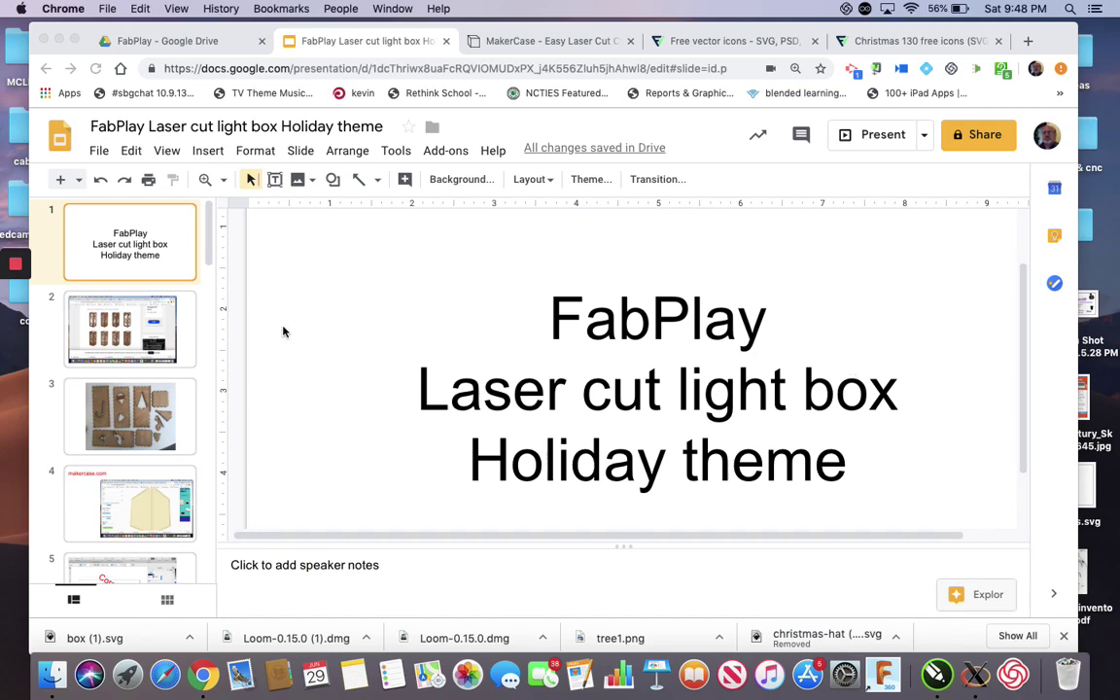
Show slide 2, with the laser-cut light-box design examples and their freevector source link.
left_click(107, 321)
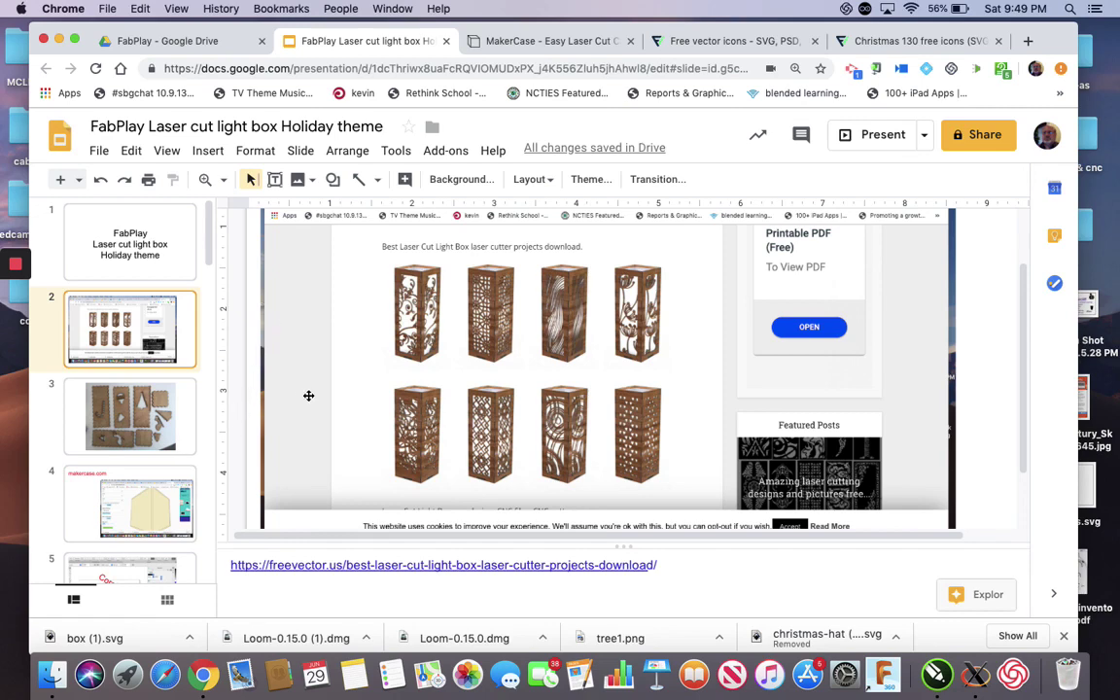
Step past the slide 3 holiday pieces photo to slide 4, the makercase.com box-settings screenshot.
left_click(112, 416)
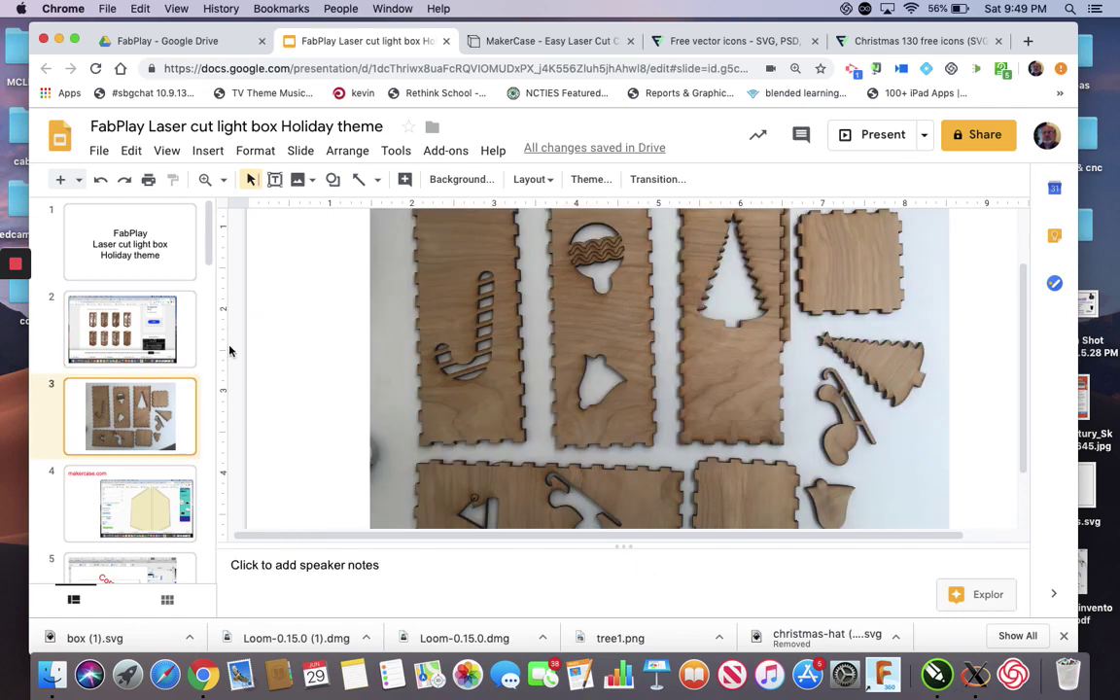
scroll(358, 301, "up", 2)
scroll(358, 301, "down", 4)
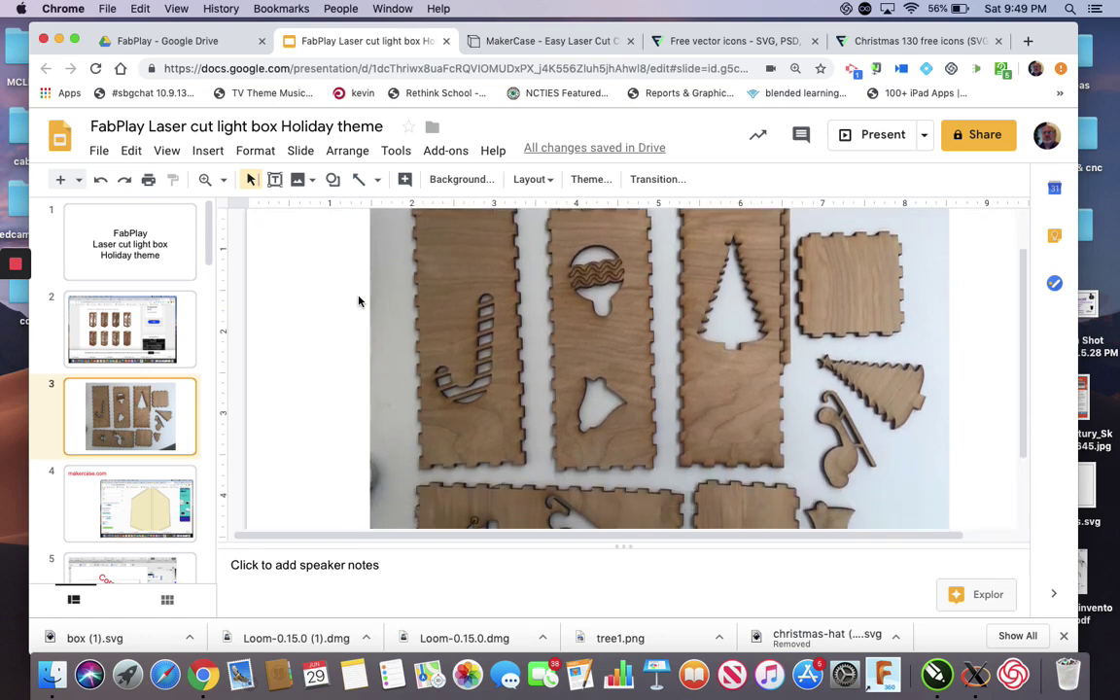
scroll(357, 301, "up", 1)
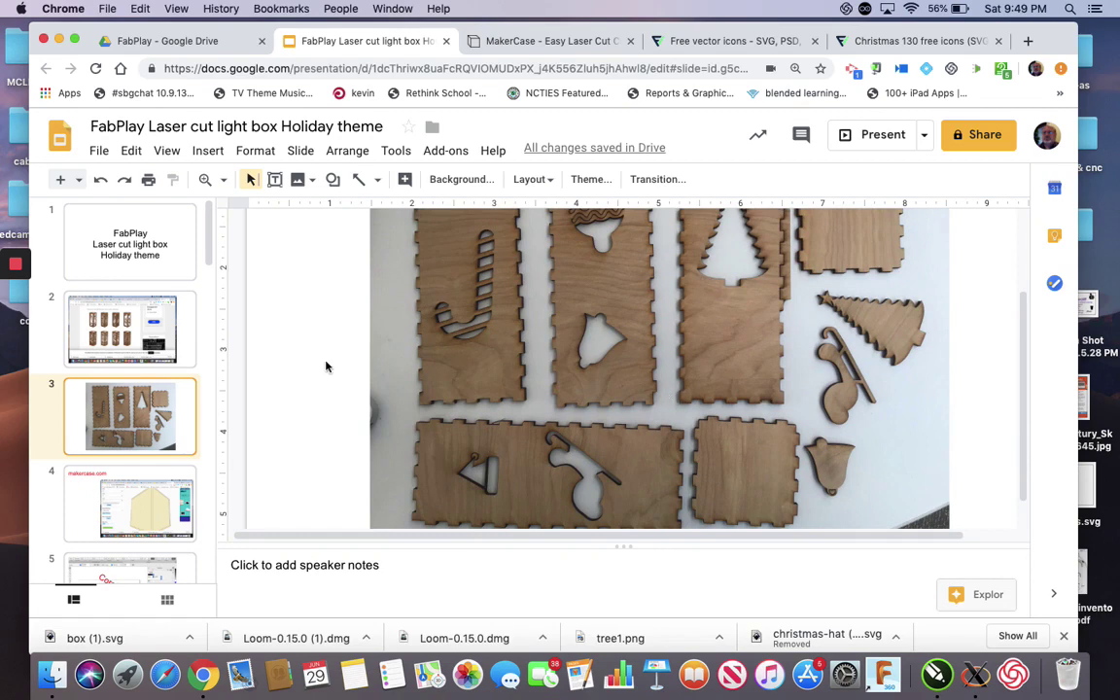
left_click(79, 502)
scroll(346, 337, "up", 3)
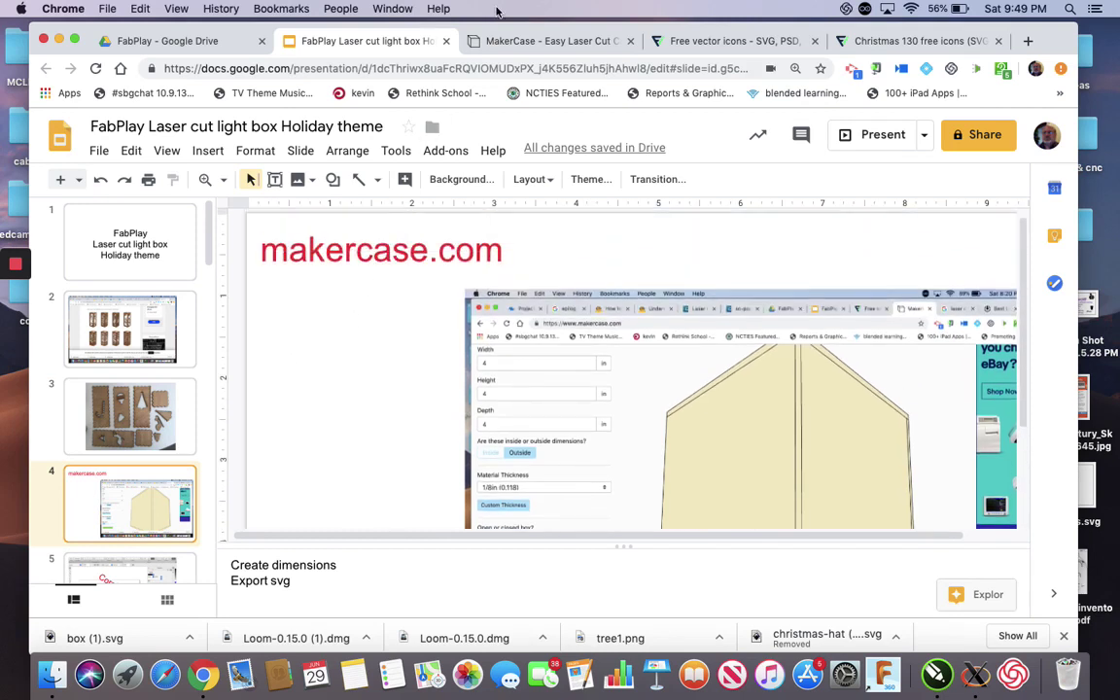
In the MakerCase designer, set the box height to 8.
left_click(516, 41)
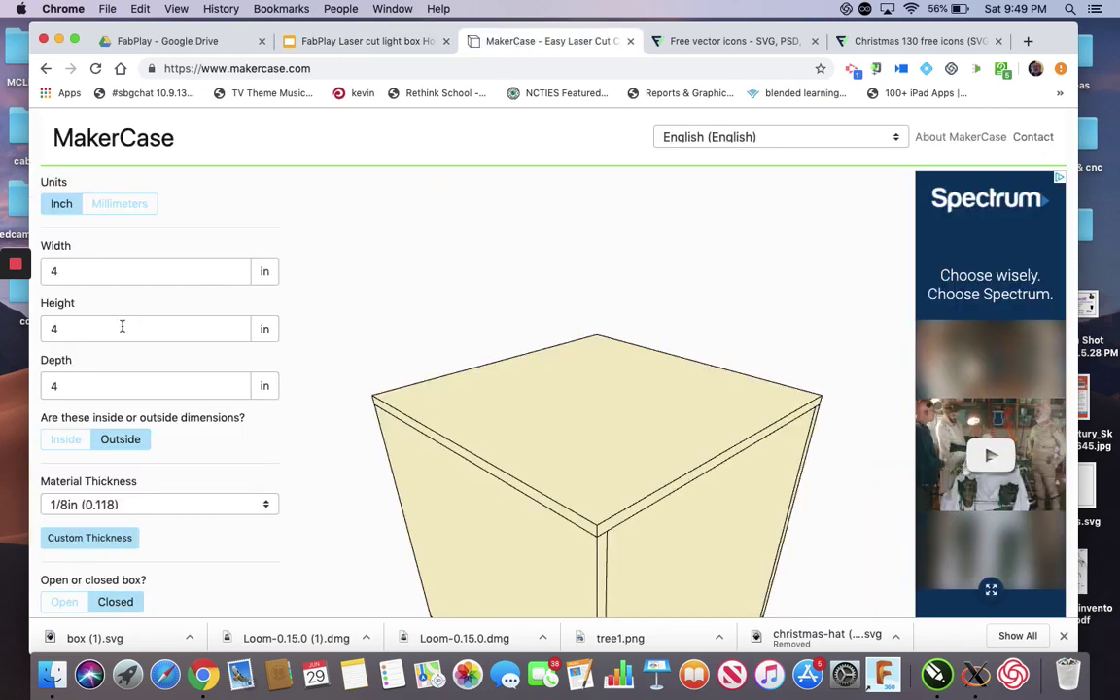
left_click(70, 329)
key("BackSpace")
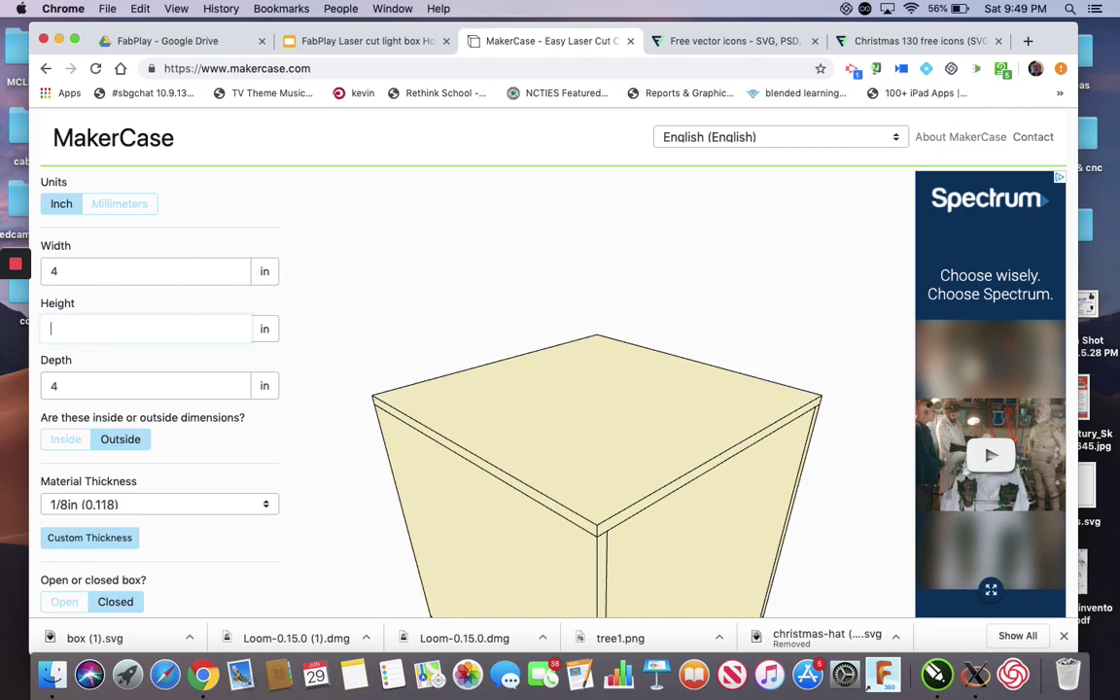
type("8")
key("Tab")
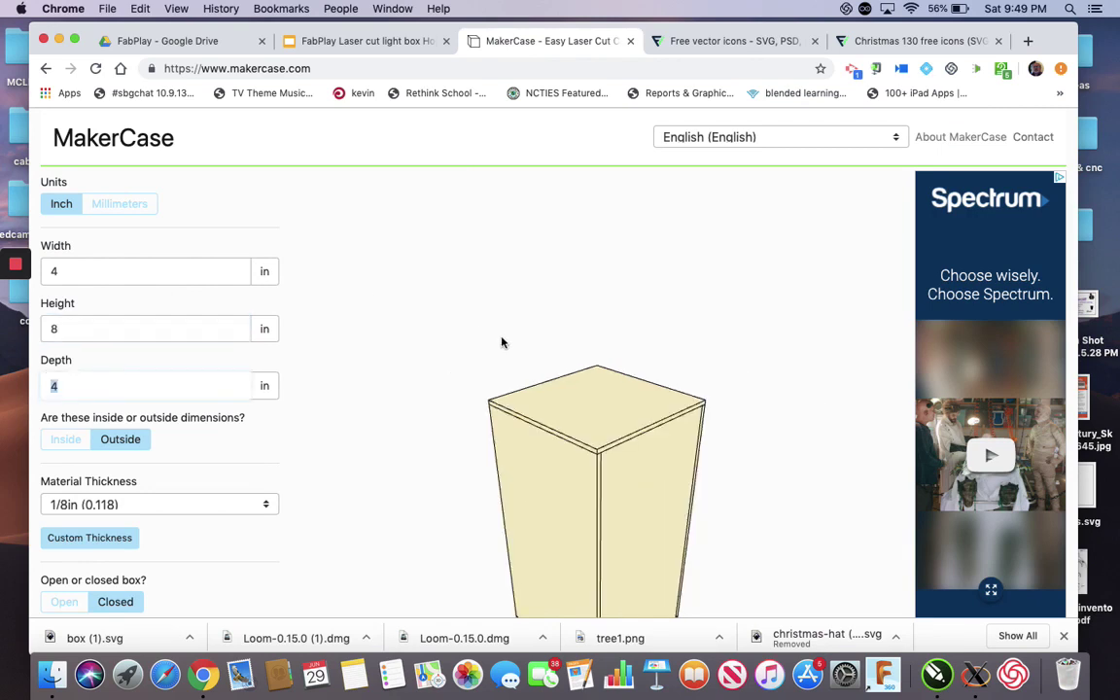
Measure the box on the outside and keep it closed on top after trying open-top.
left_click_drag(393, 364, 408, 323)
scroll(155, 333, "down", 3)
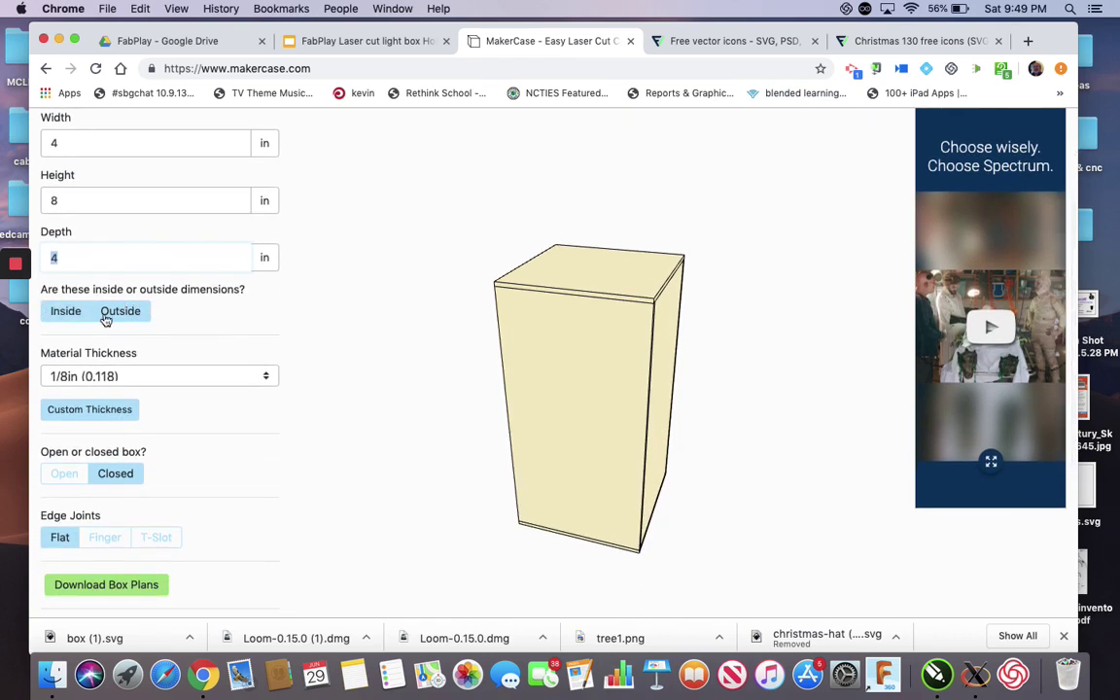
left_click(106, 317)
scroll(190, 311, "down", 2)
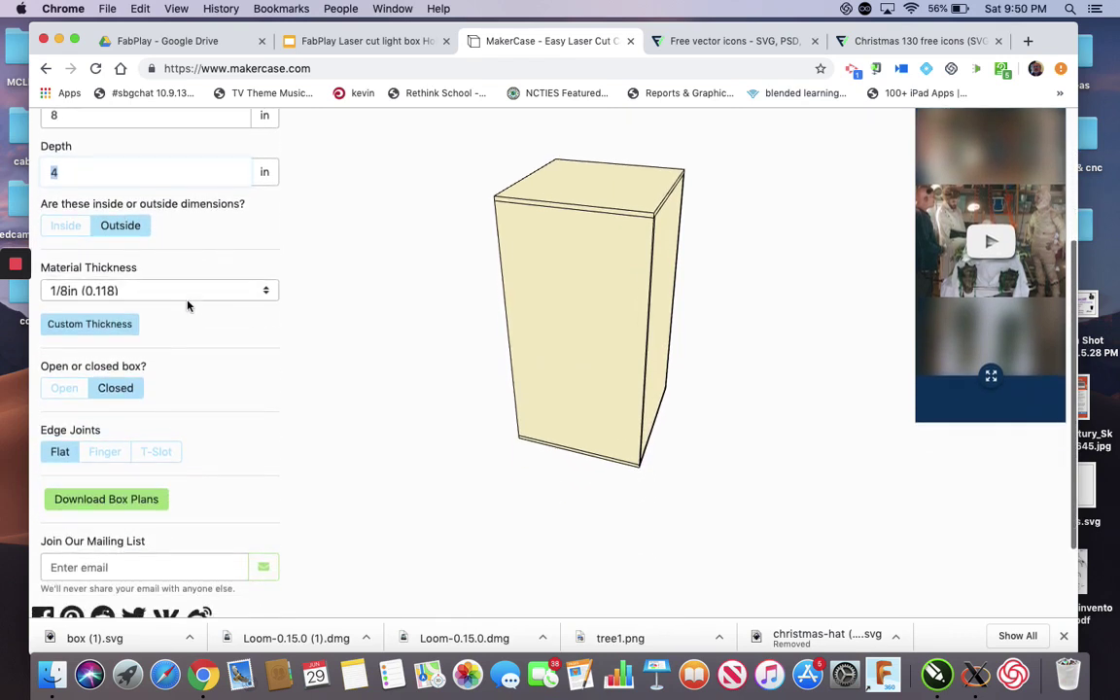
left_click(61, 389)
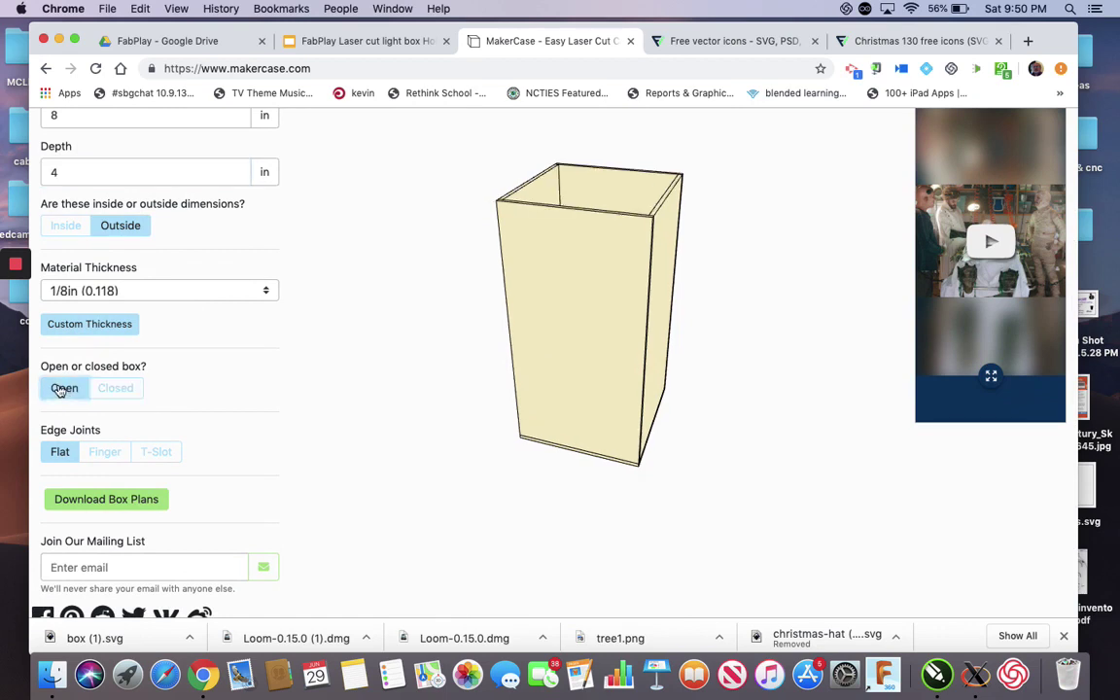
left_click(115, 389)
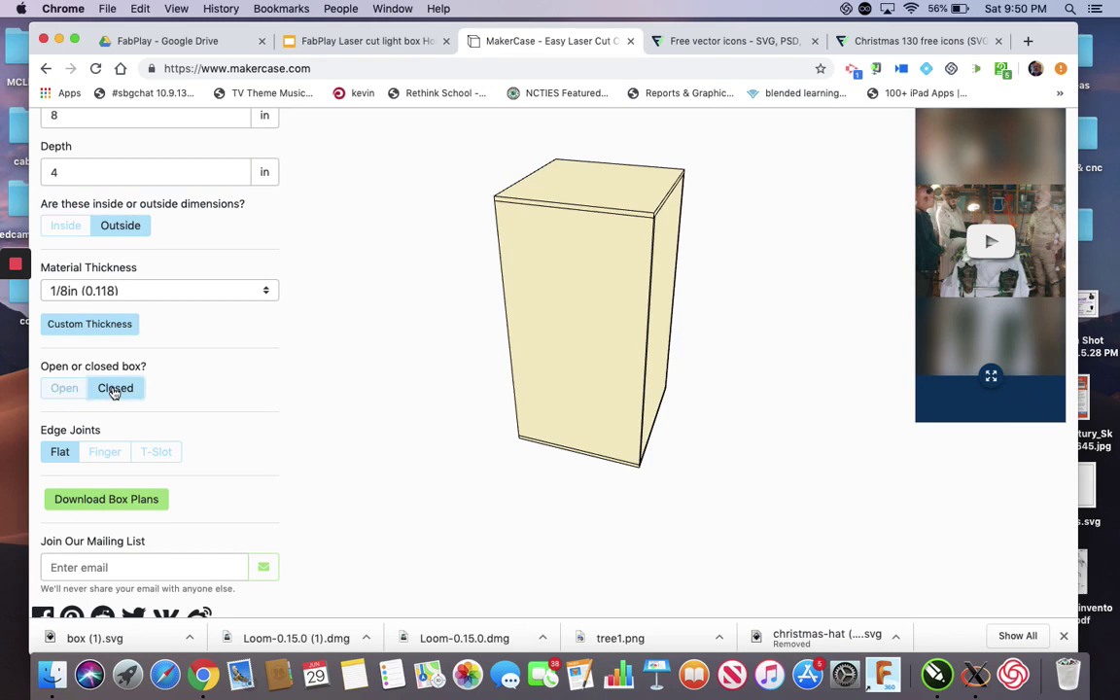
scroll(292, 355, "down", 1)
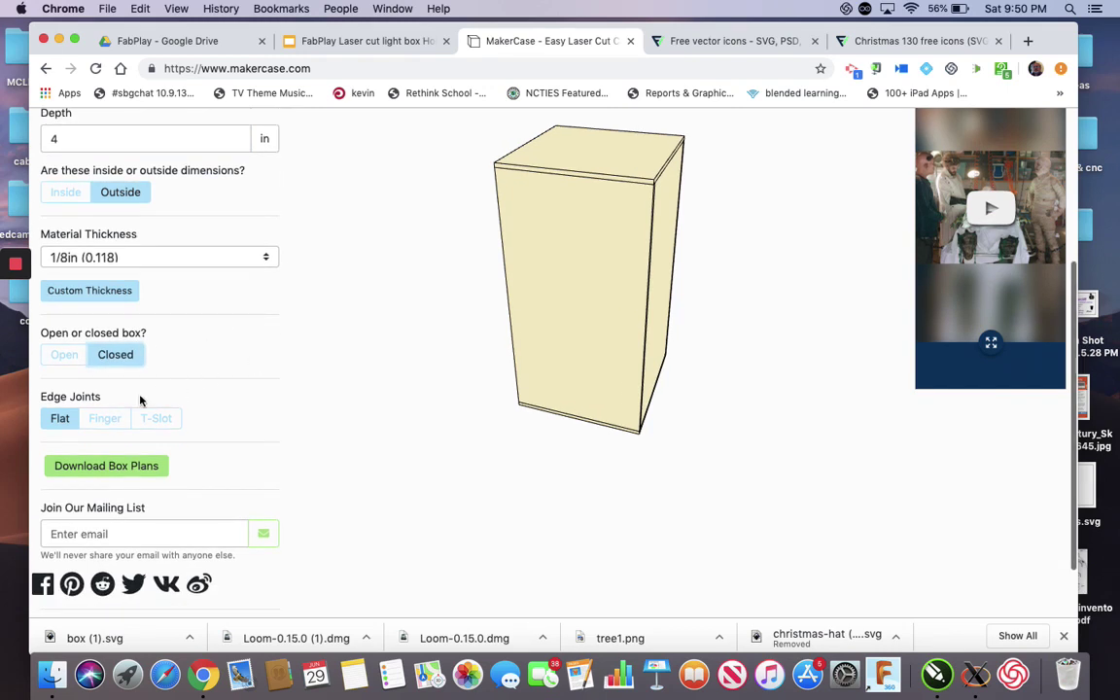
Choose finger edge joints over T-slots and set the finger size to 0.826.
left_click(97, 428)
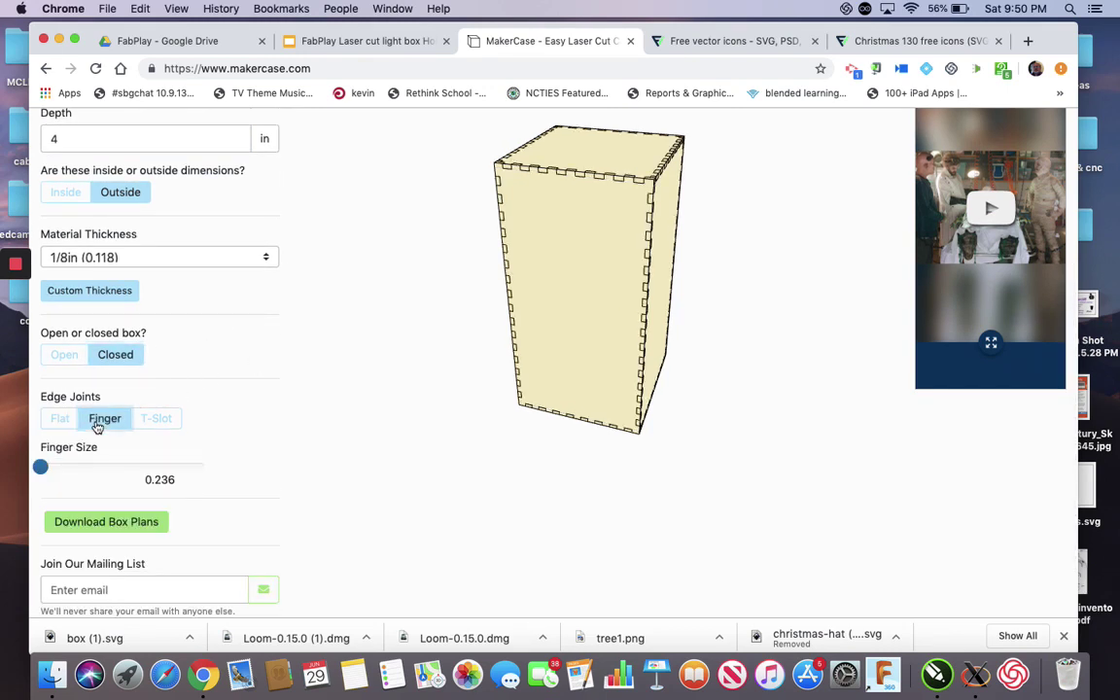
left_click(160, 422)
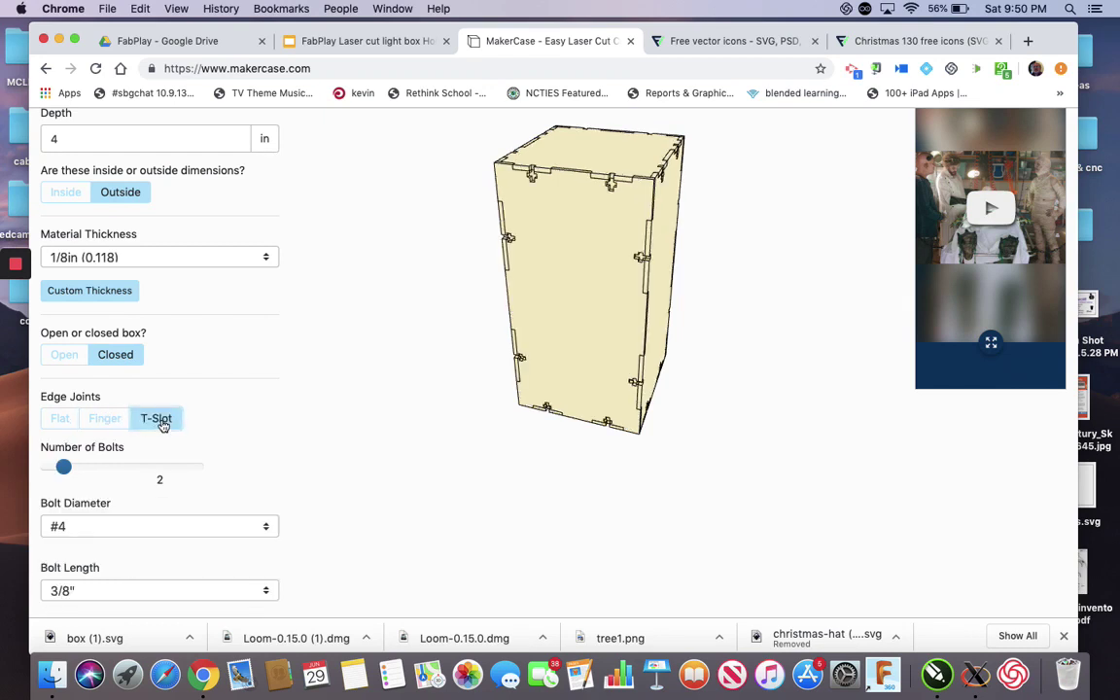
left_click(106, 421)
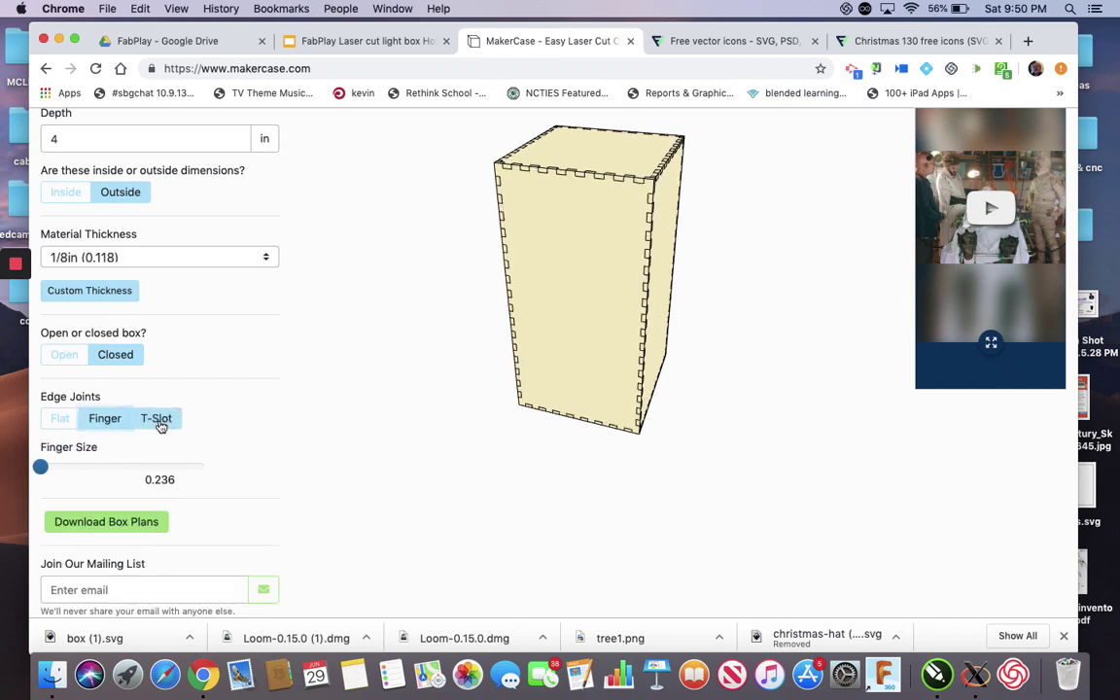
left_click(161, 425)
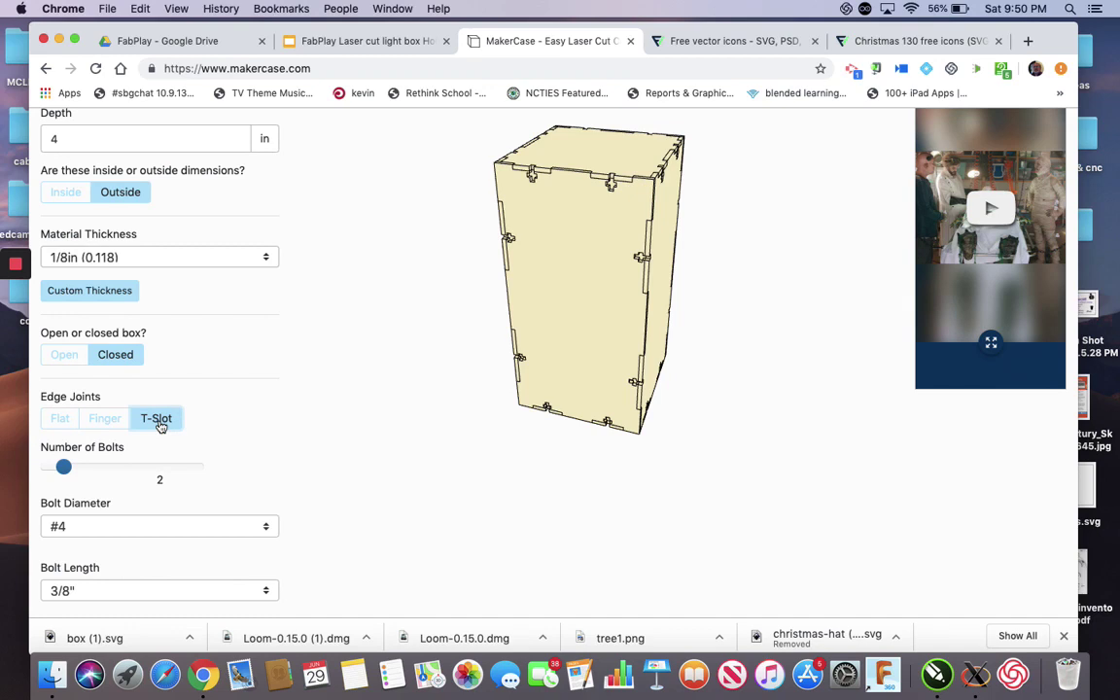
left_click(93, 421)
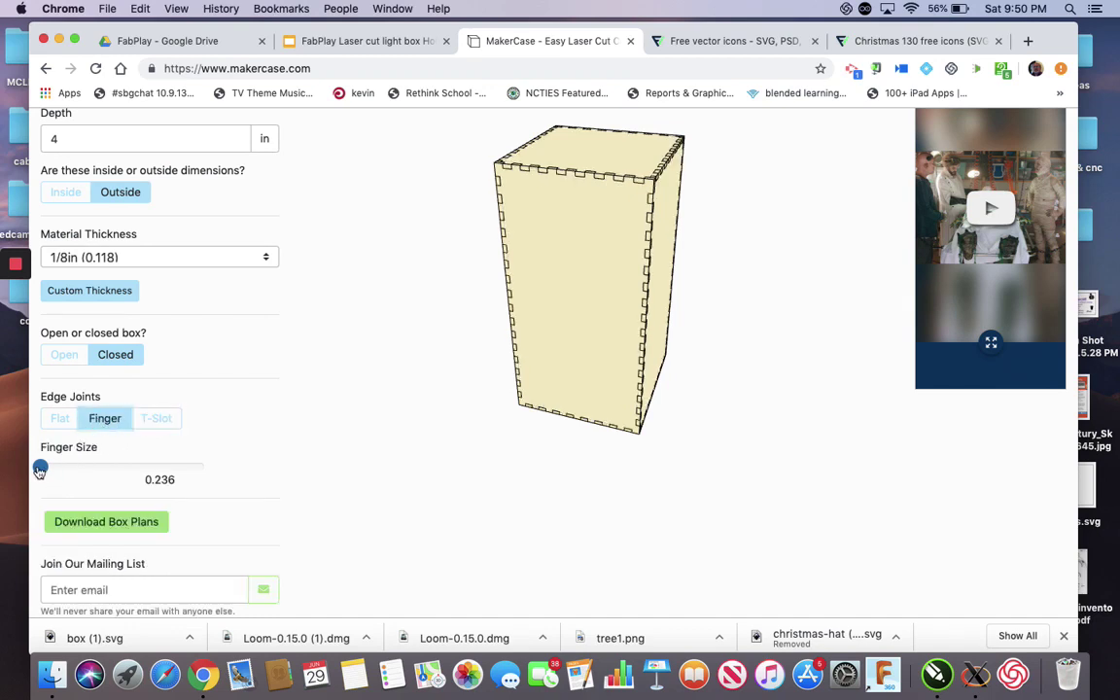
left_click_drag(40, 468, 116, 475)
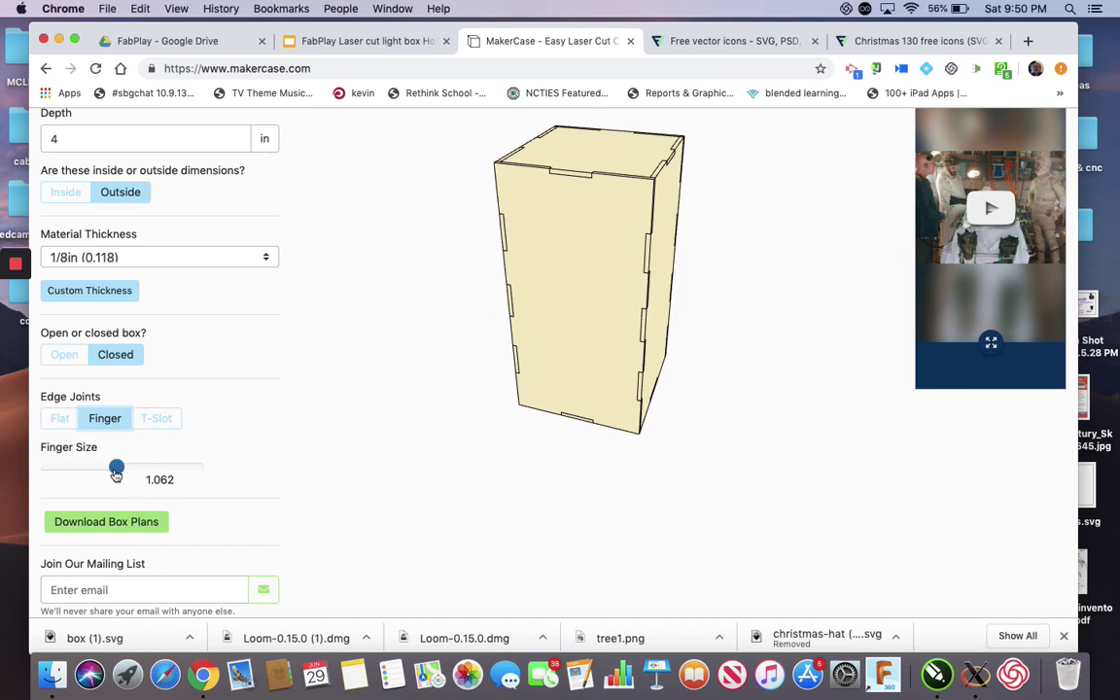
left_click_drag(115, 474, 101, 476)
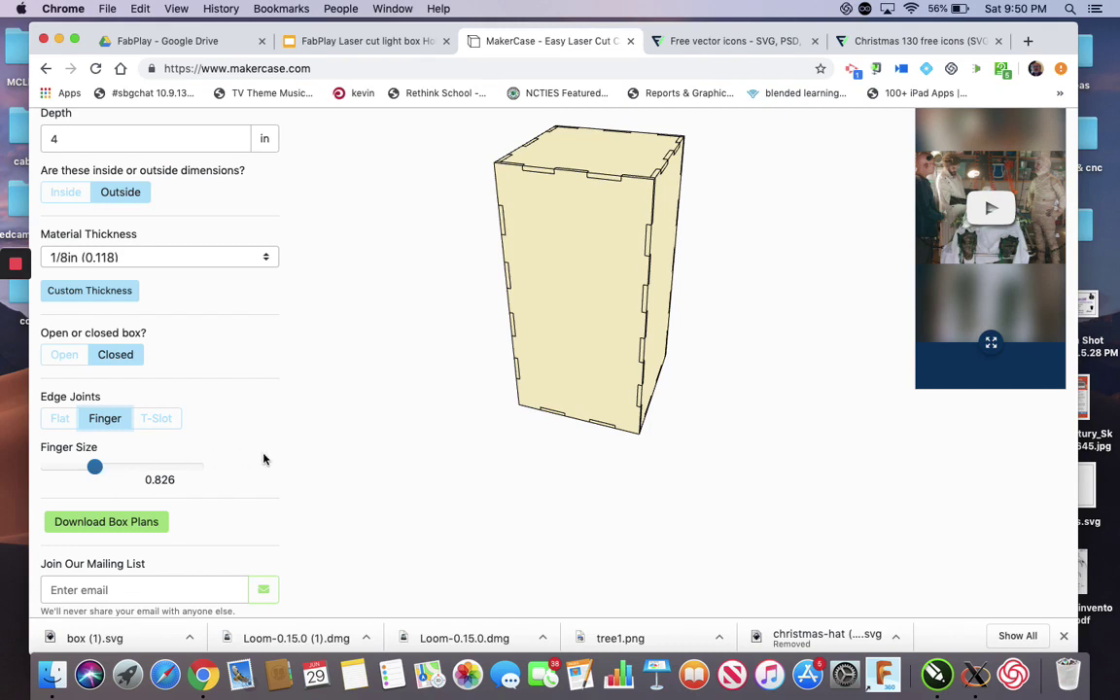
scroll(263, 459, "down", 2)
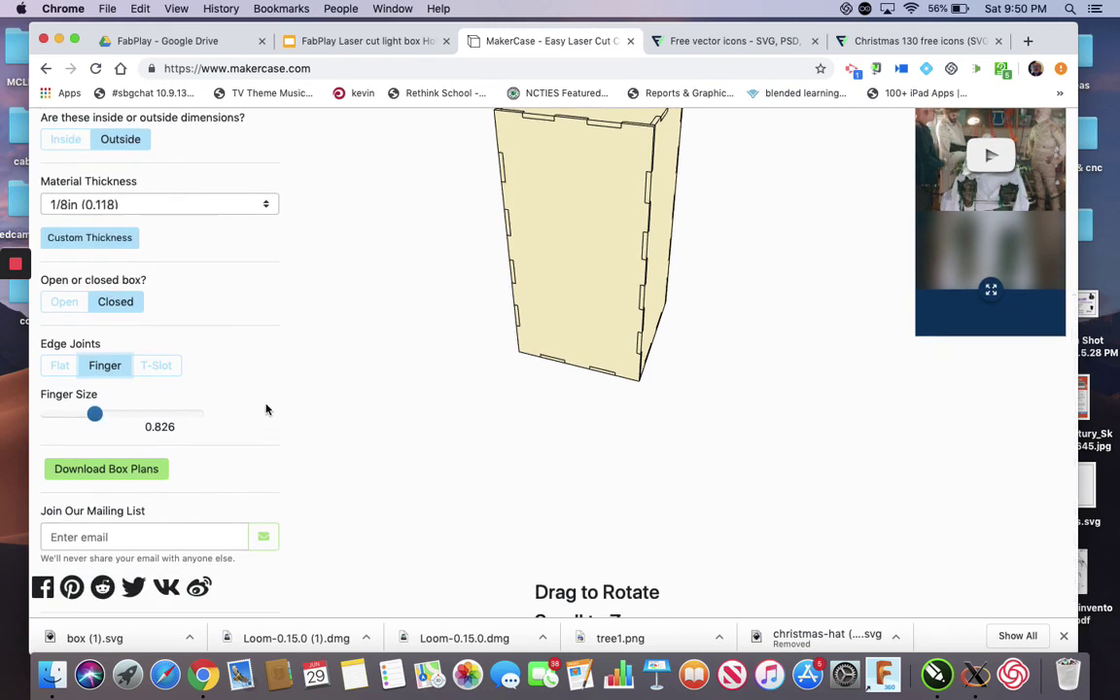
scroll(266, 408, "up", 2)
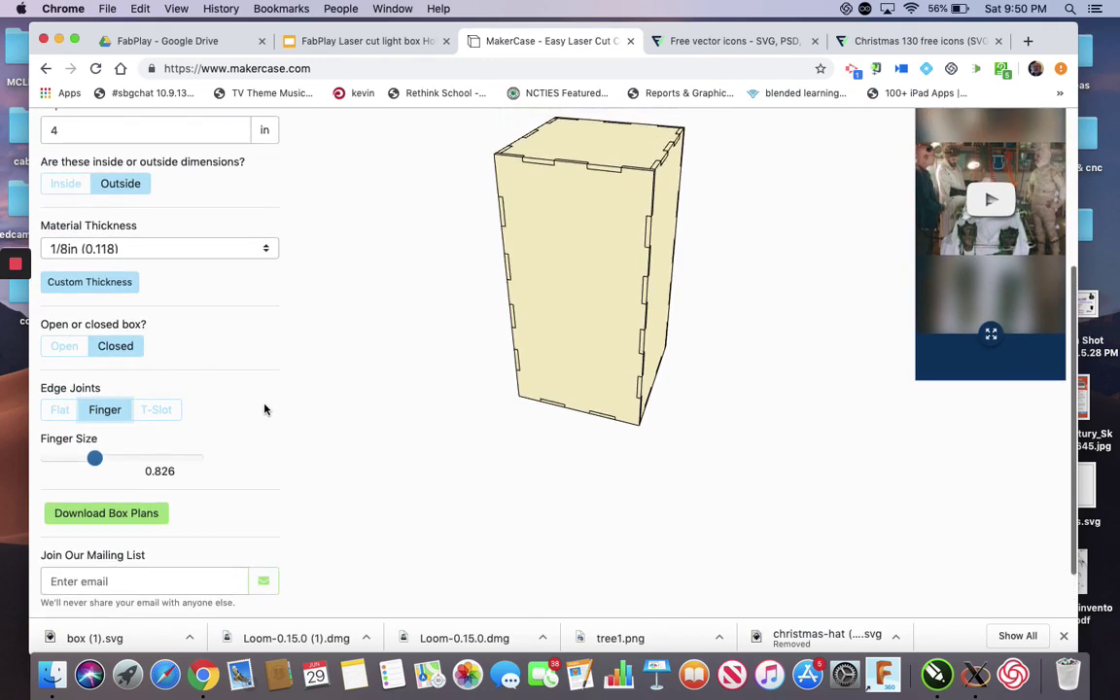
Open the Download Box preview of the plans and disable panel labels.
left_click(111, 514)
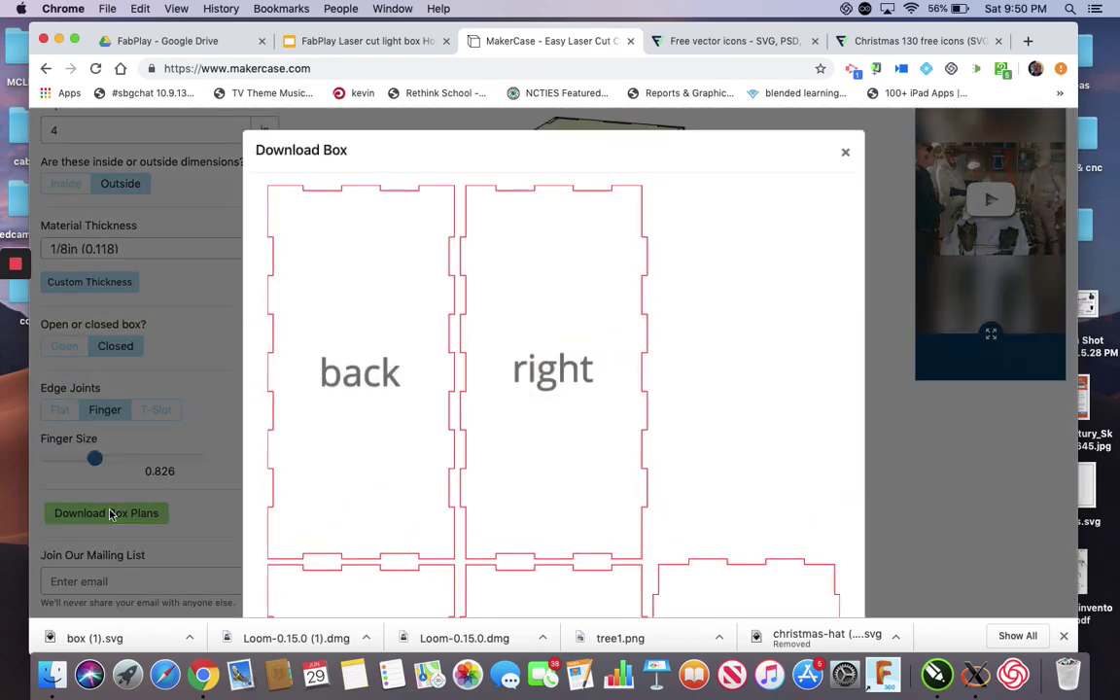
scroll(741, 352, "down", 3)
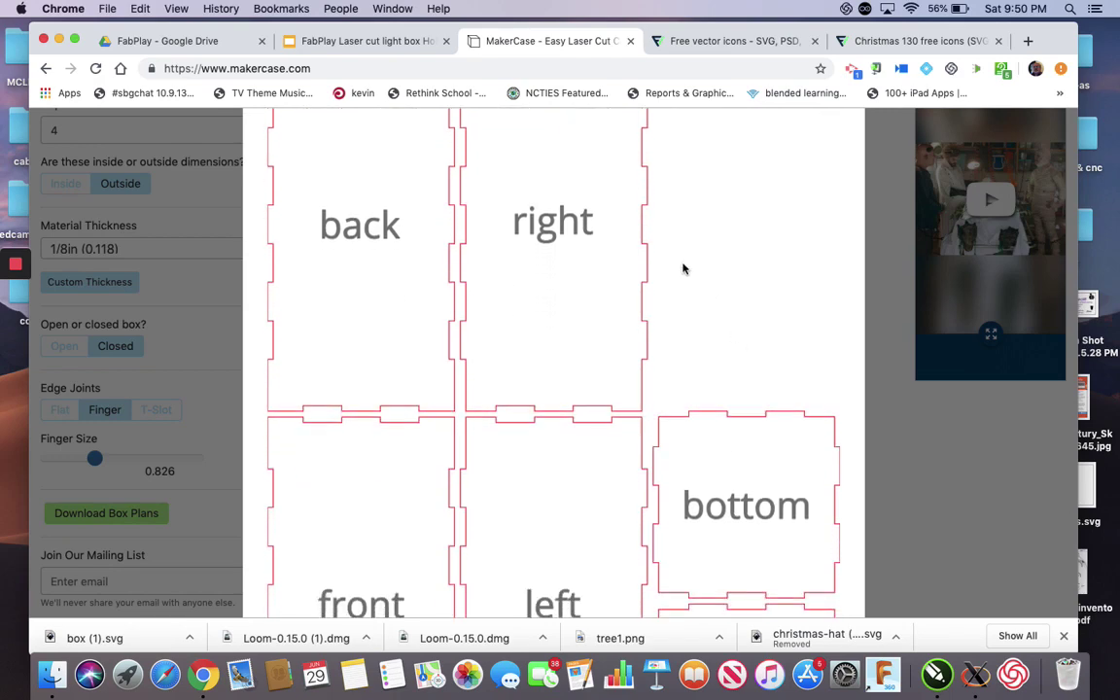
scroll(495, 227, "down", 6)
scroll(495, 228, "down", 2)
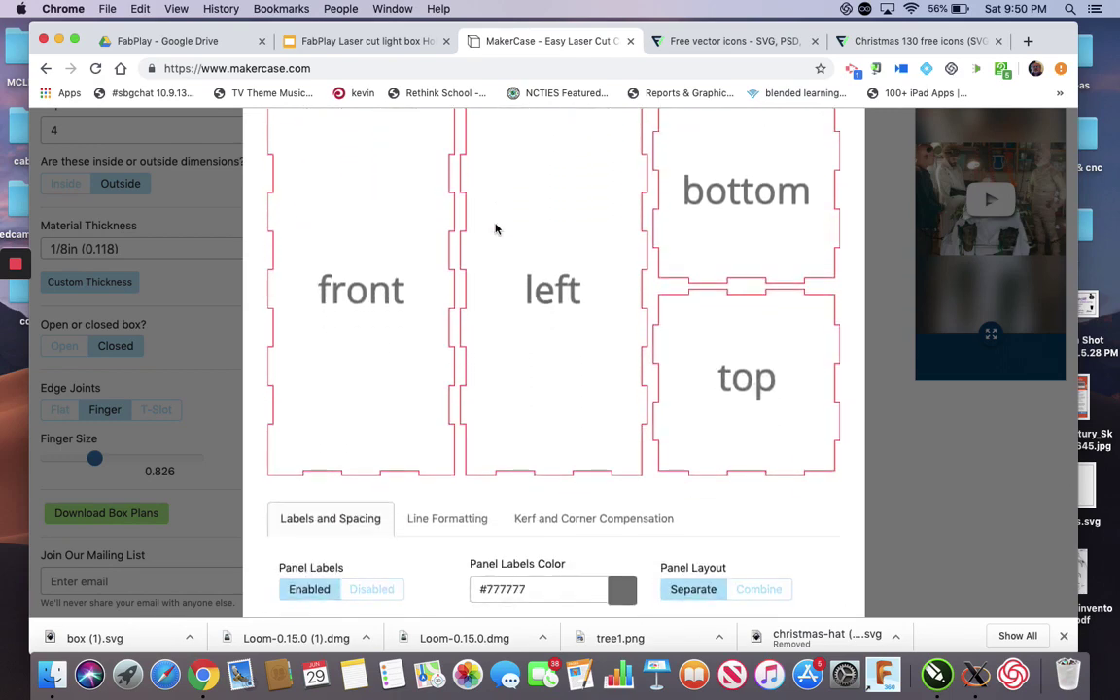
scroll(495, 223, "up", 6)
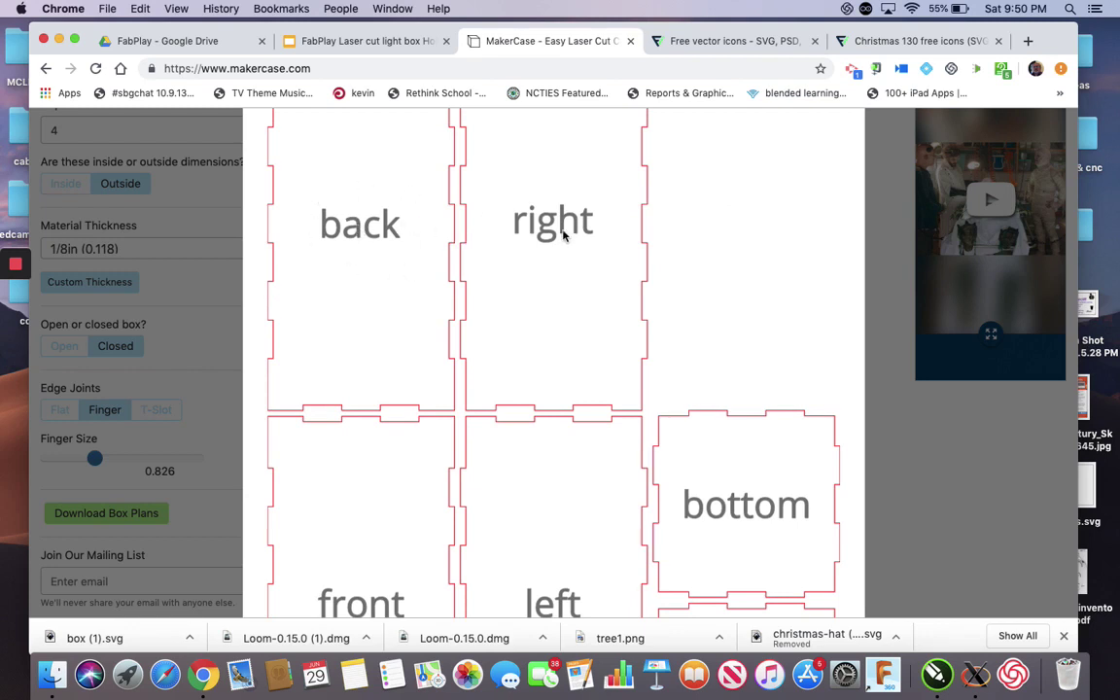
scroll(563, 235, "down", 2)
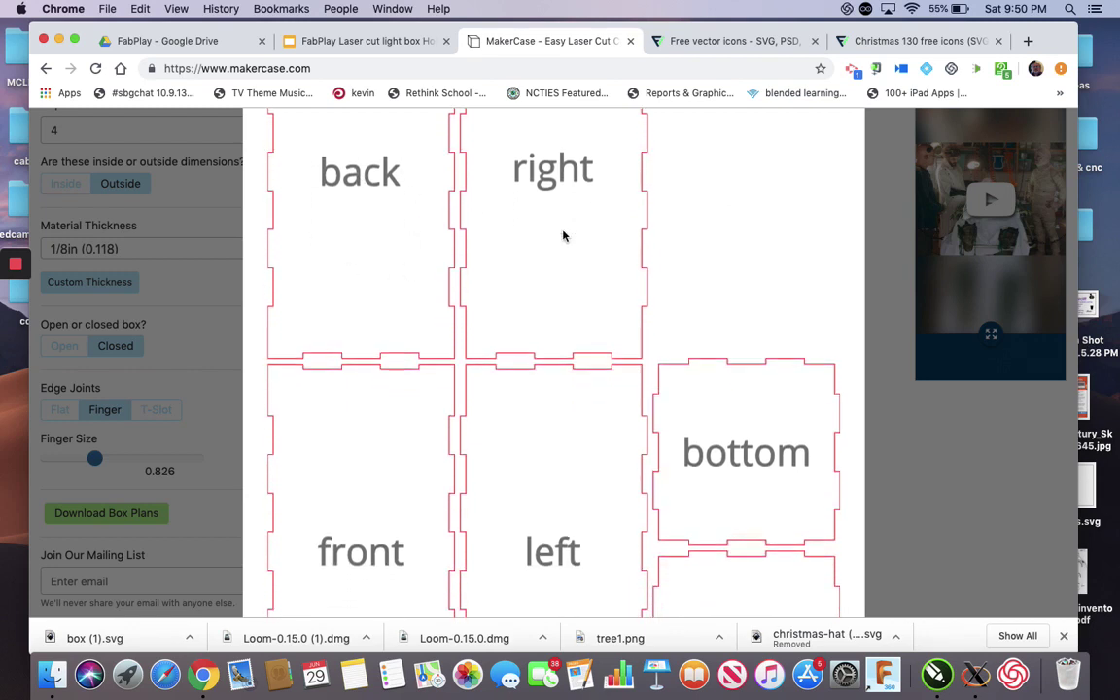
scroll(563, 234, "down", 5)
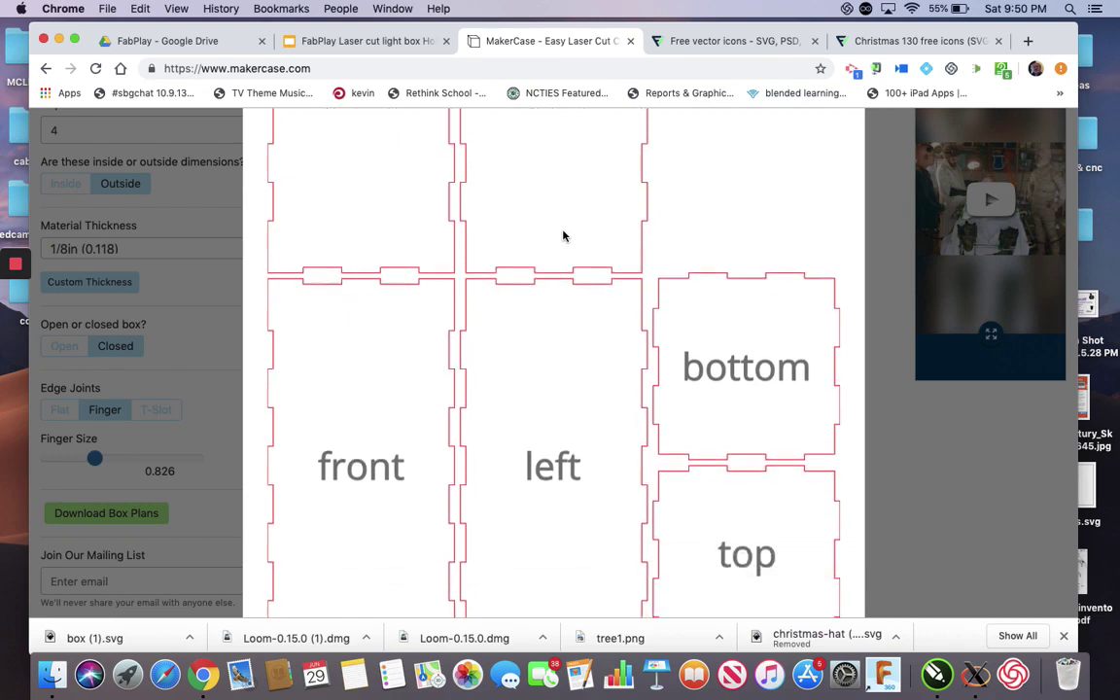
scroll(564, 238, "down", 5)
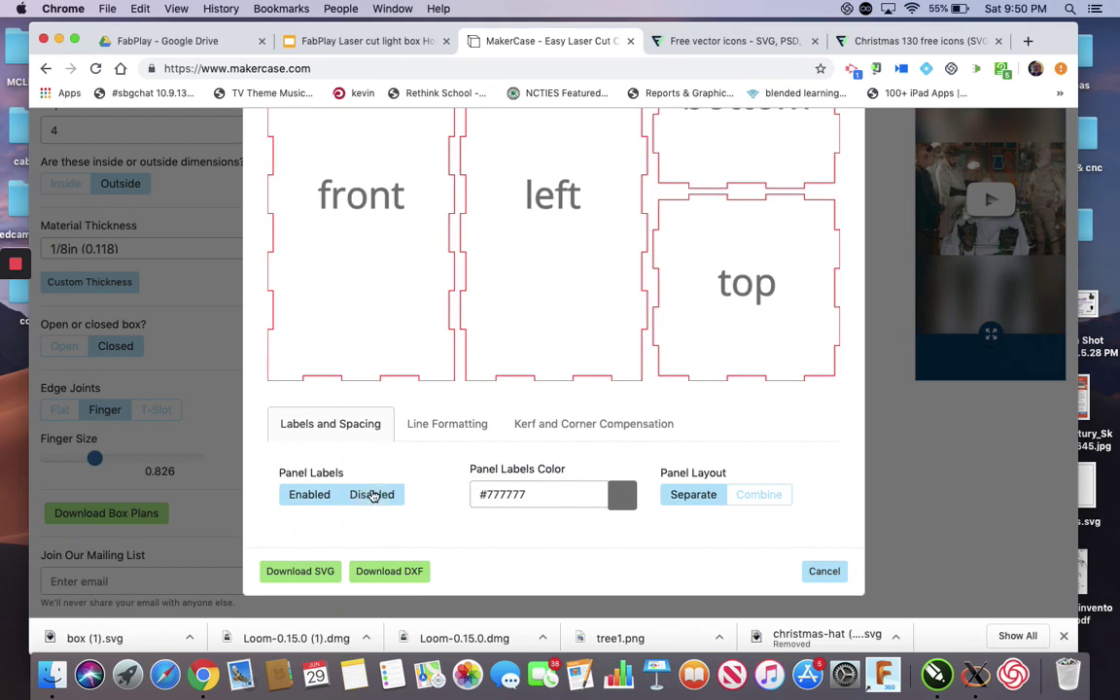
left_click(372, 495)
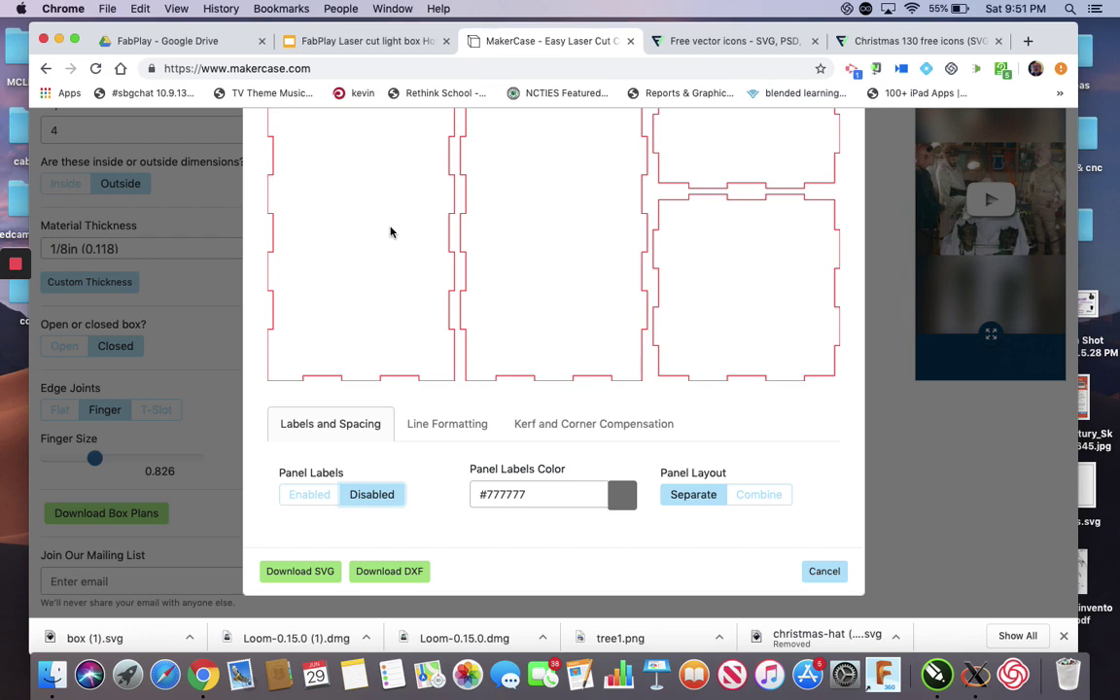
scroll(390, 232, "up", 8)
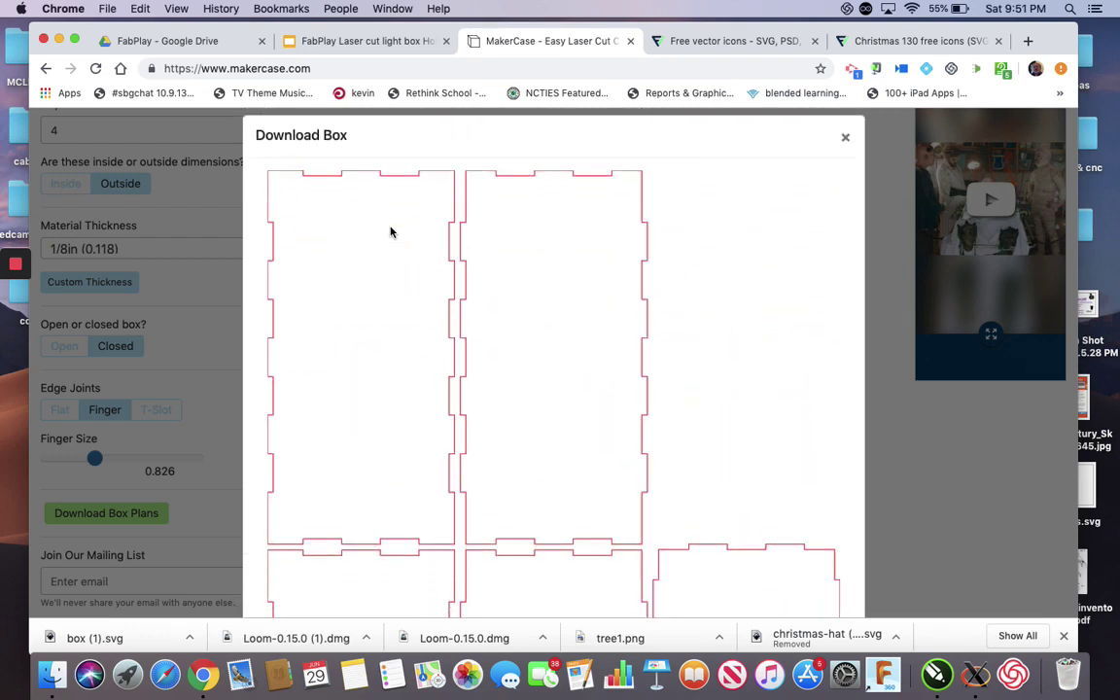
scroll(390, 232, "down", 10)
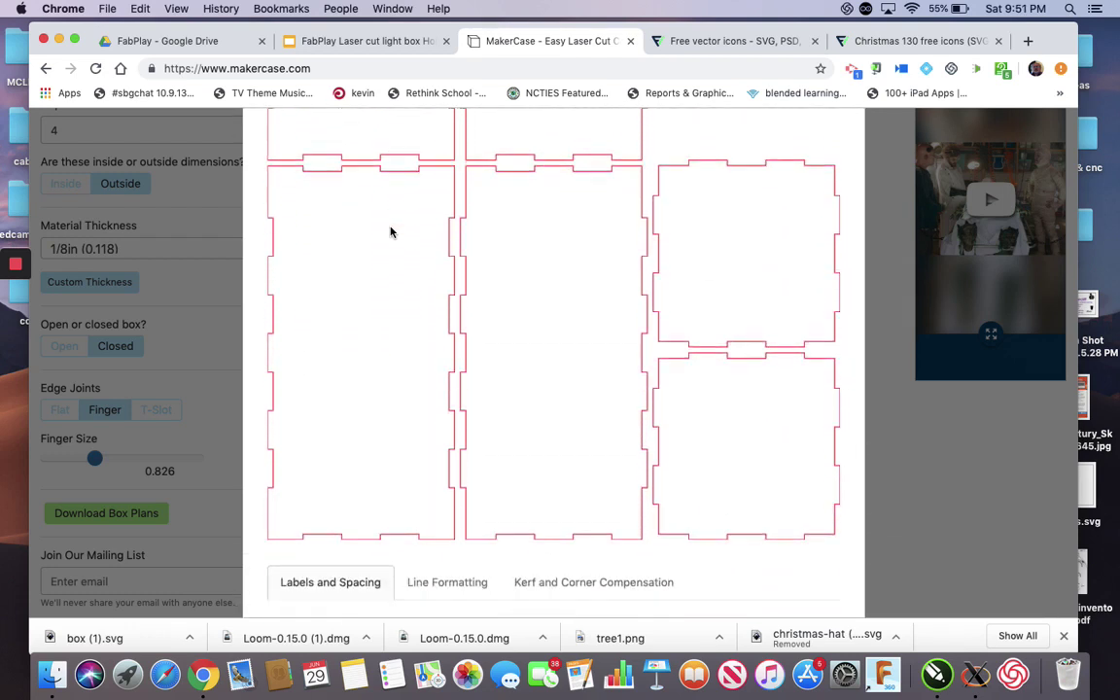
scroll(390, 231, "down", 5)
scroll(390, 230, "up", 4)
scroll(378, 257, "down", 2)
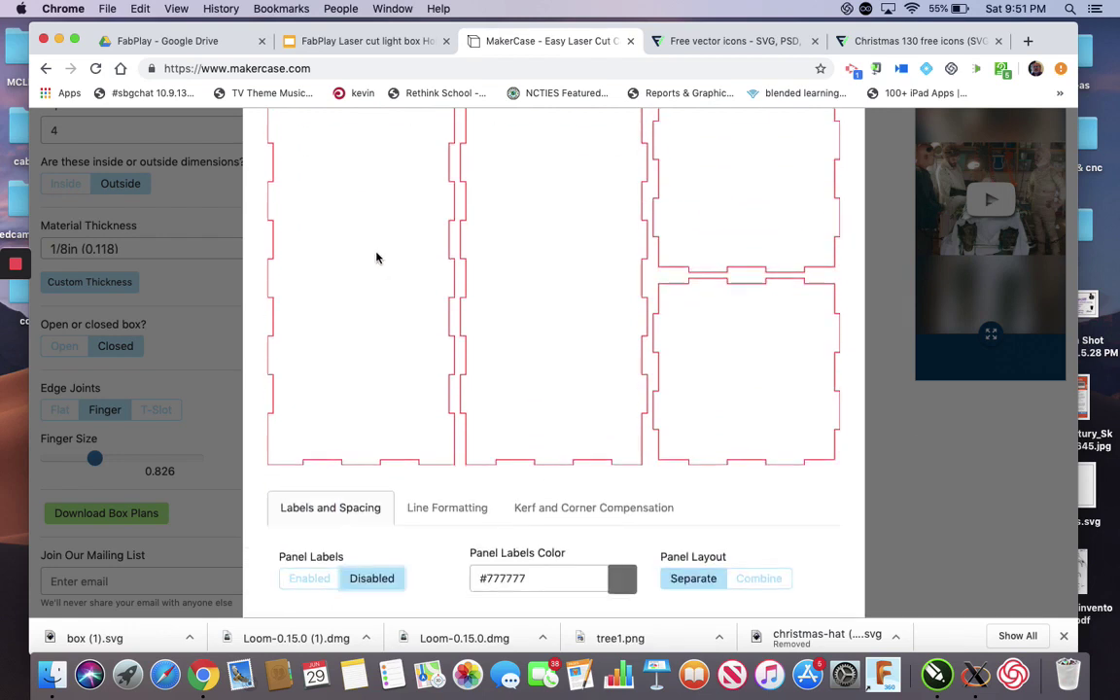
scroll(377, 258, "down", 2)
Compare labels on, set them back to disabled, and download the plans as SVG.
left_click(299, 533)
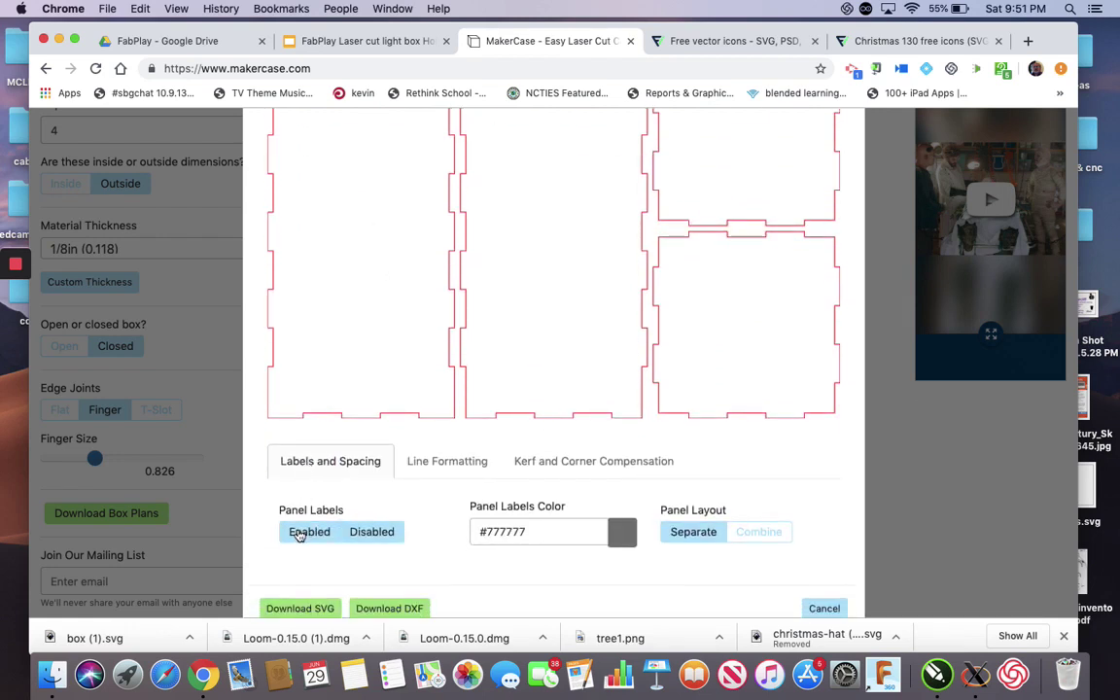
scroll(379, 381, "down", 3)
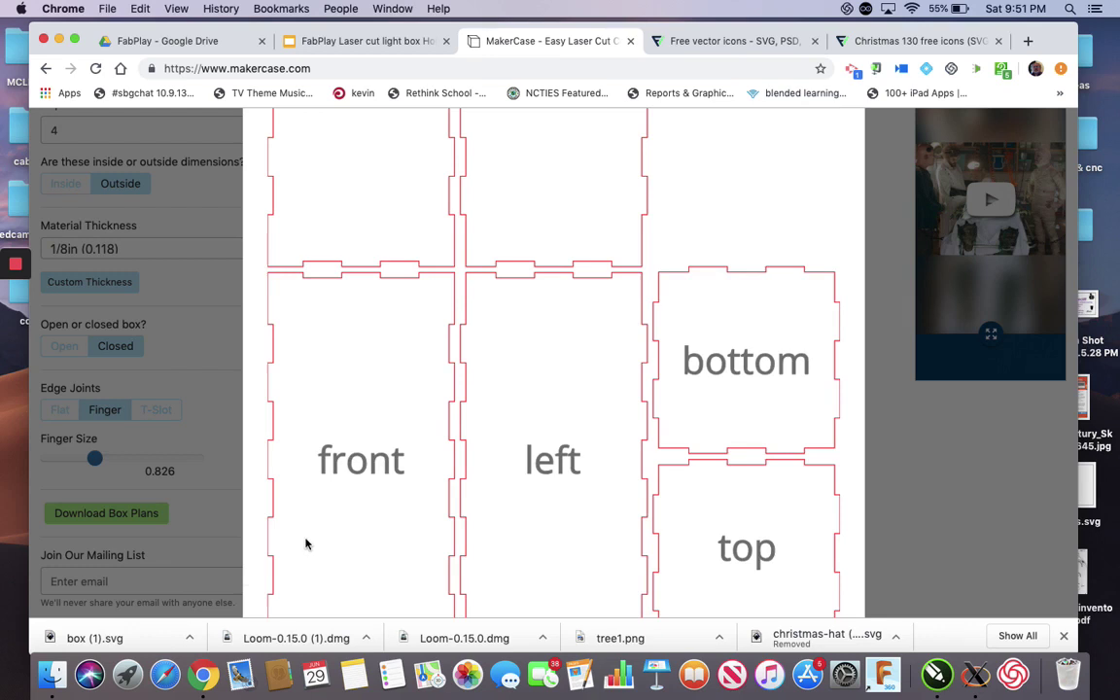
scroll(425, 420, "up", 3)
scroll(425, 420, "up", 1)
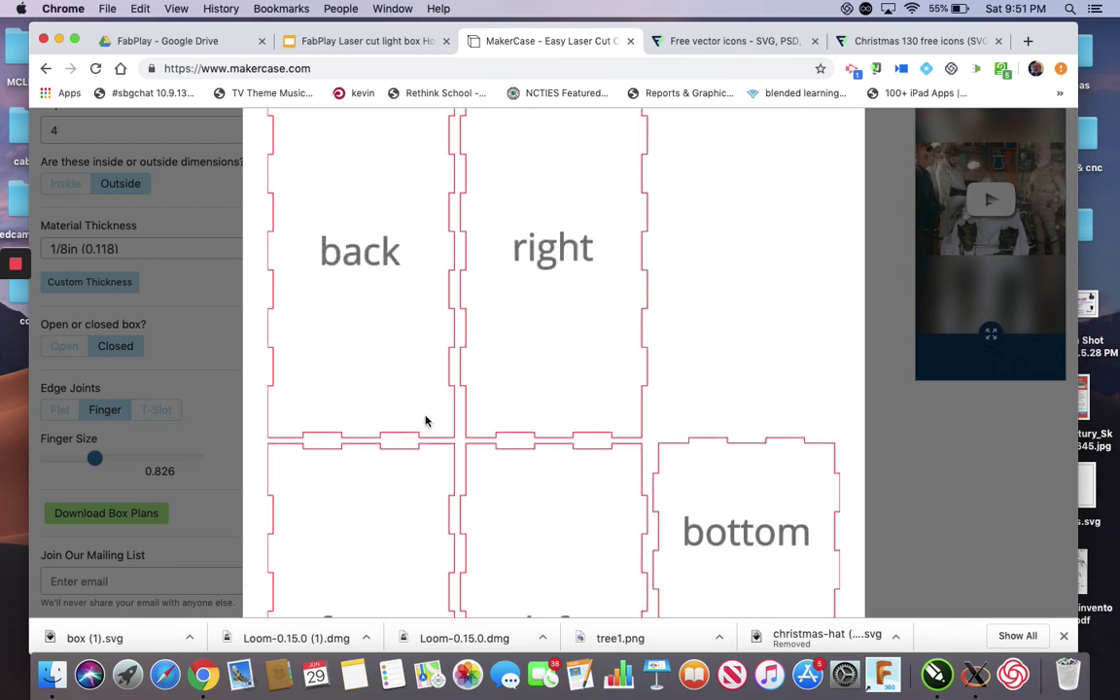
scroll(463, 365, "down", 3)
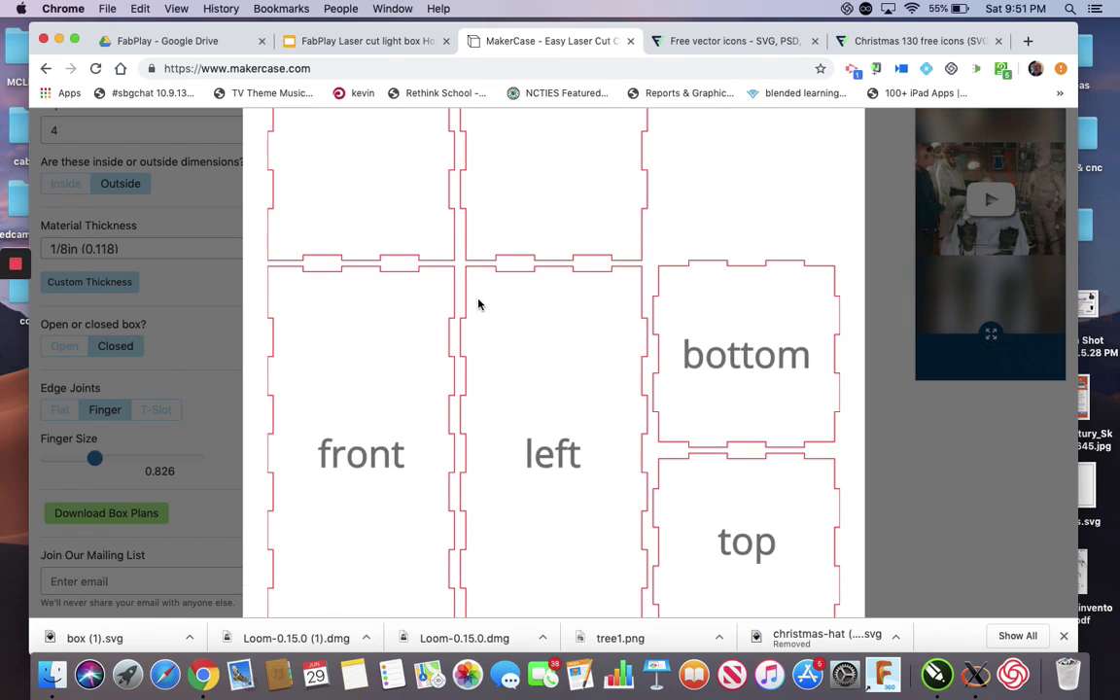
scroll(477, 305, "down", 5)
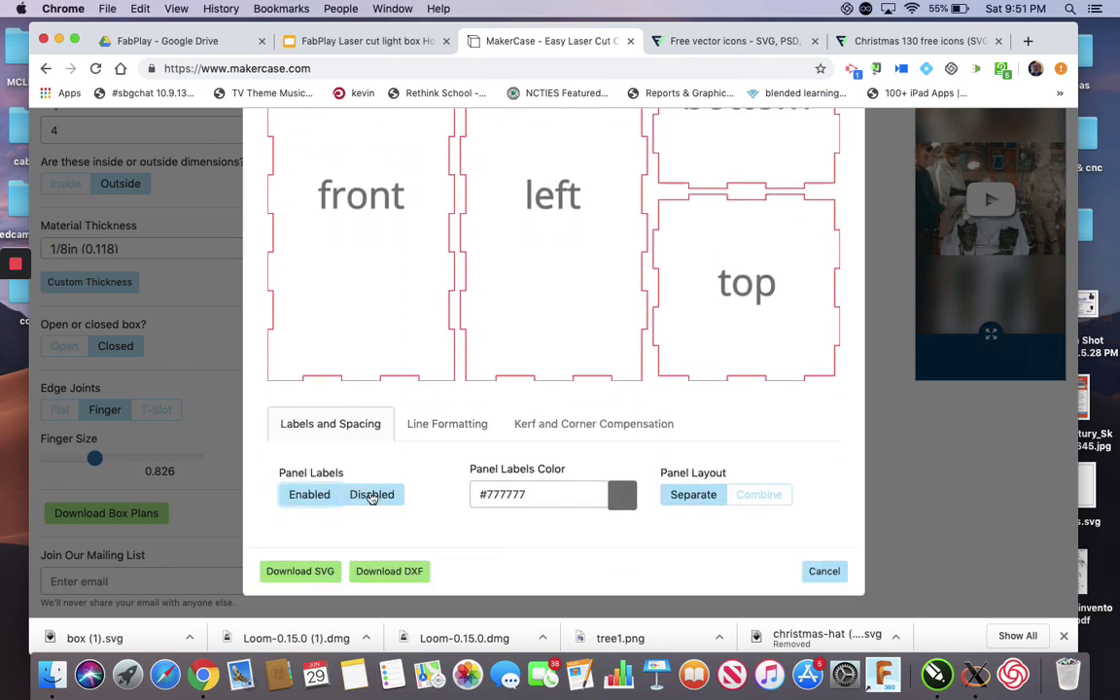
left_click(373, 495)
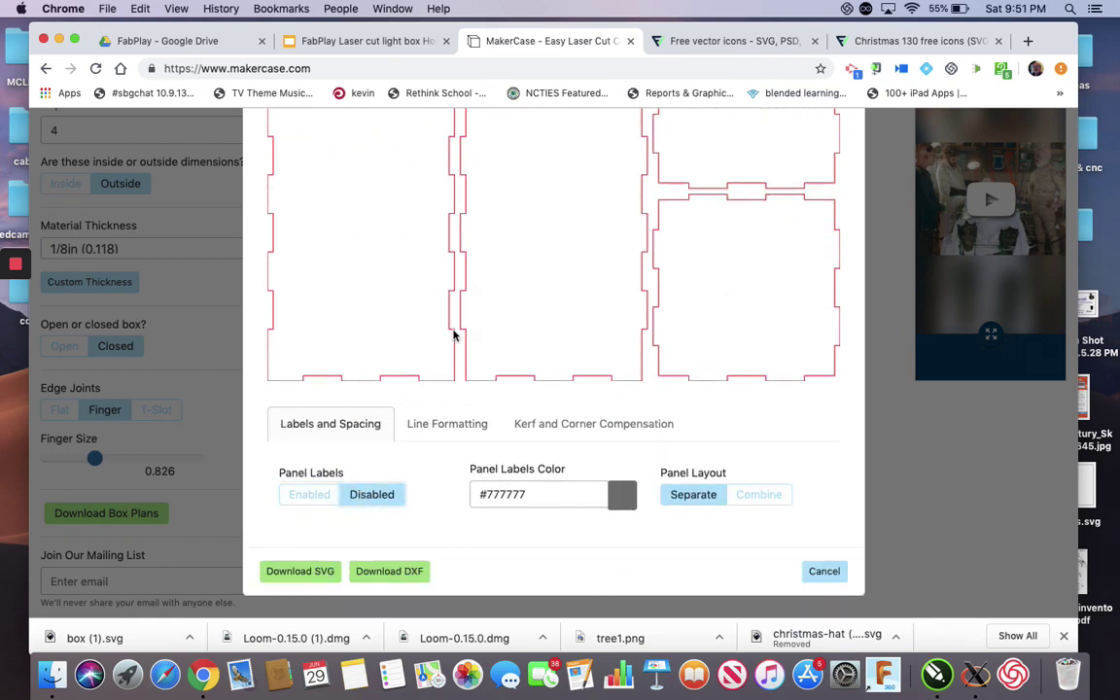
left_click(297, 574)
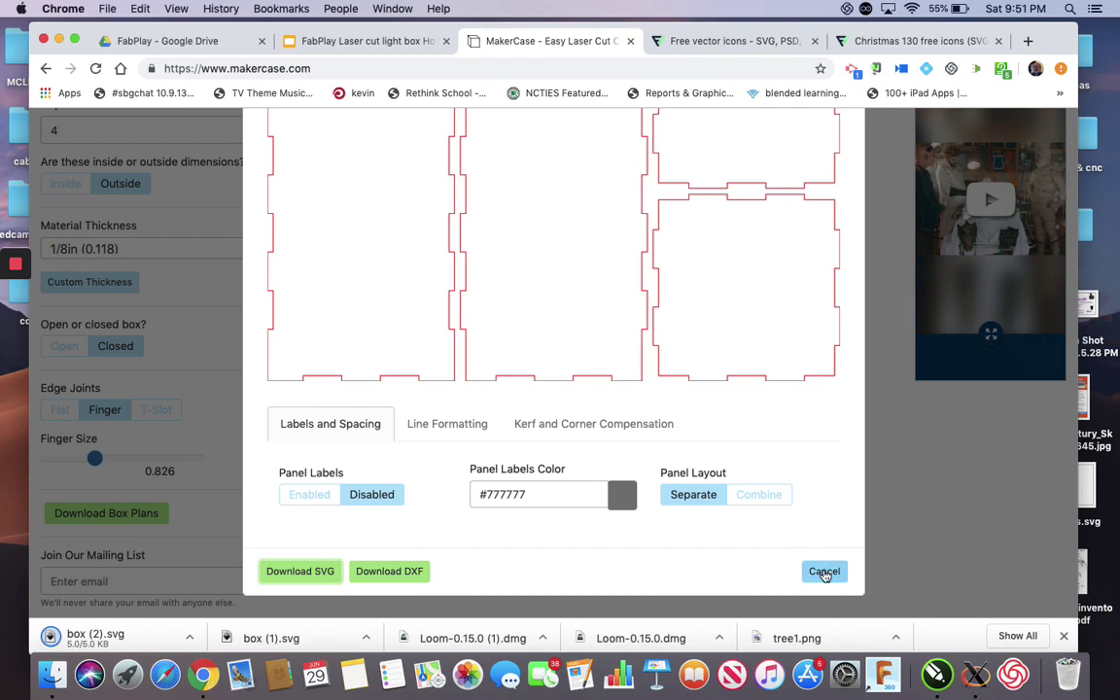
Close the download dialog, return to the Slides tab, and launch CorelDRAW 2019.
left_click(825, 572)
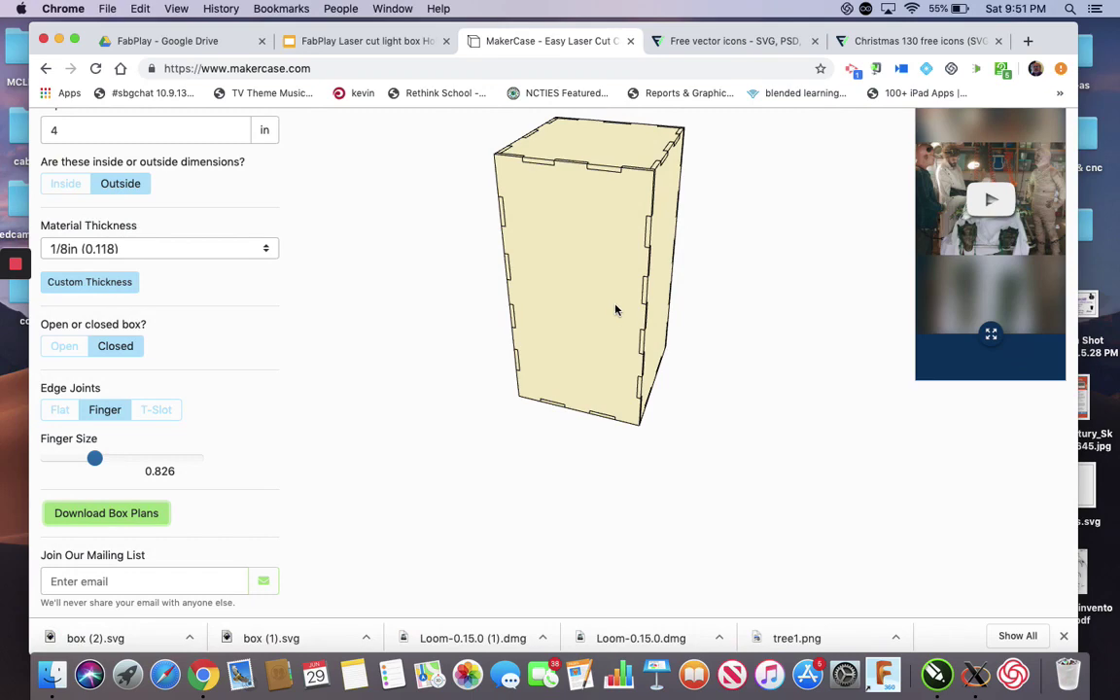
left_click(368, 43)
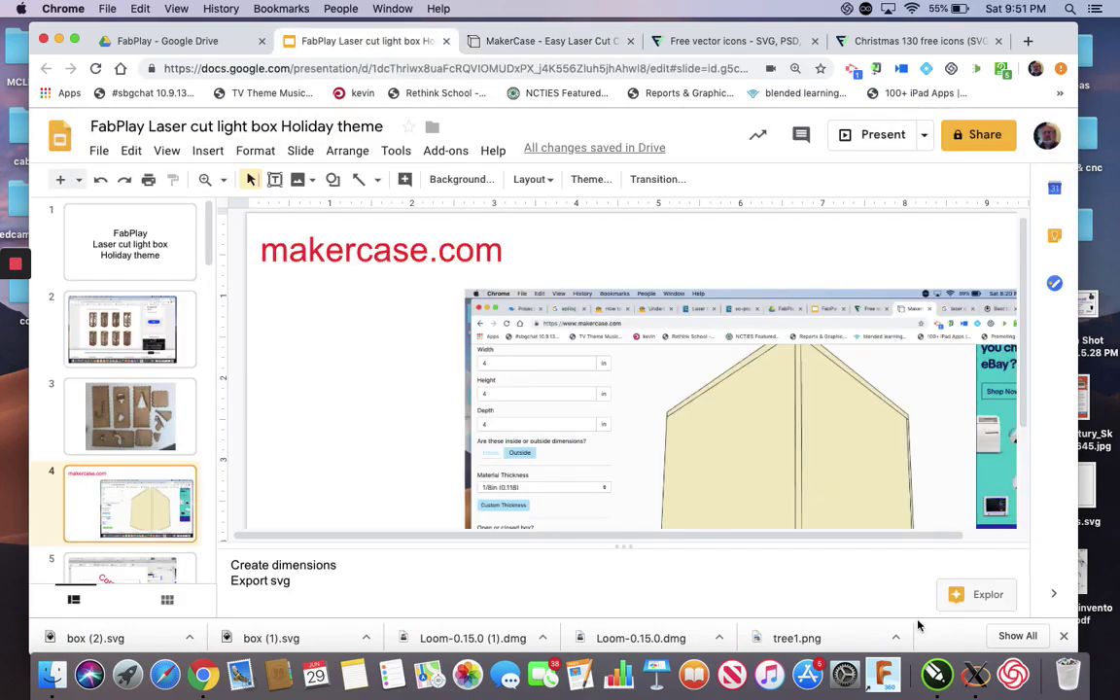
left_click(936, 675)
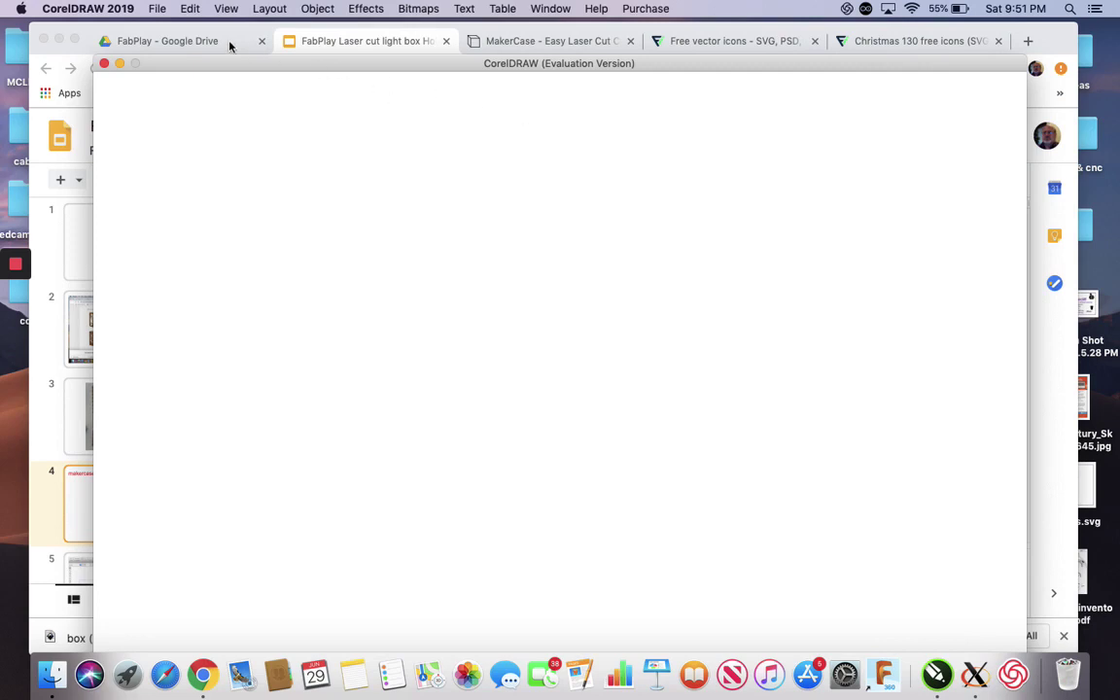
Create a new document named box1 with a 24 × 12 in landscape page.
left_click(157, 9)
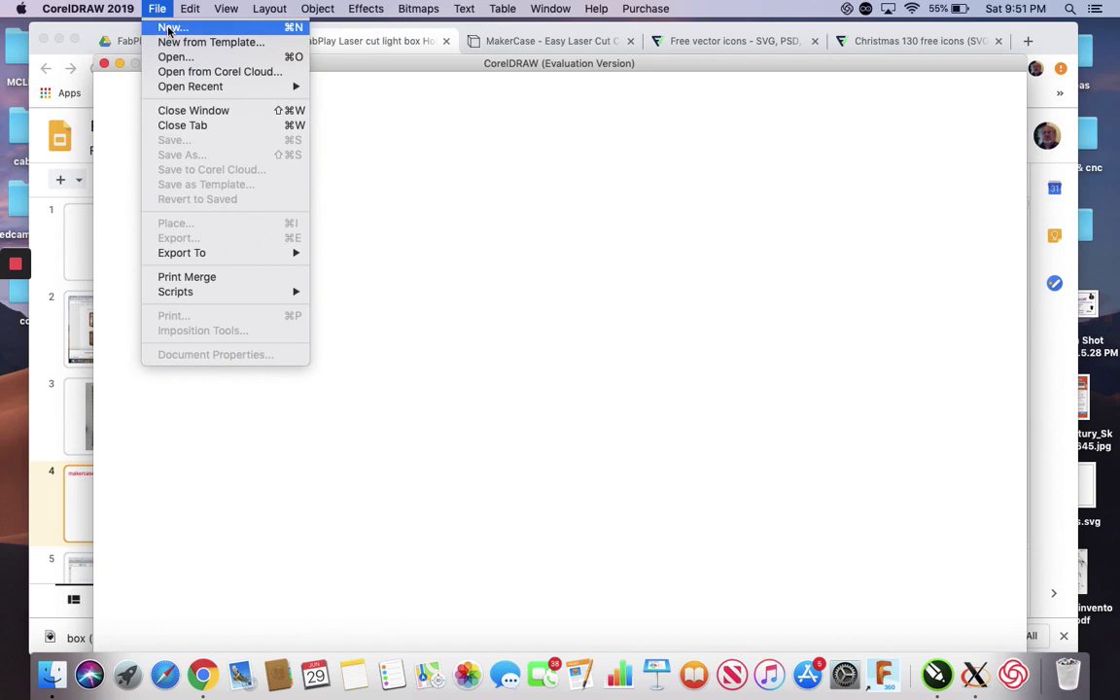
left_click(163, 25)
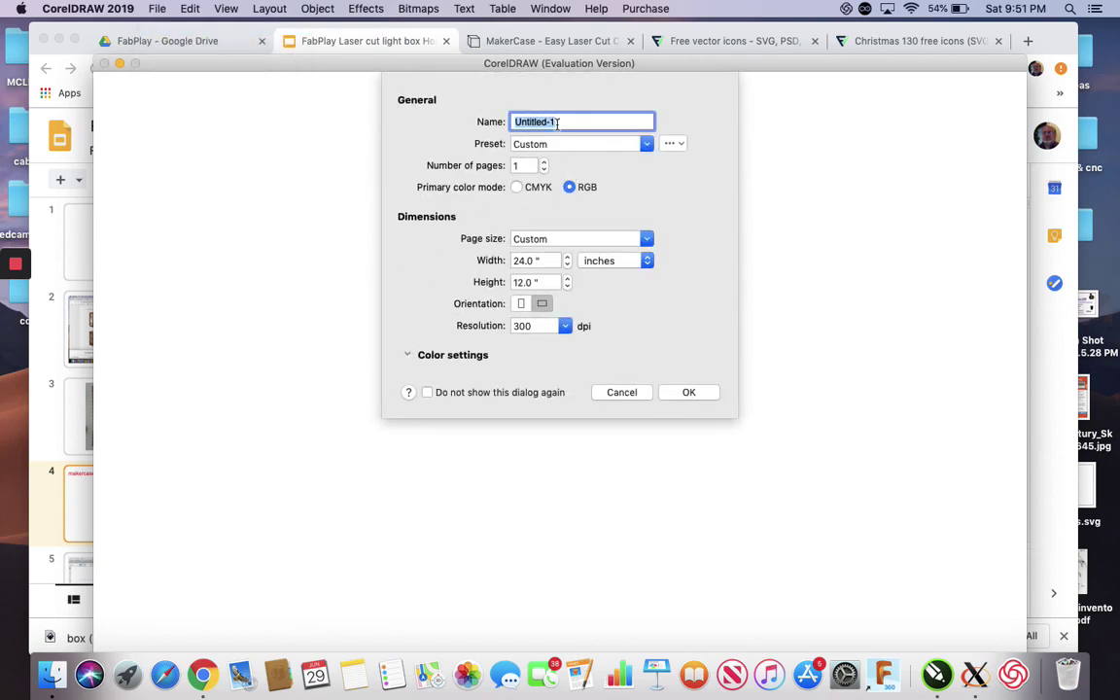
type("box1")
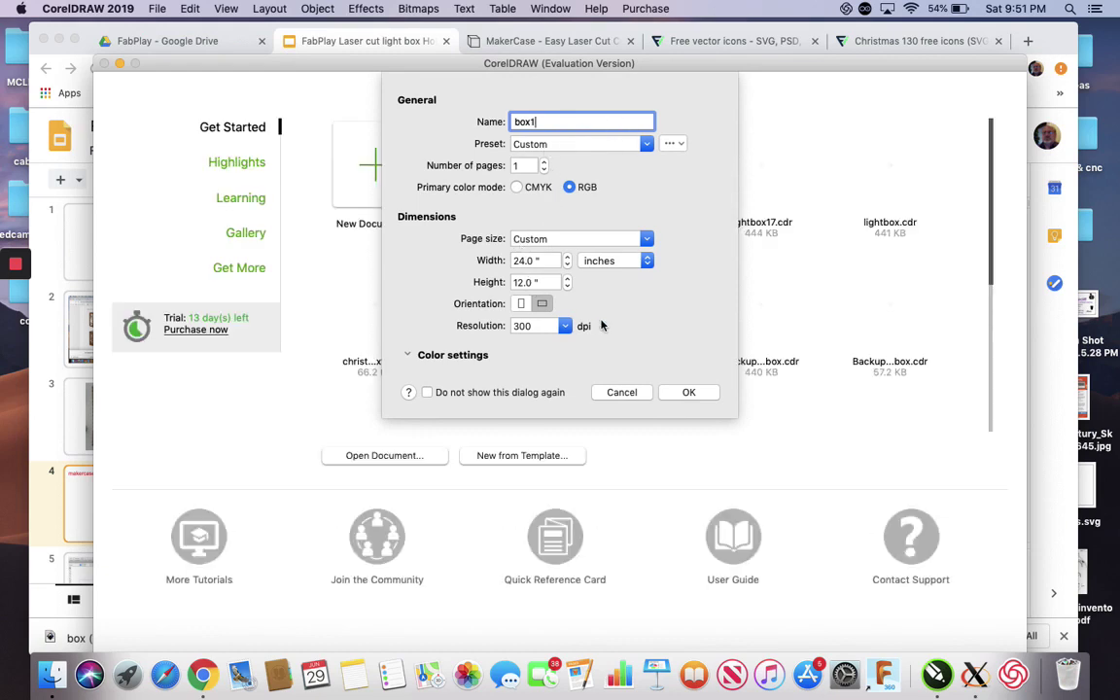
left_click(686, 393)
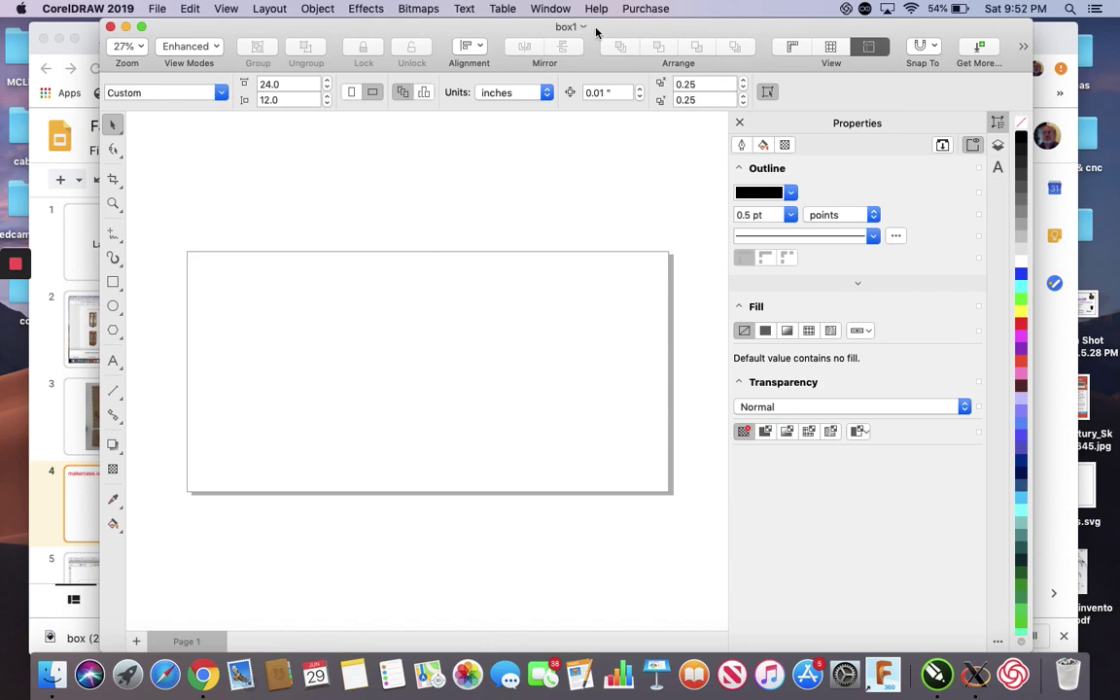
Arrange Chrome beside CorelDRAW and drop box (2).svg from the downloads bar onto the page.
left_click_drag(543, 27, 823, 32)
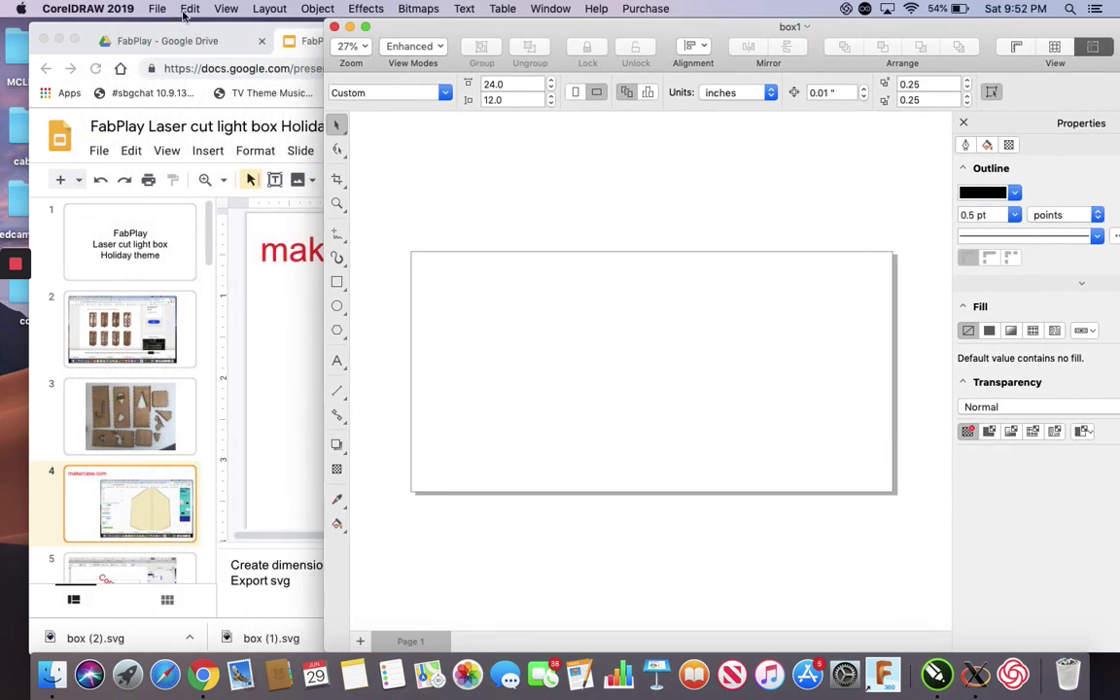
left_click_drag(77, 31, 3, 22)
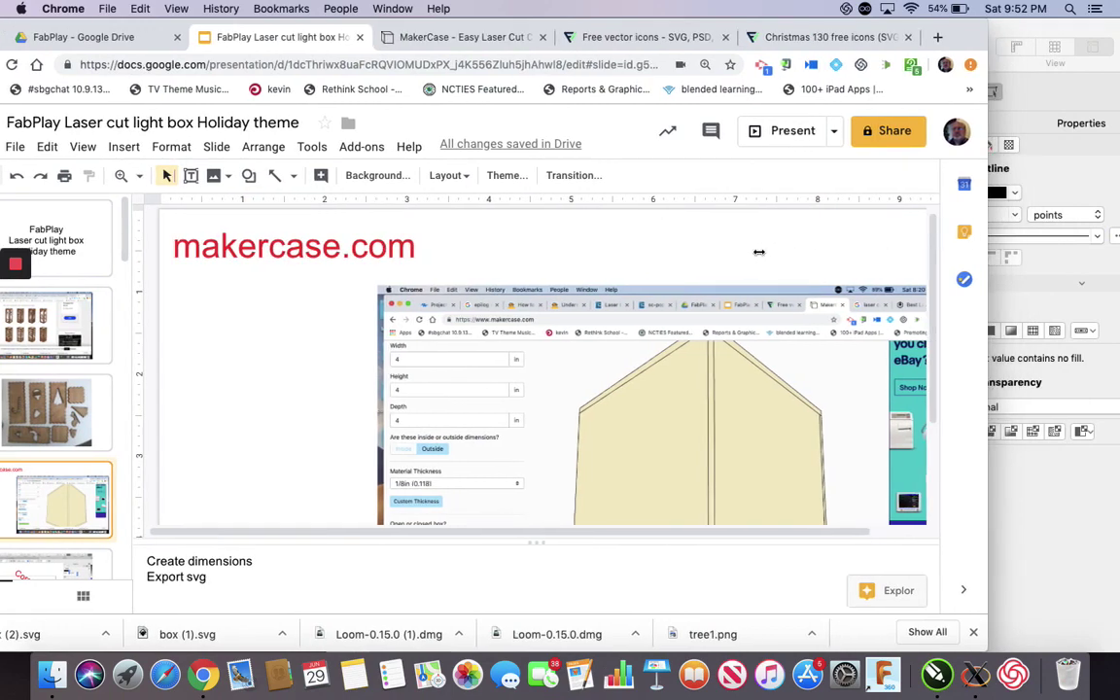
mouse_move(758, 252)
left_mouse_down()
mouse_move(610, 247)
mouse_move(472, 195)
mouse_move(425, 131)
mouse_move(403, 35)
mouse_move(488, 35)
left_mouse_up()
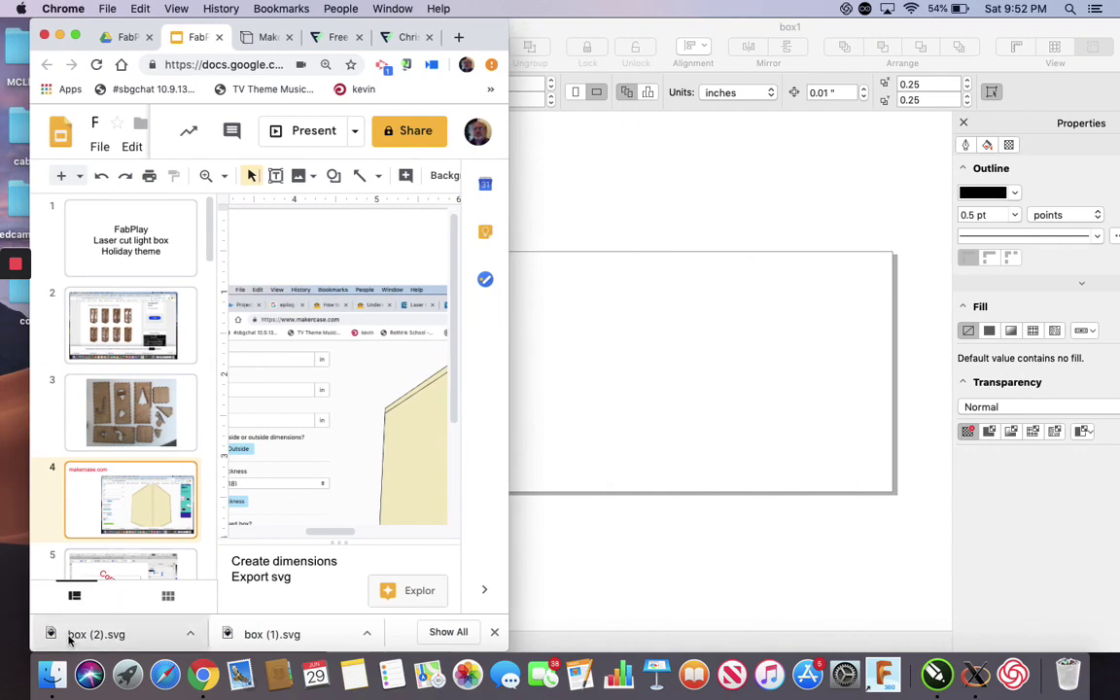
left_click_drag(68, 640, 623, 386)
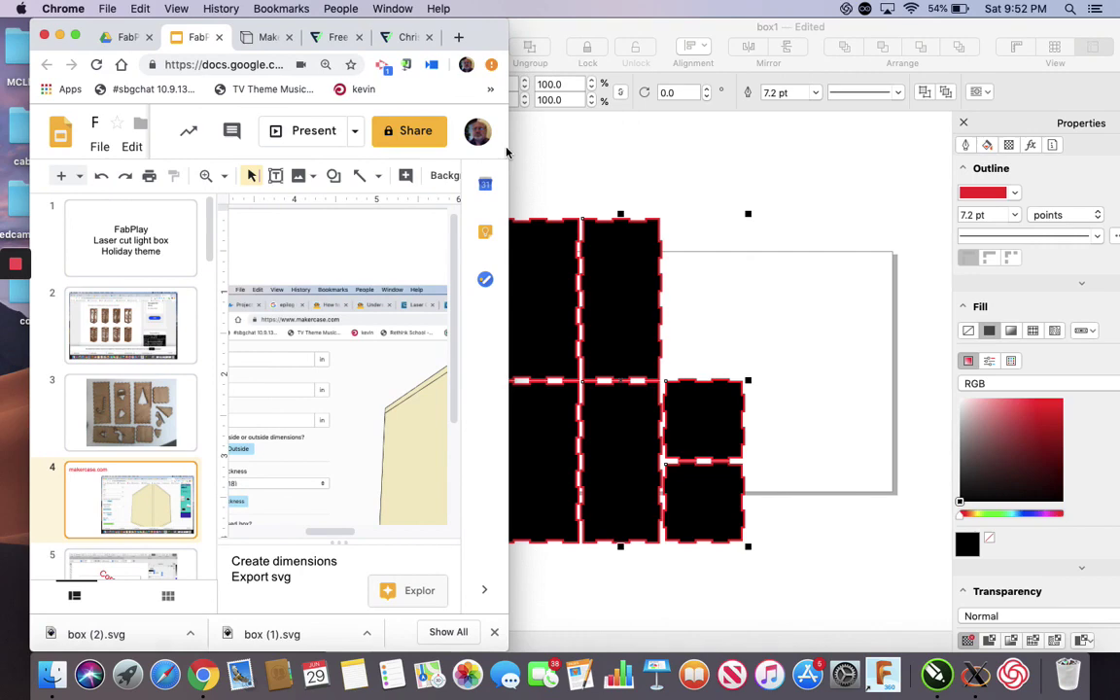
left_click(60, 36)
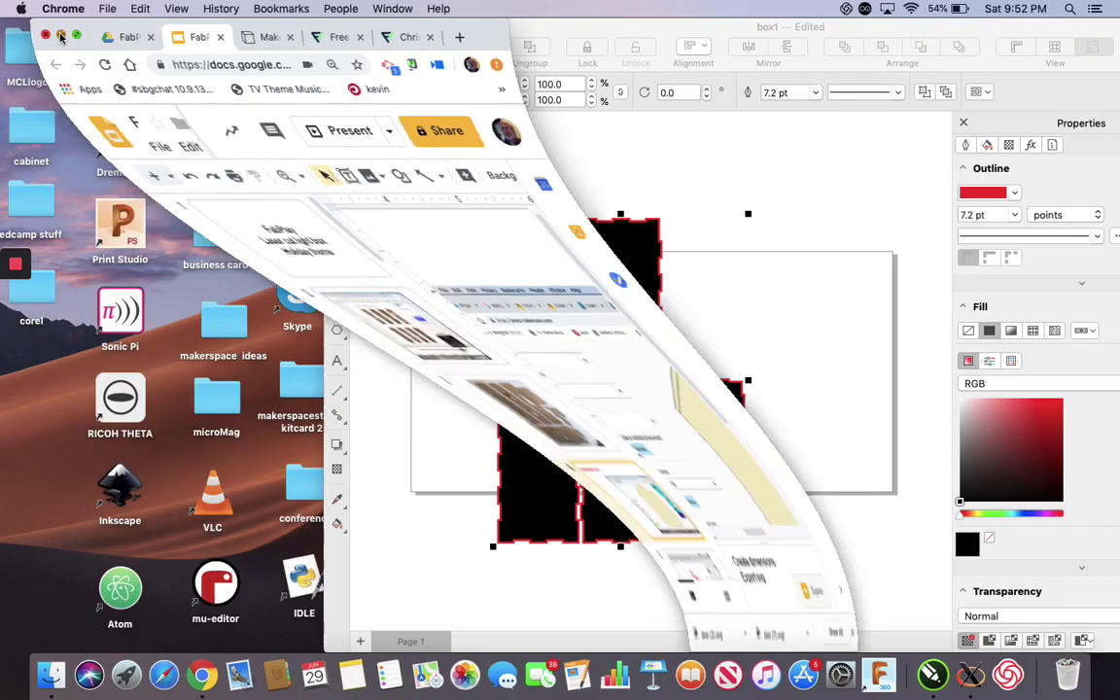
Maximize CorelDRAW, give the panels no fill and hairline outlines, and confirm #FF0000 red.
left_click_drag(472, 27, 207, 19)
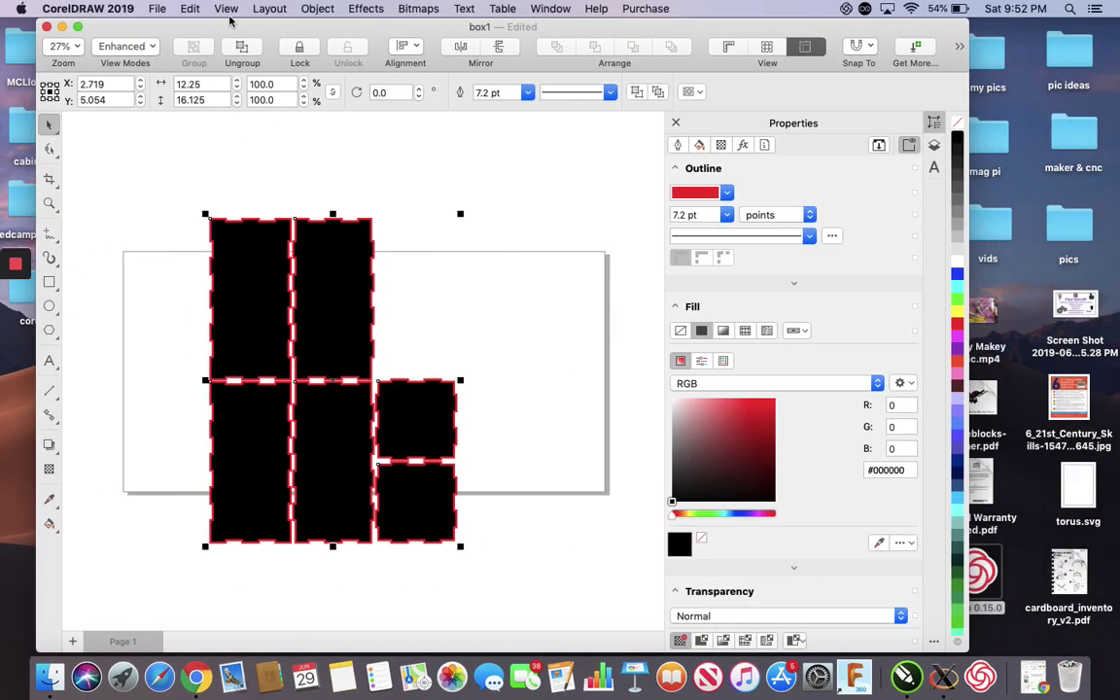
double_click(68, 24)
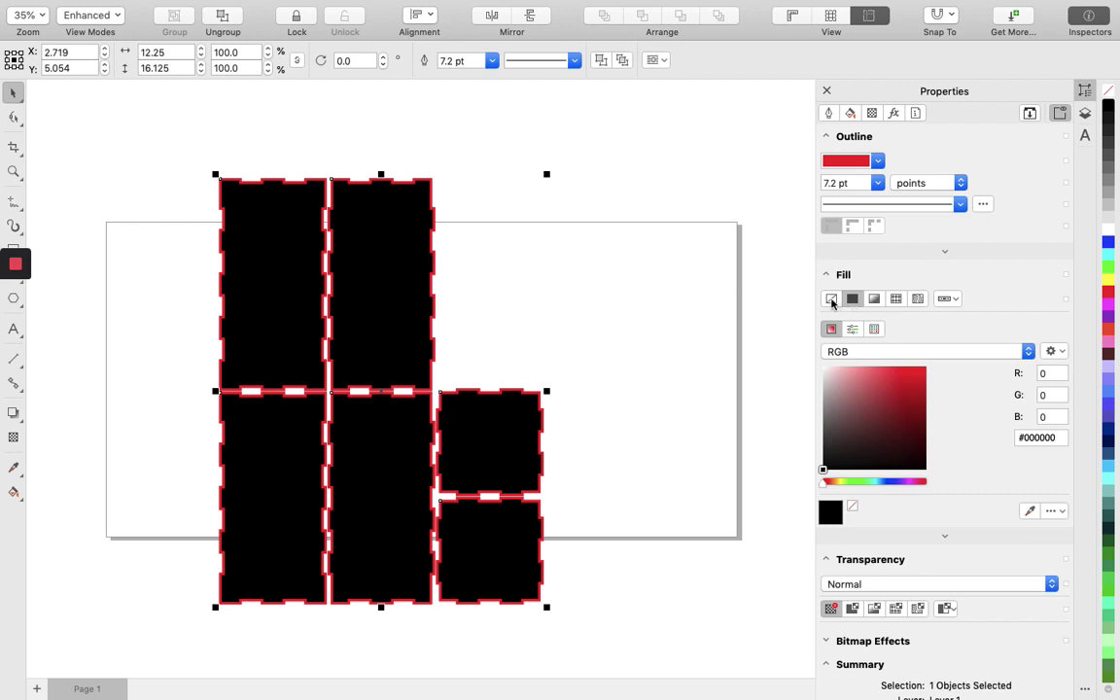
left_click(832, 300)
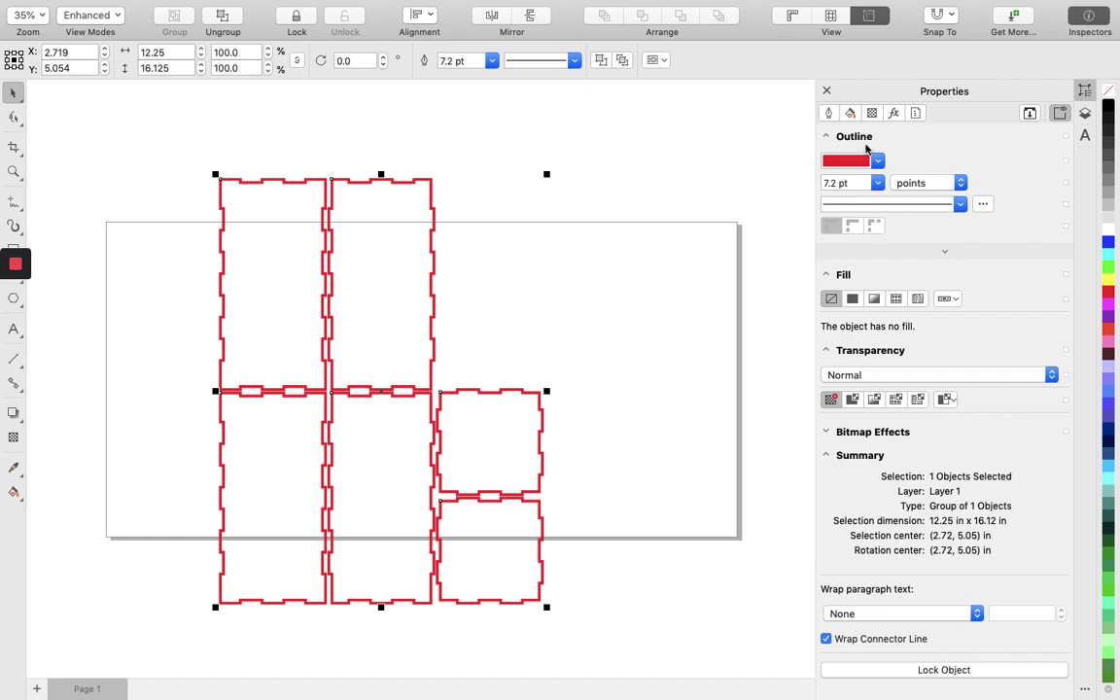
left_click(878, 184)
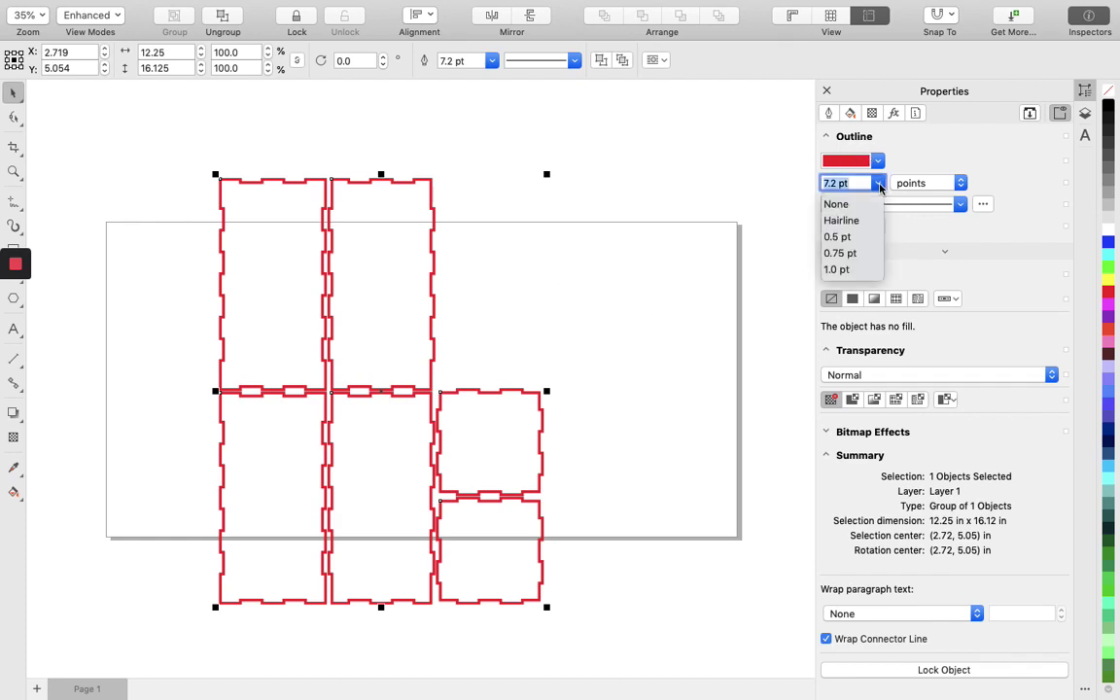
left_click(847, 221)
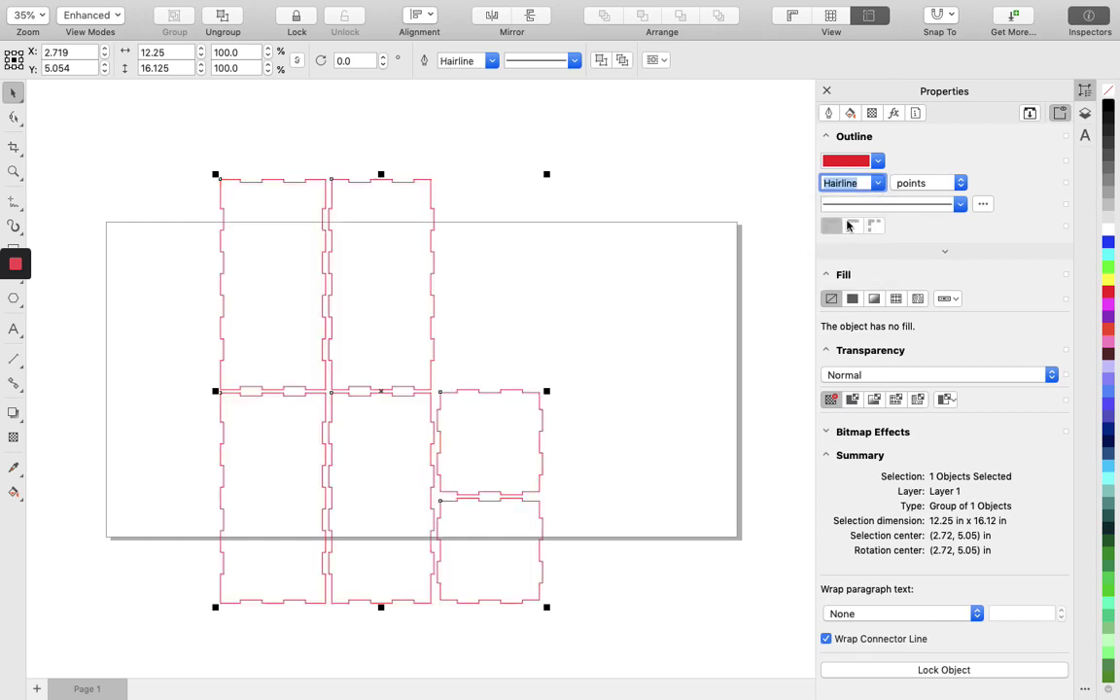
left_click(878, 163)
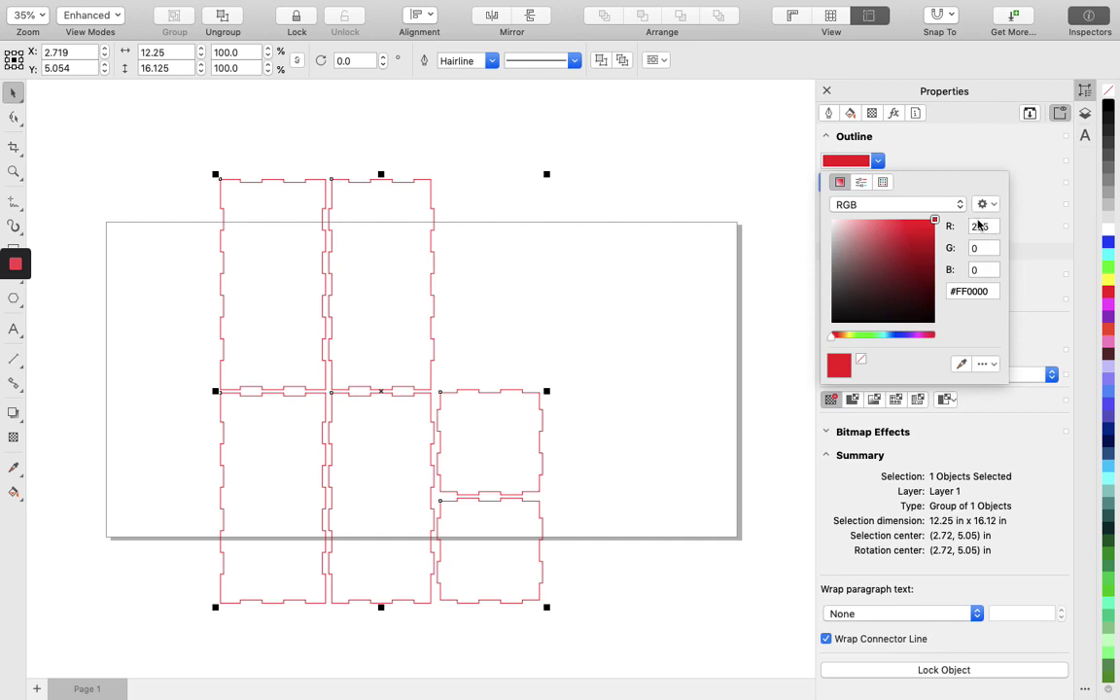
left_click(906, 162)
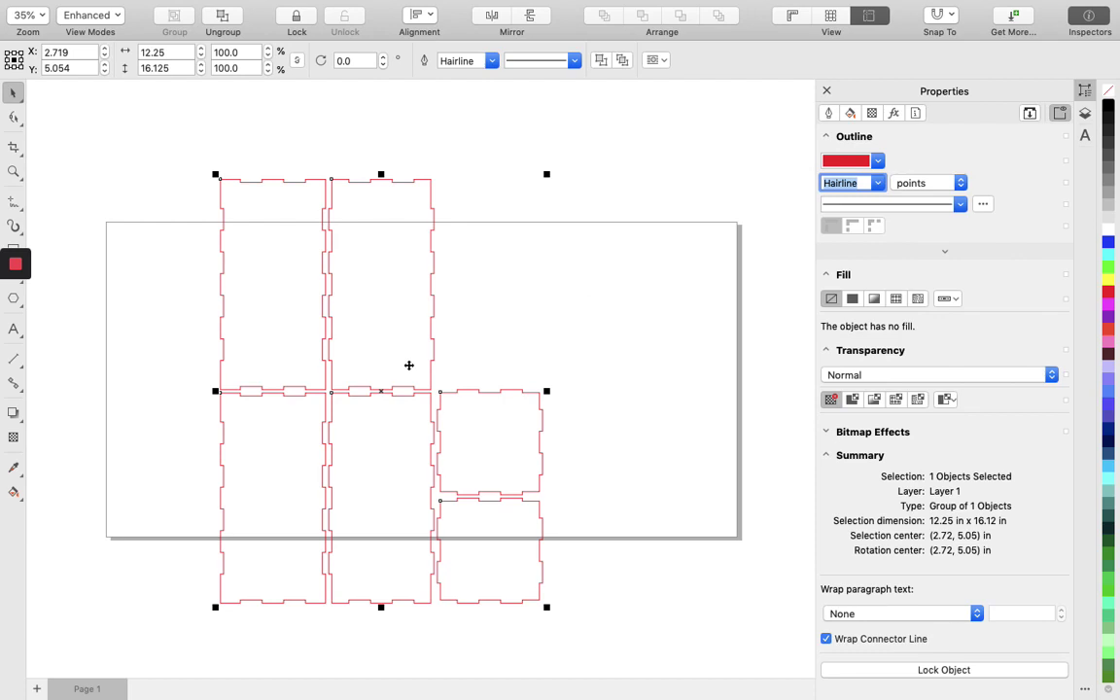
Rotate the panel layout 90° and move it to the page's left edge.
left_click(377, 395)
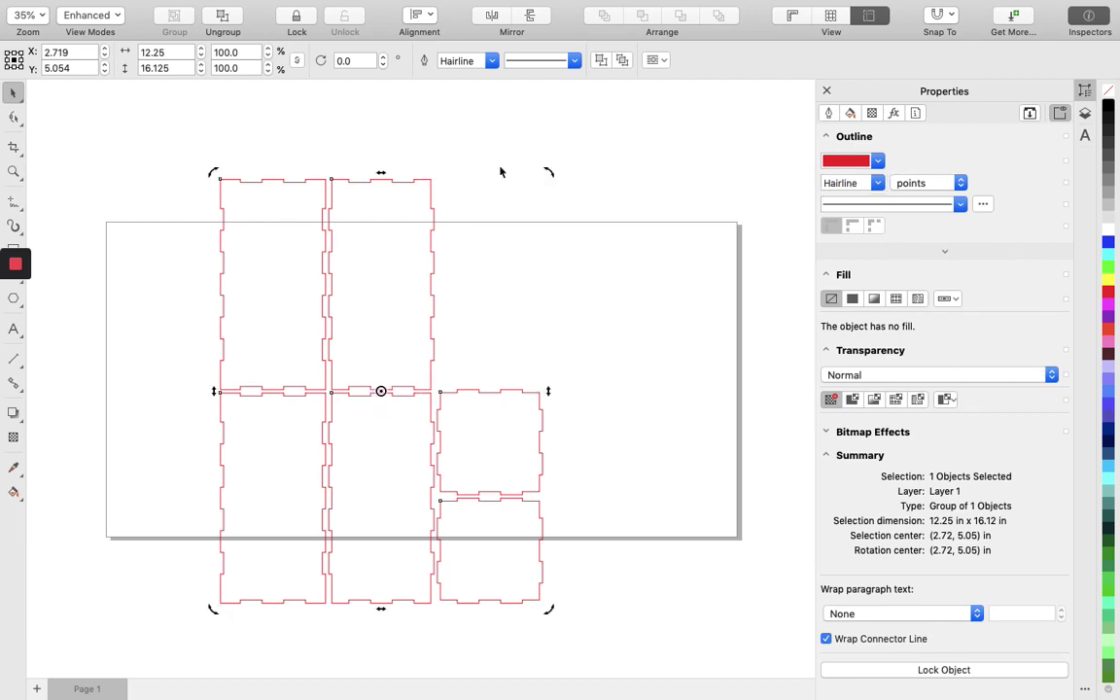
left_click_drag(548, 168, 641, 591)
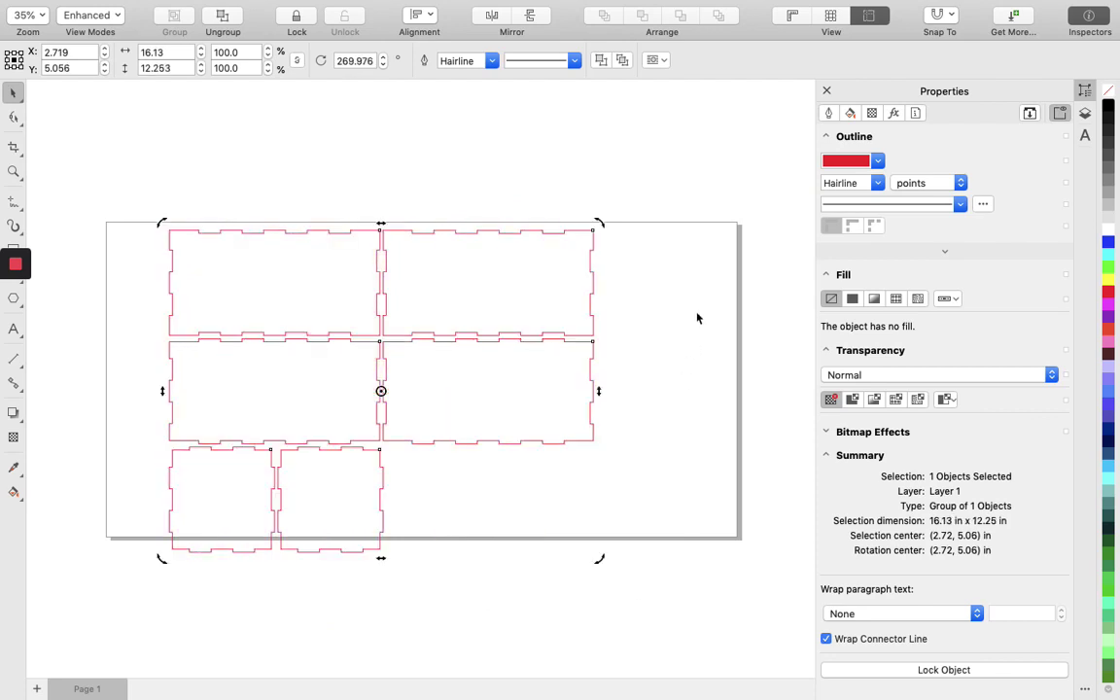
left_click(568, 300)
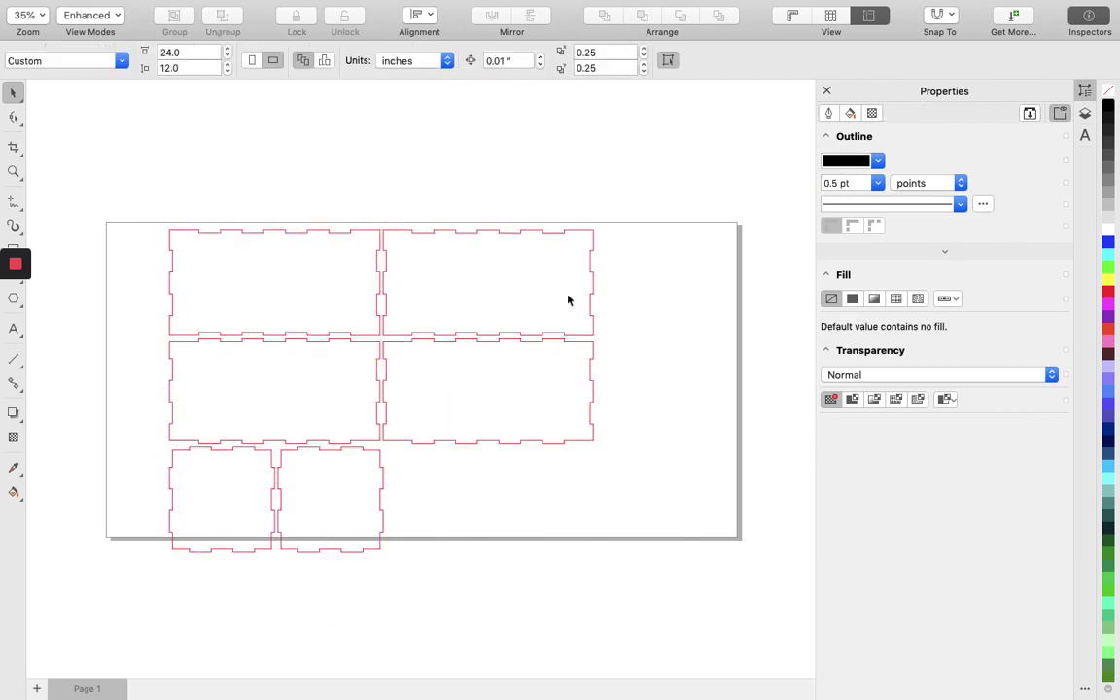
left_click(387, 341)
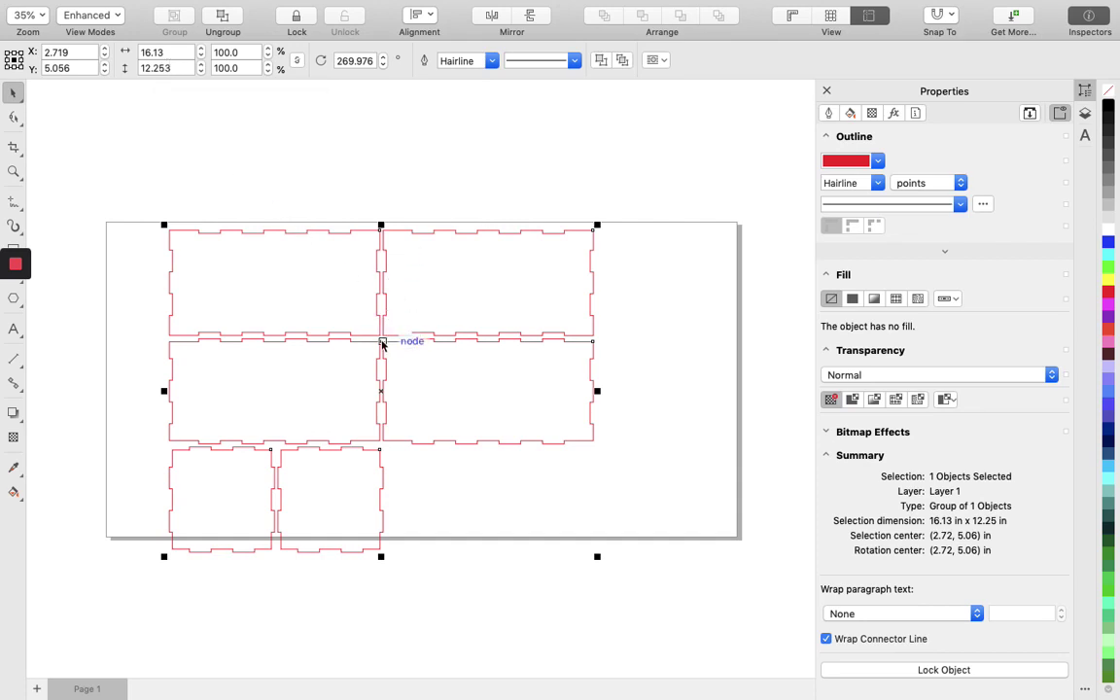
left_click_drag(382, 340, 329, 337)
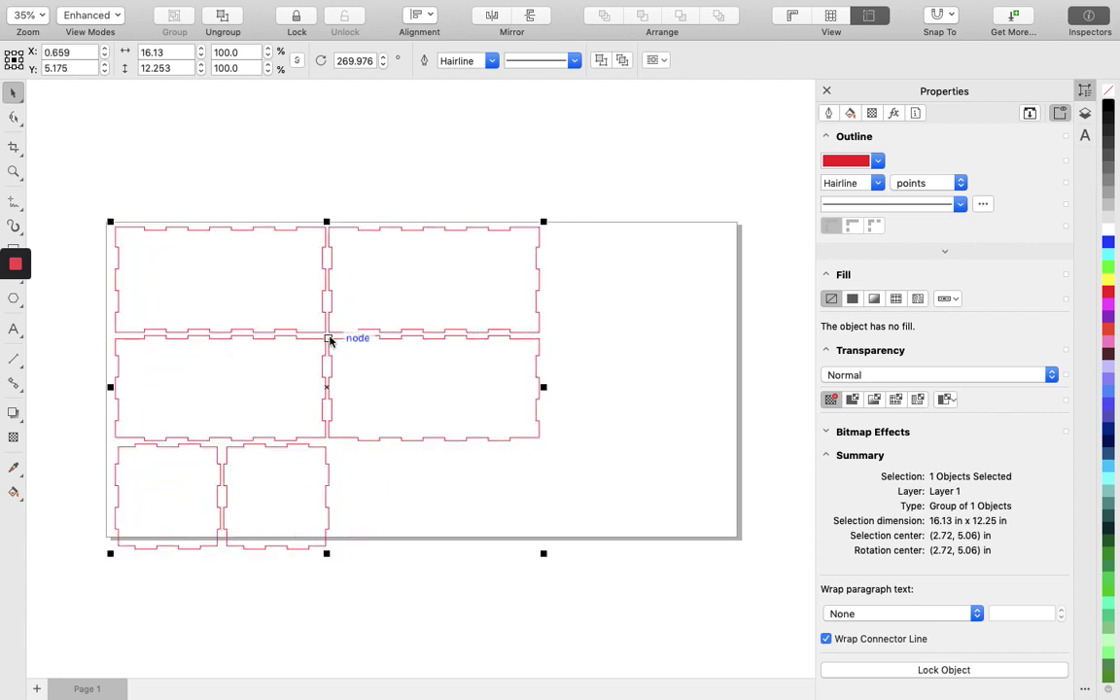
left_click(631, 439)
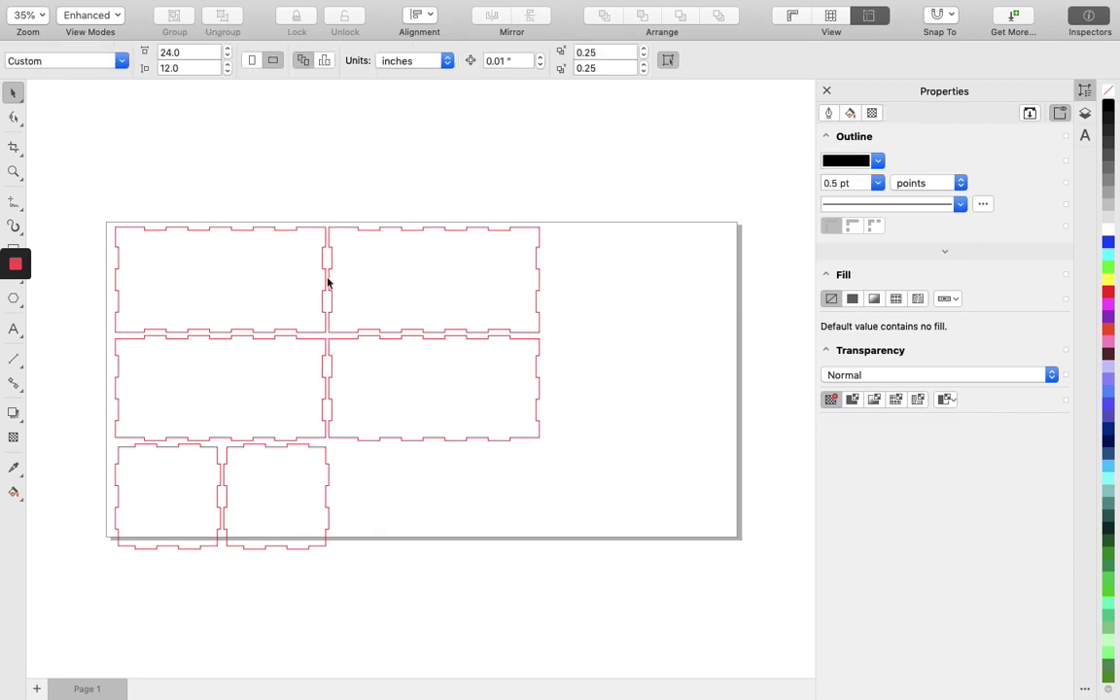
Ungroup the layout twice into separate panels and check the small bottom-right piece.
left_click(326, 341)
left_click(223, 16)
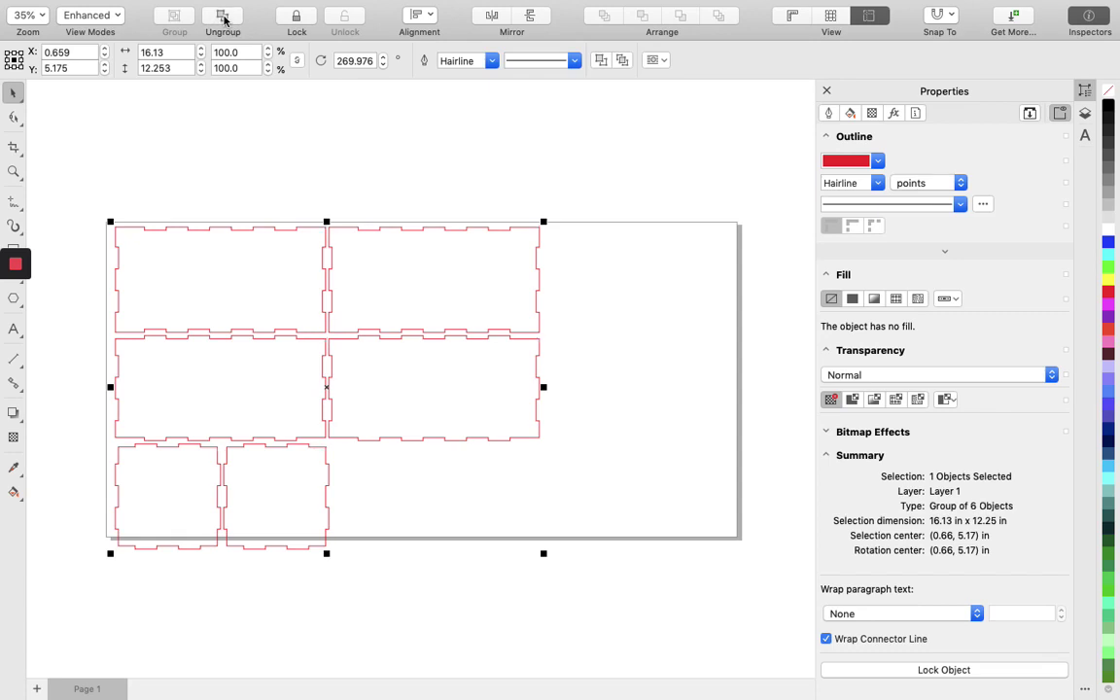
left_click(223, 17)
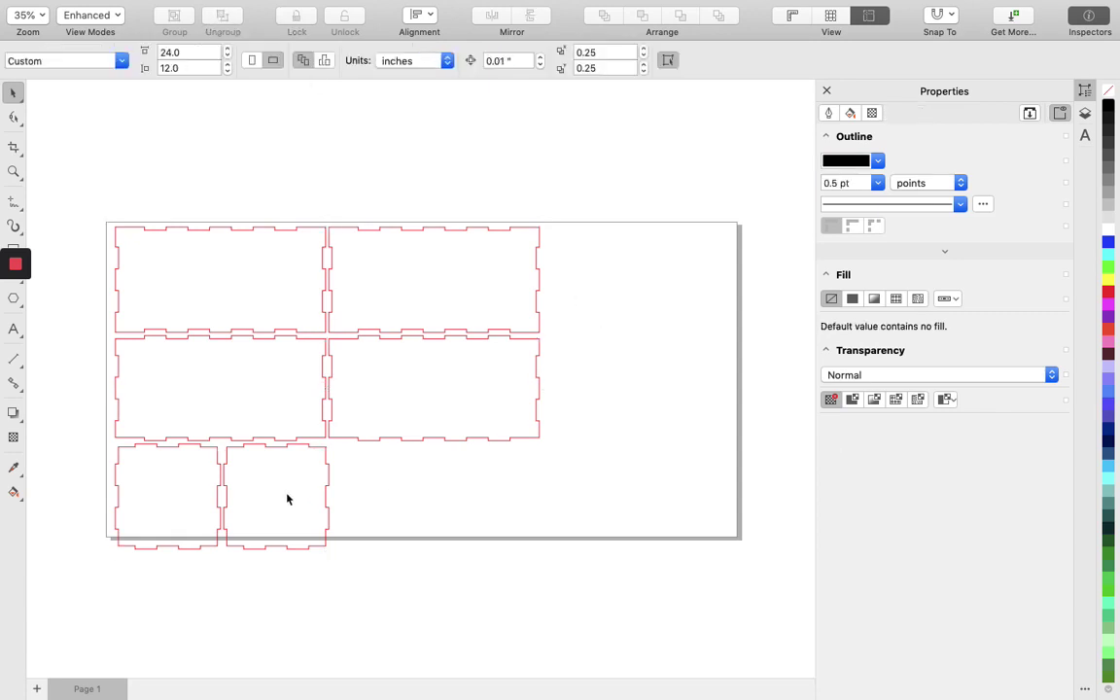
left_click(257, 451)
left_click_drag(284, 480, 308, 499)
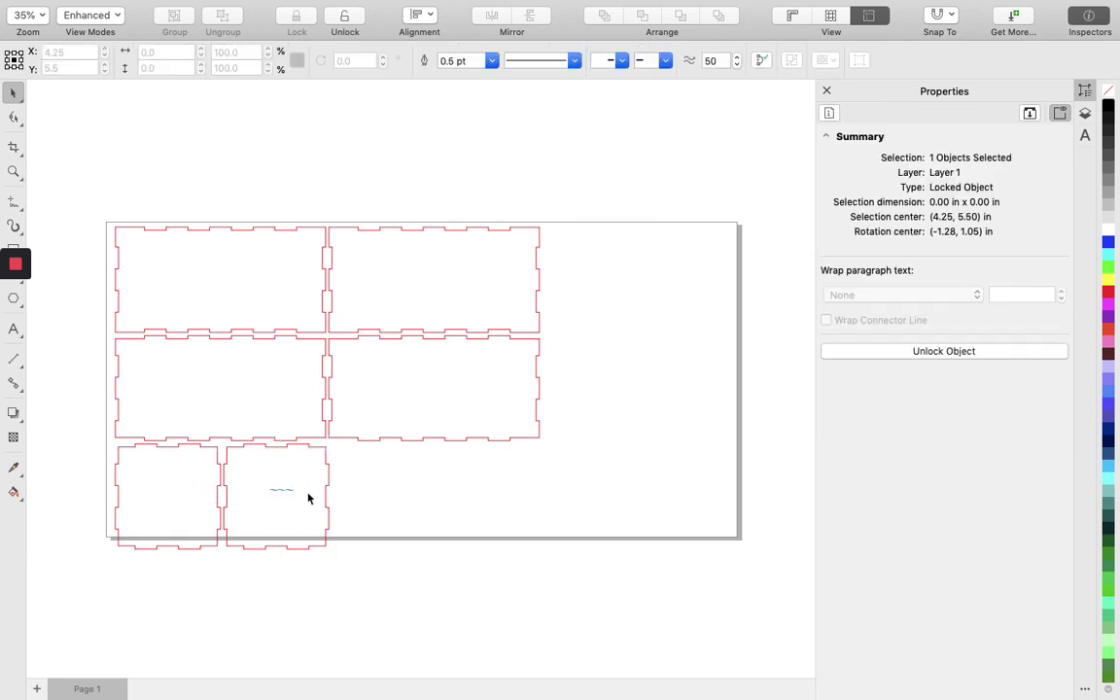
left_click_drag(488, 482, 442, 470)
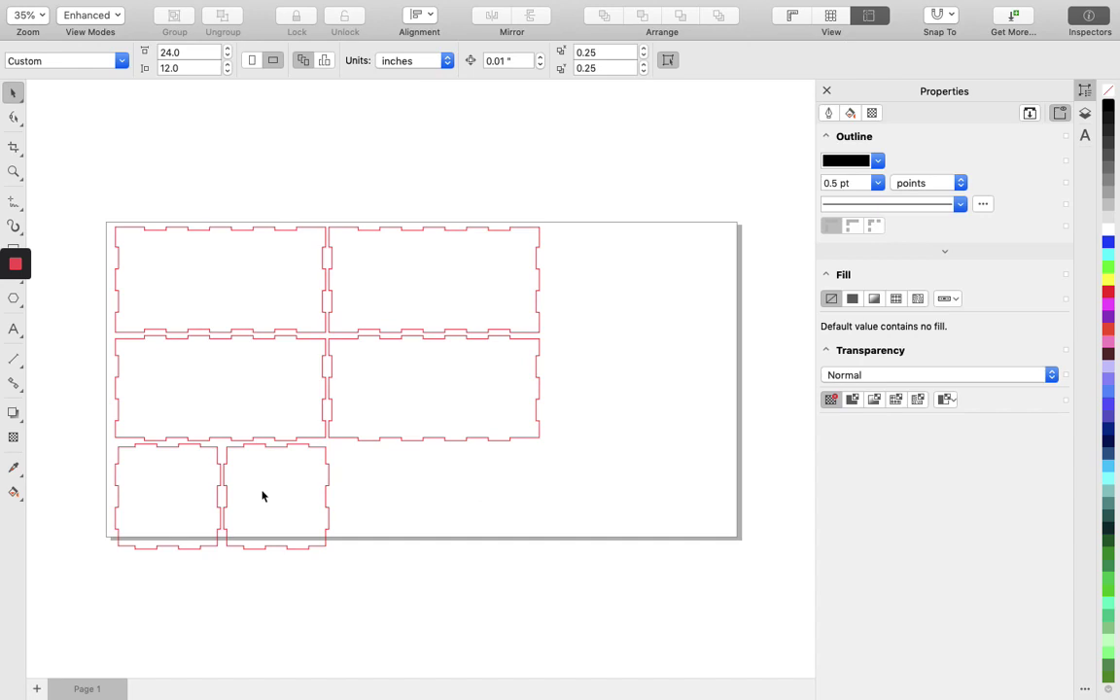
left_click(232, 452)
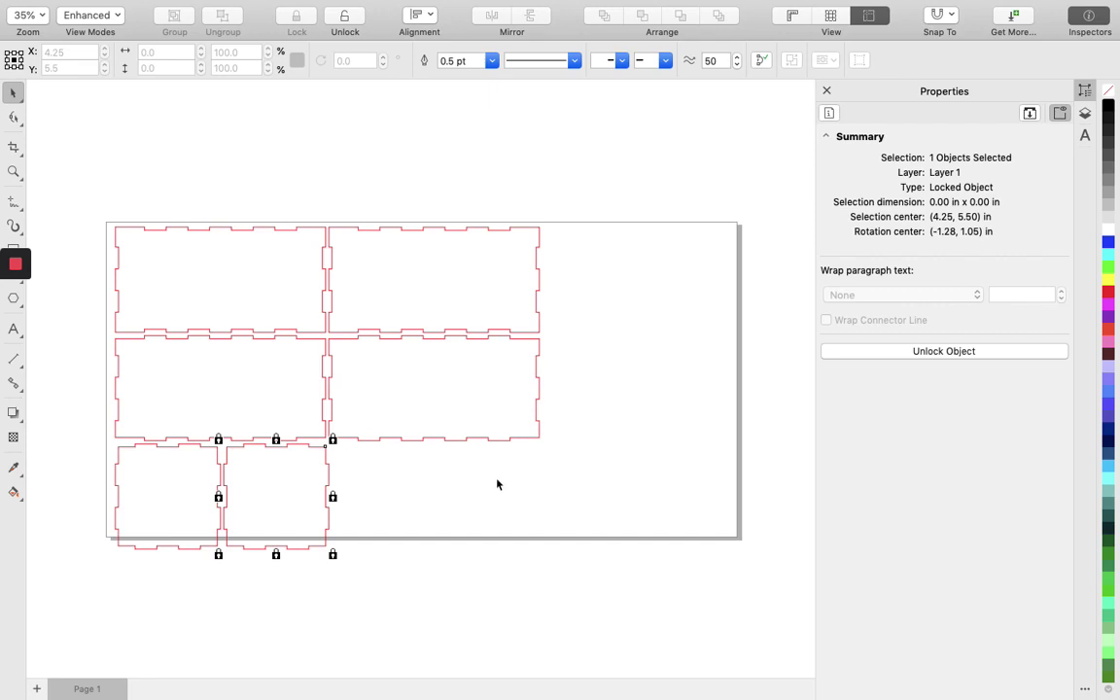
left_click(640, 380)
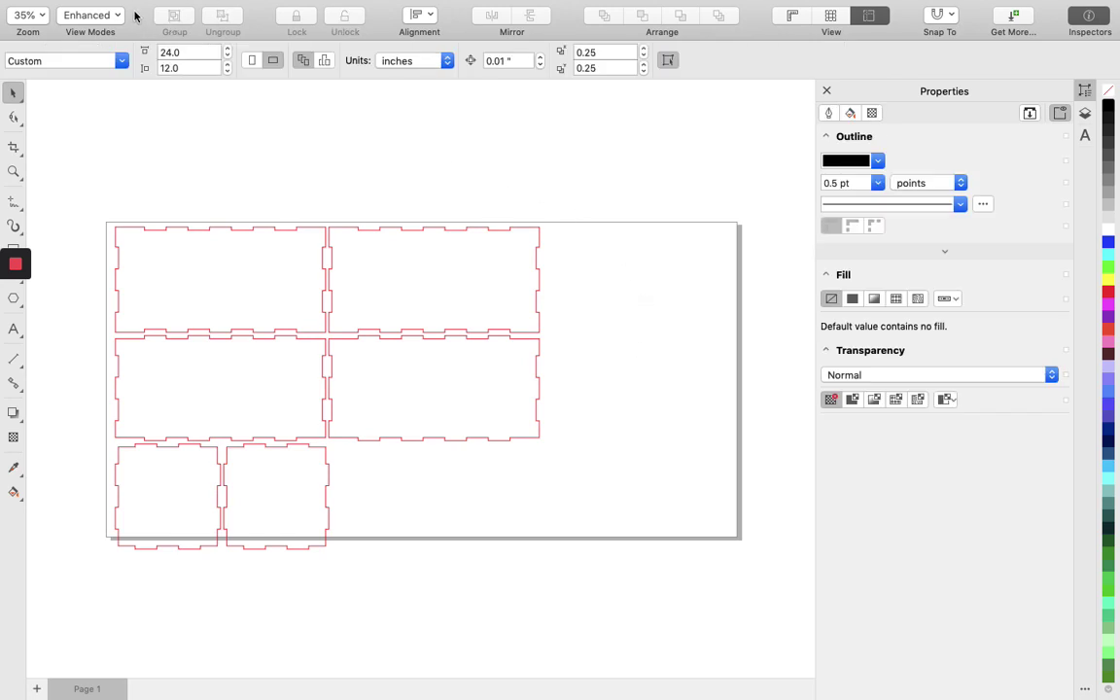
Take CorelDRAW out of full screen and bring up a widened browser window.
mouse_move(125, 3)
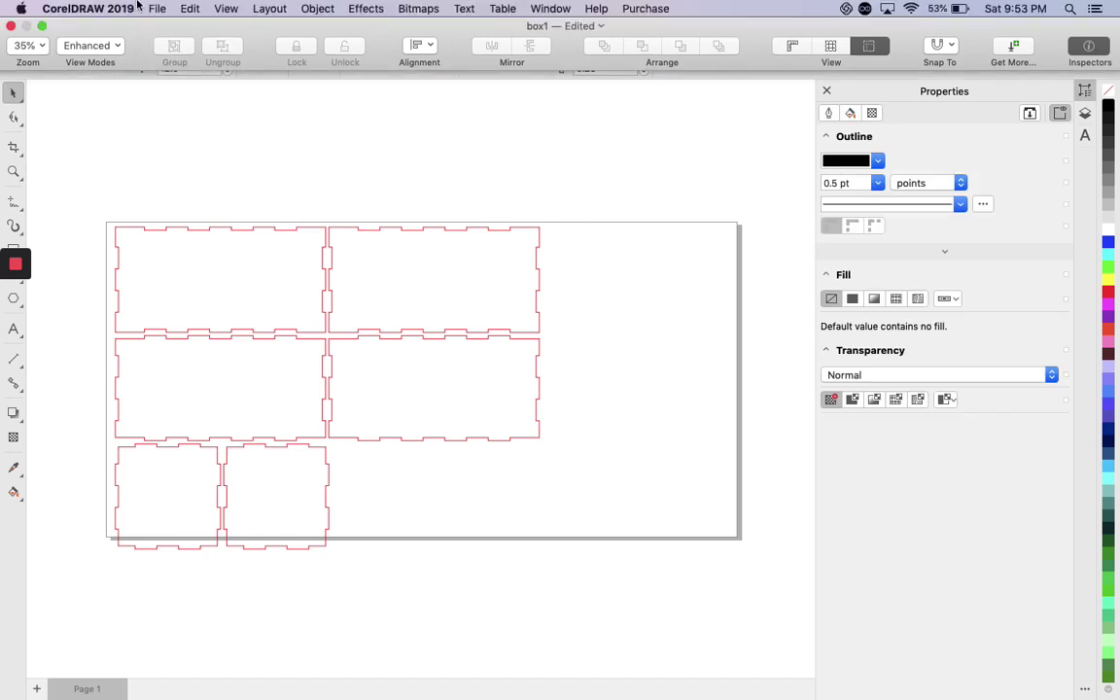
left_click(42, 26)
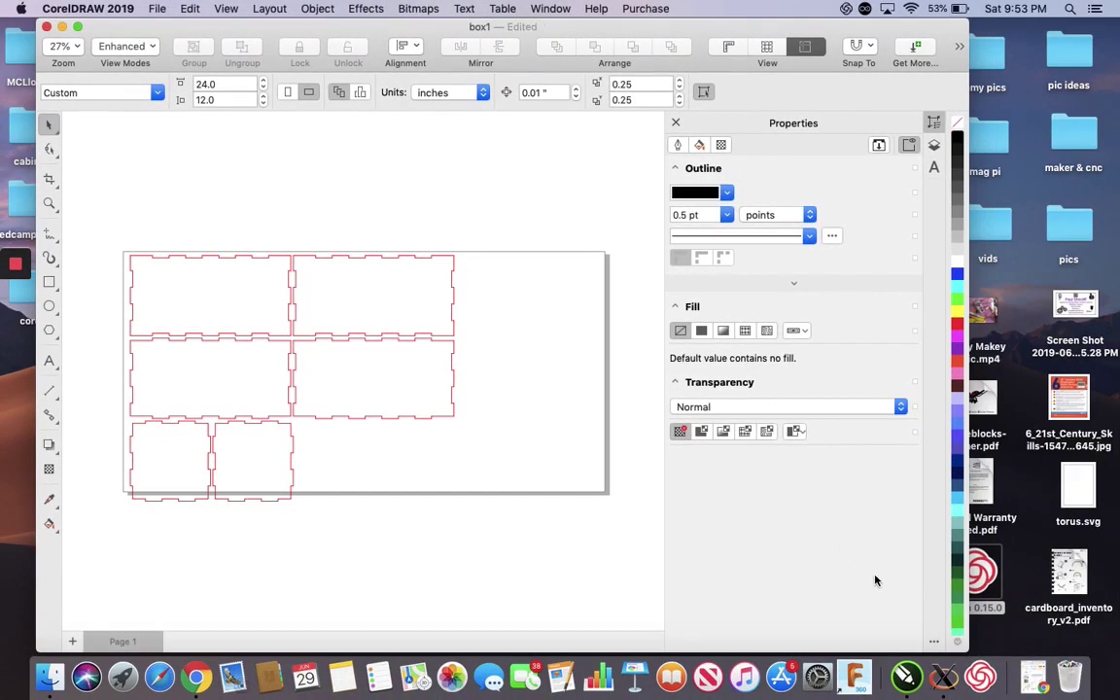
left_click(1029, 674)
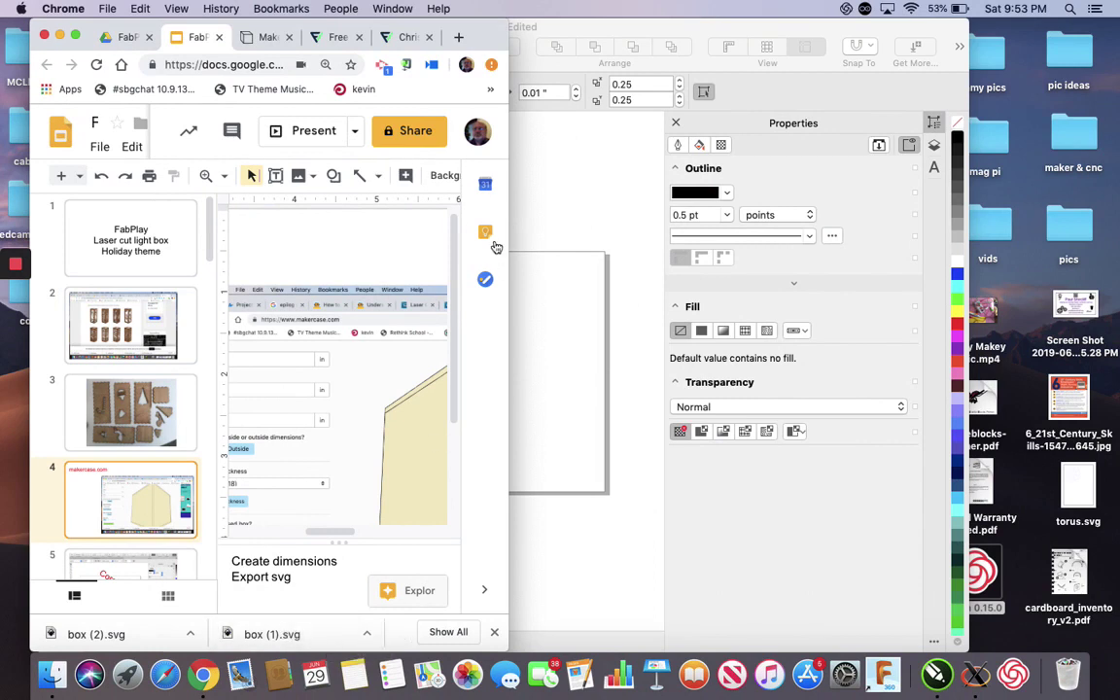
left_click_drag(507, 232, 985, 225)
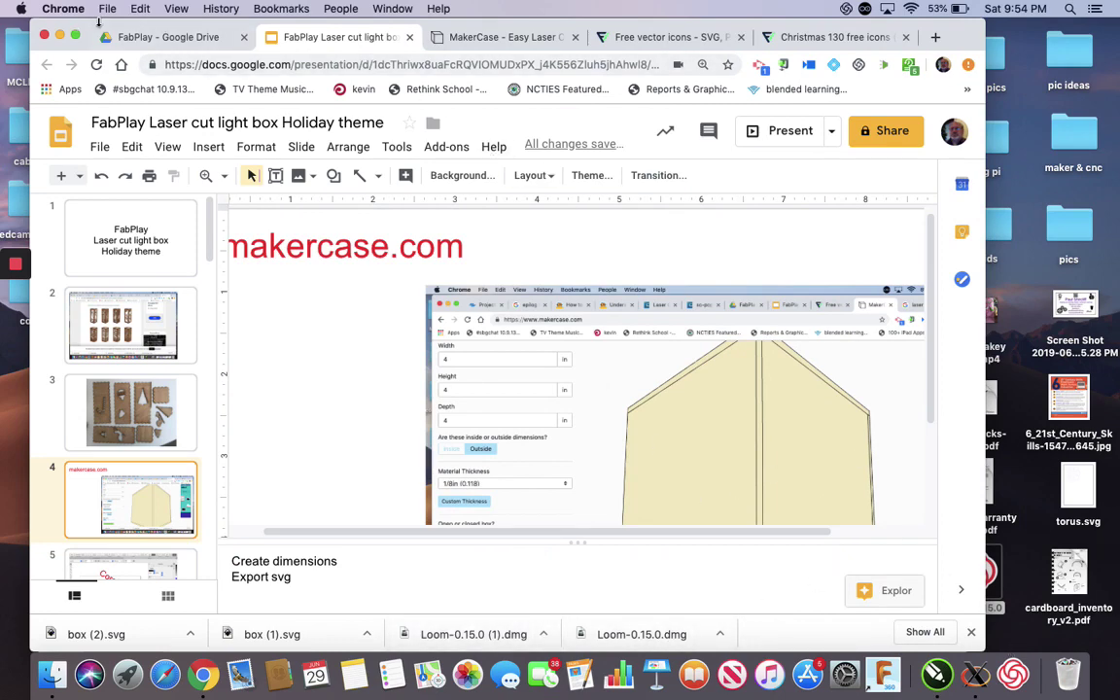
left_click_drag(49, 26, 128, 27)
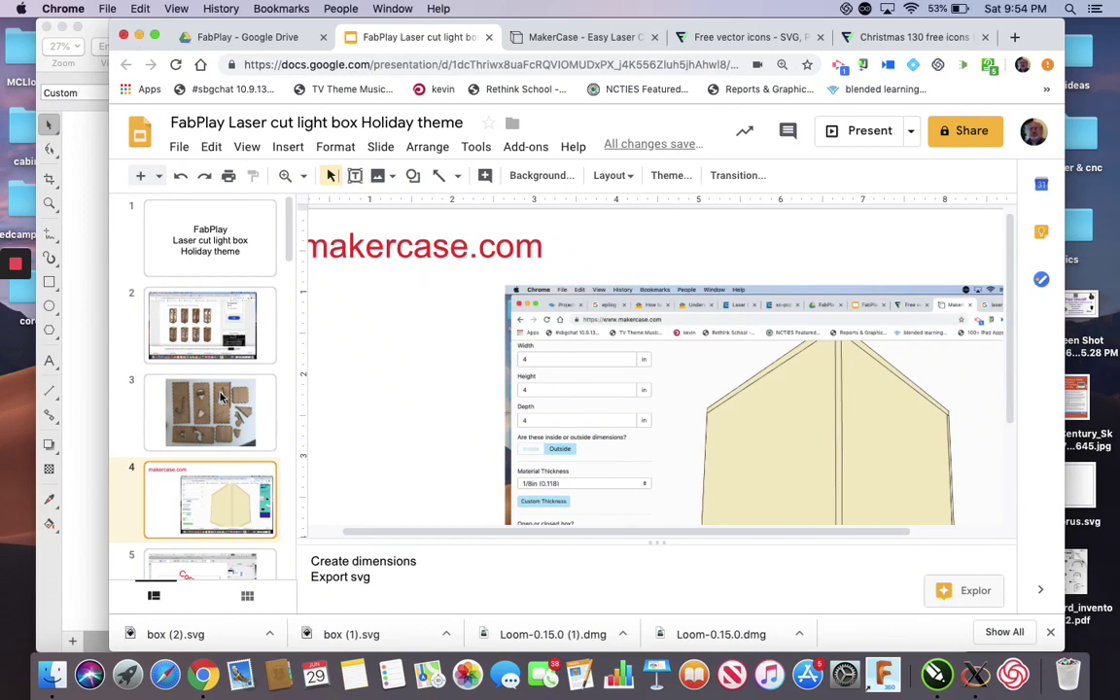
Step through slides 5 and 6 to slide 7, the tree slide on tracing bitmaps.
scroll(181, 469, "down", 2)
scroll(181, 537, "down", 3)
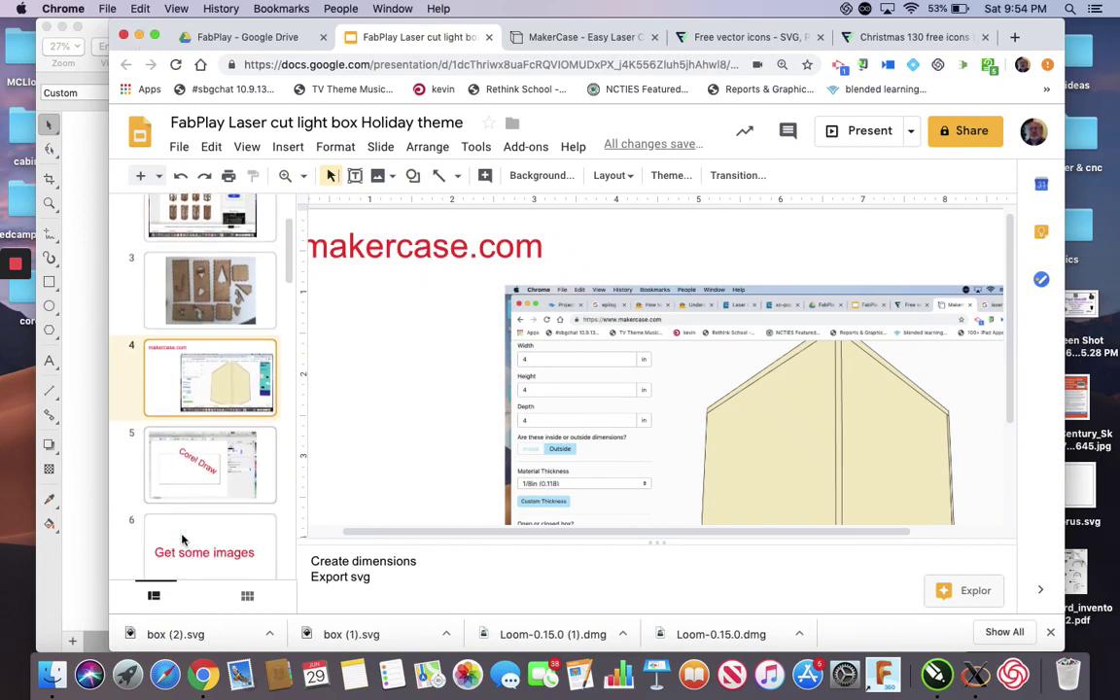
left_click(184, 447)
scroll(521, 368, "down", 1)
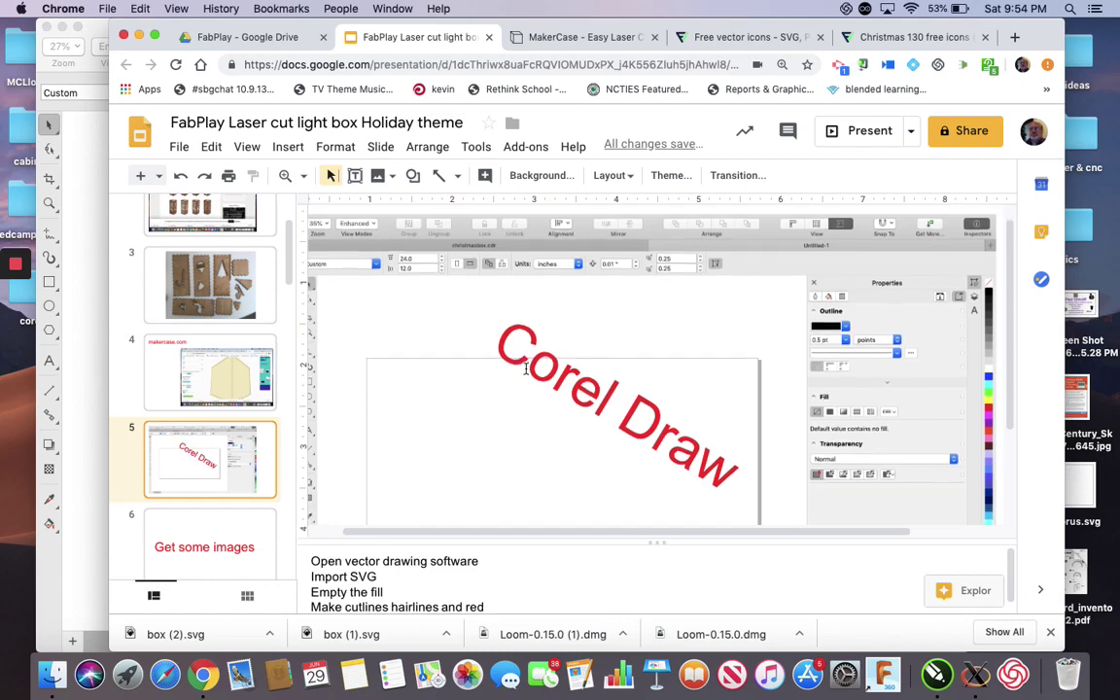
scroll(222, 473, "down", 3)
left_click(223, 474)
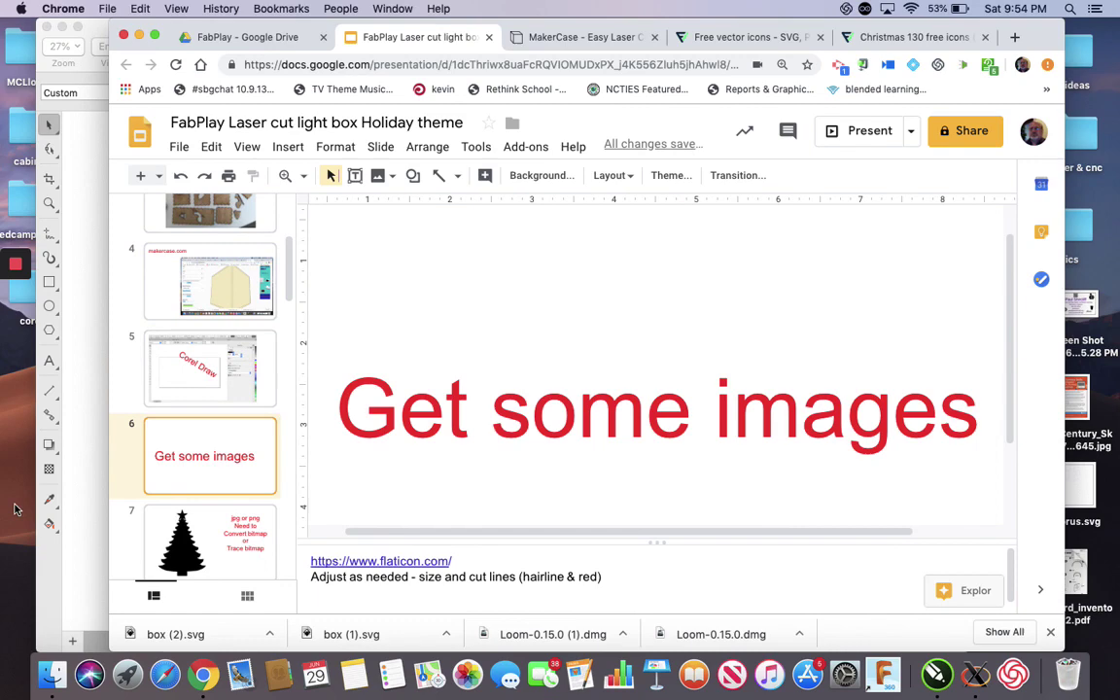
key("Down")
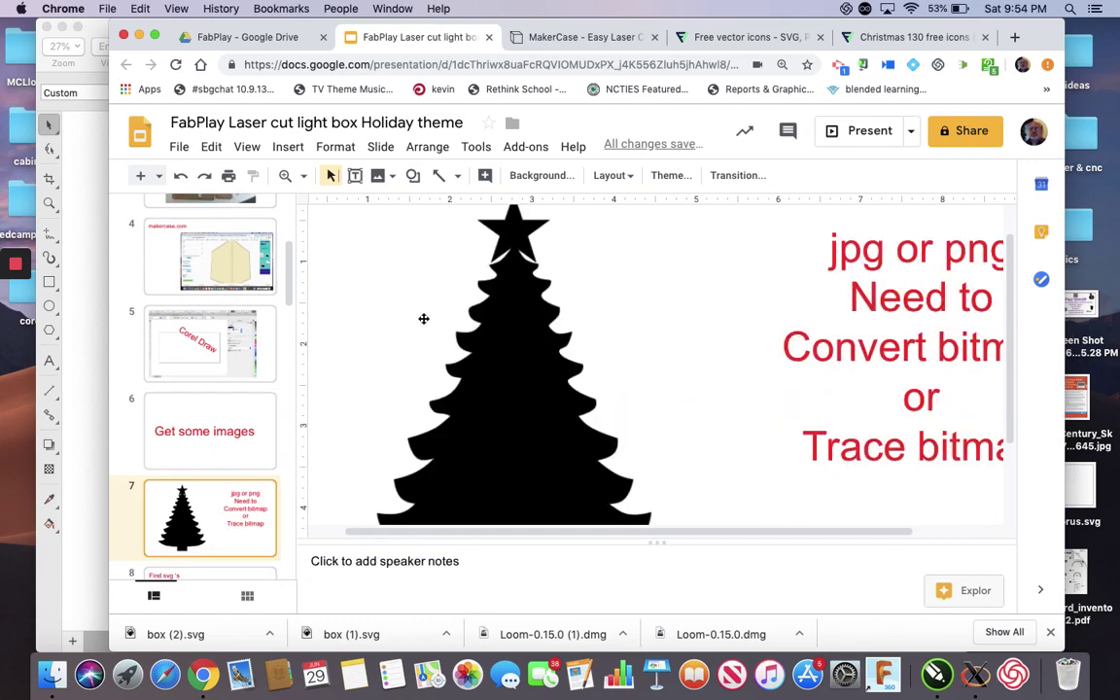
scroll(605, 313, "right", 5)
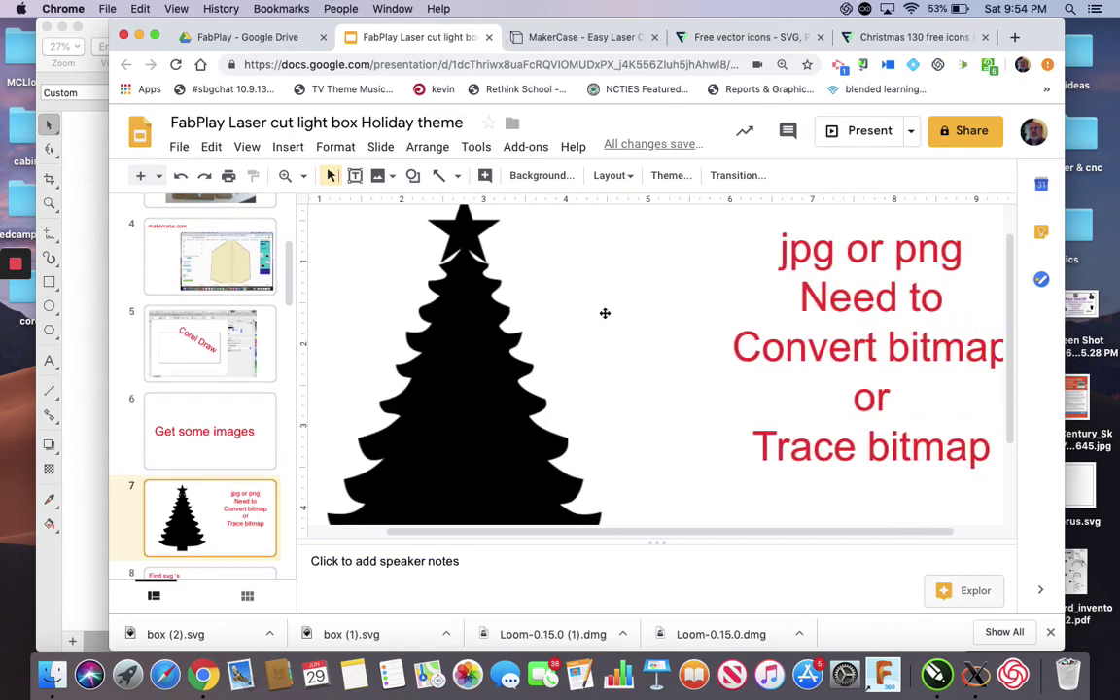
Minimize the browser to reveal the windowed box1 drawing, then bring Finder forward.
left_click(155, 36)
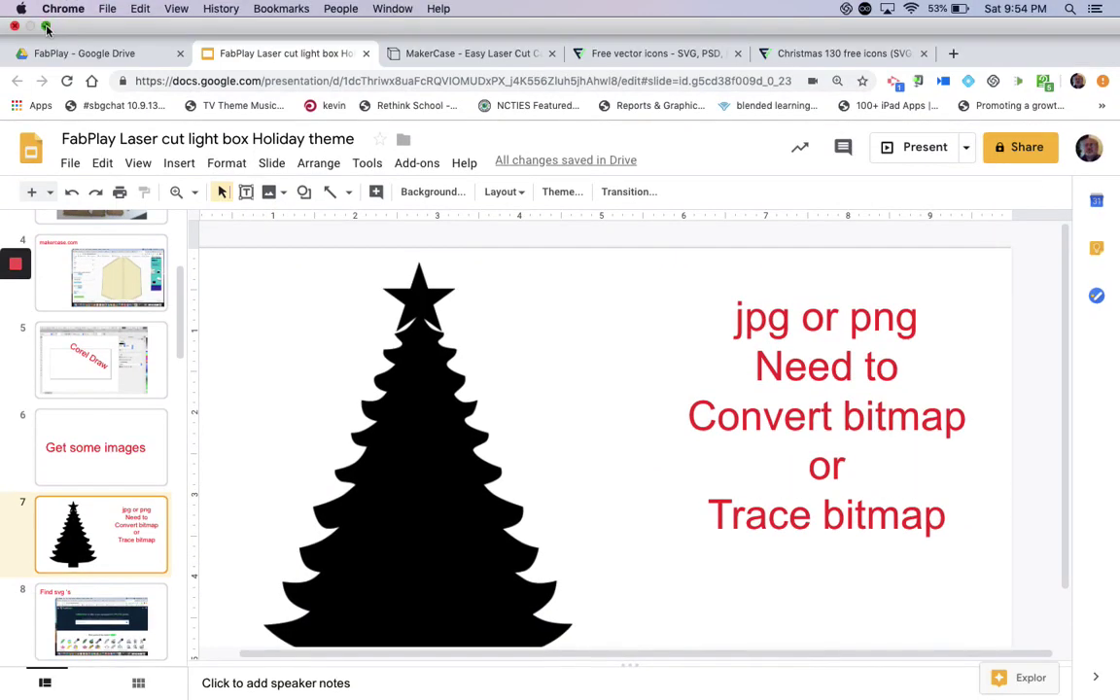
left_click(47, 28)
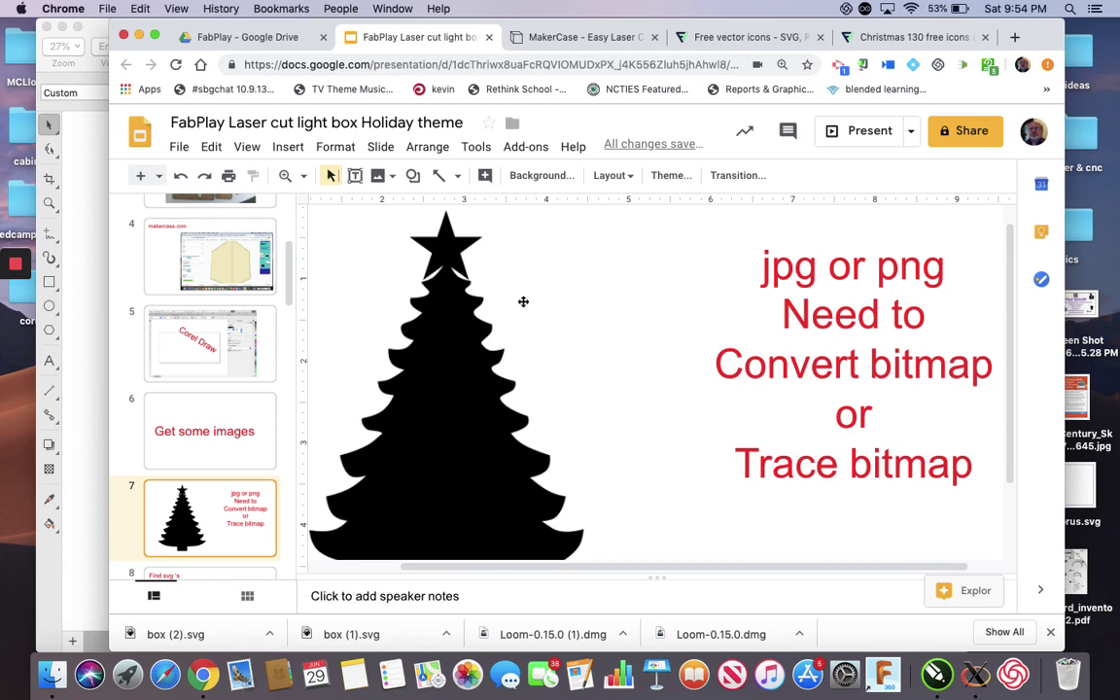
scroll(209, 311, "down", 5)
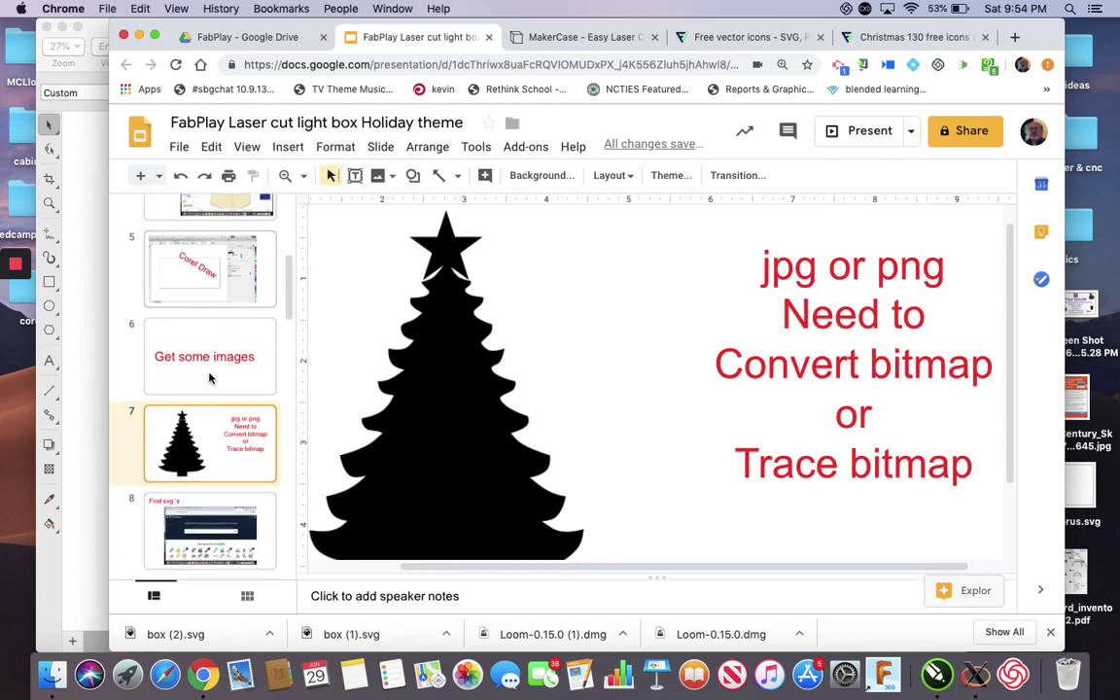
scroll(223, 350, "up", 3)
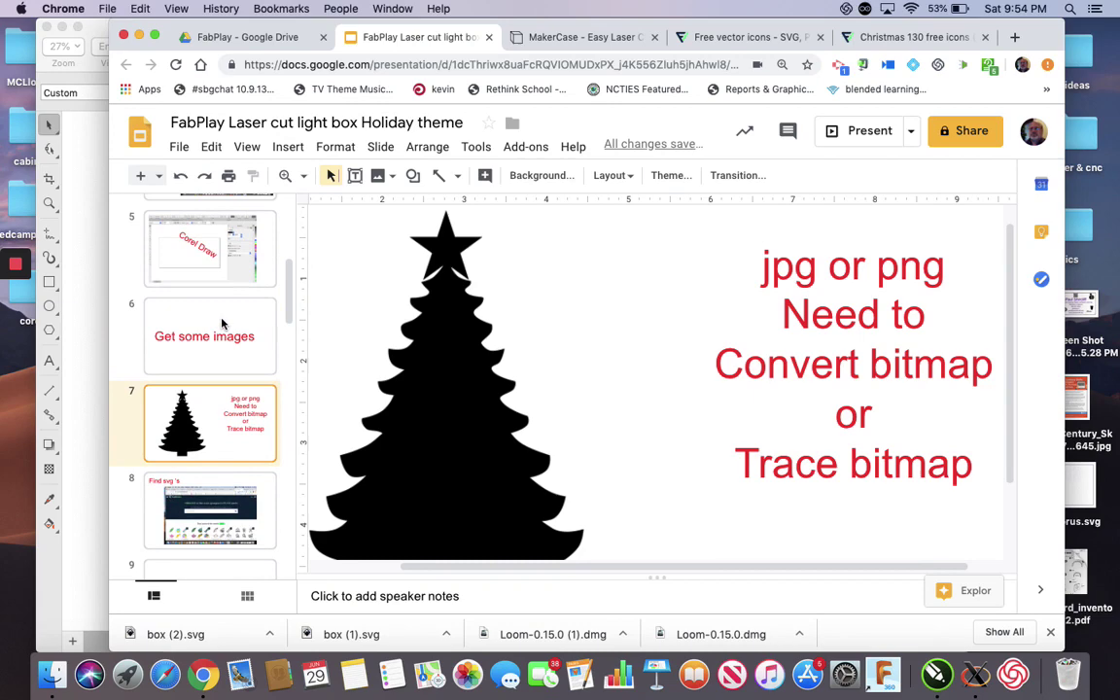
left_click(140, 36)
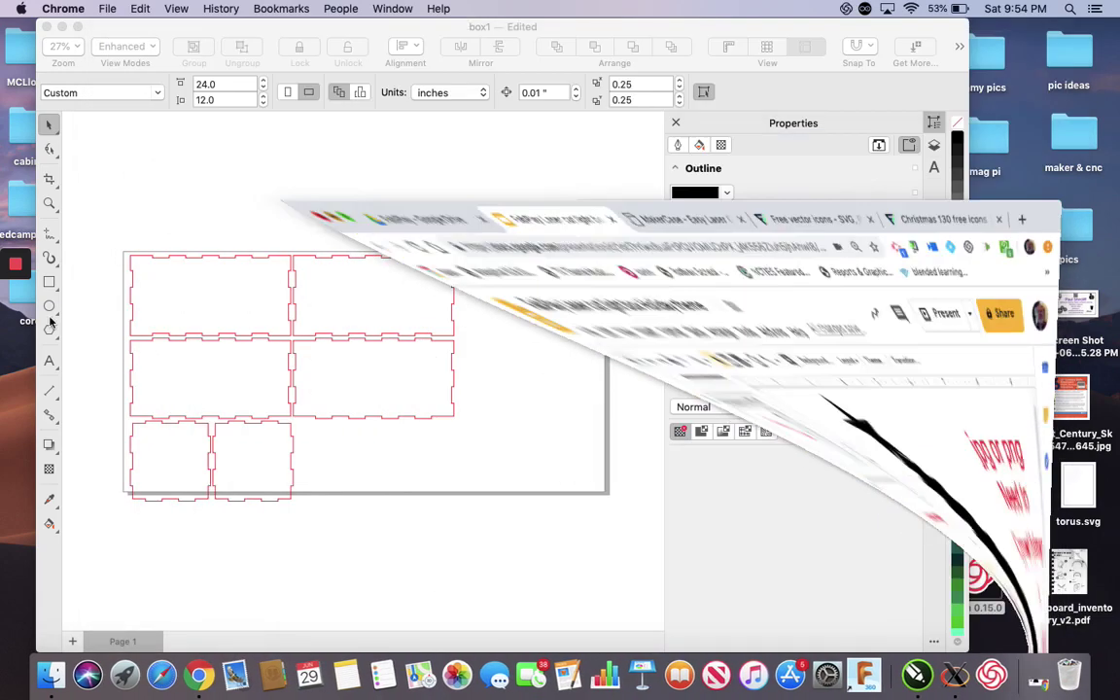
left_click(23, 433)
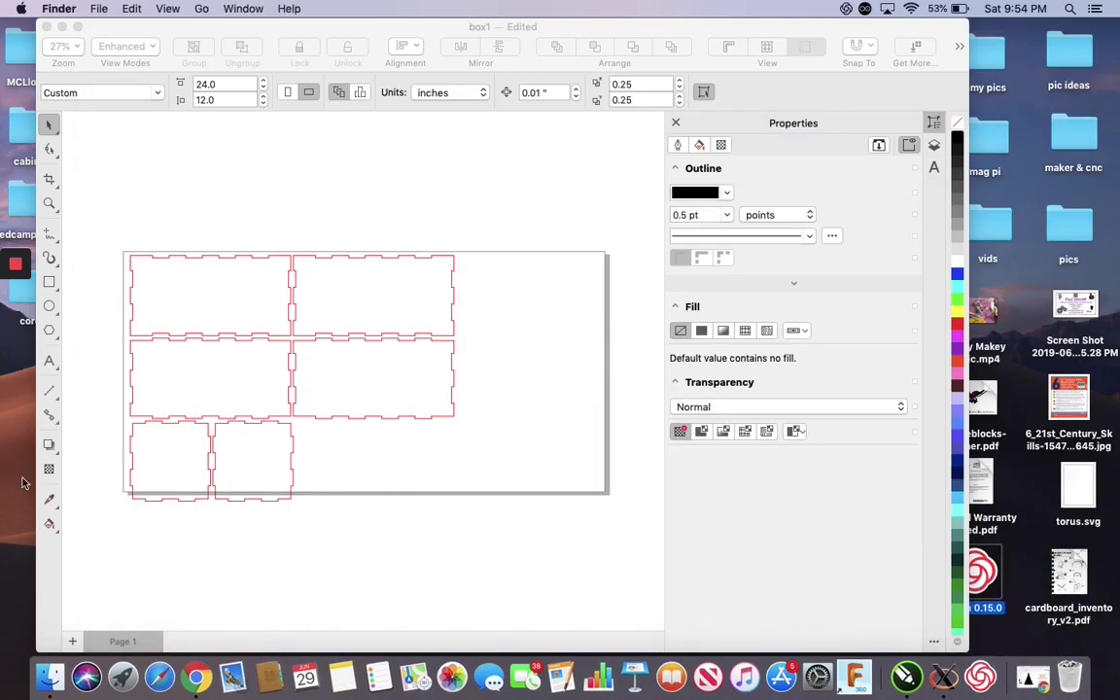
Drag tree1.png from the Downloads folder into box1, then minimise the Finder window.
left_click(200, 9)
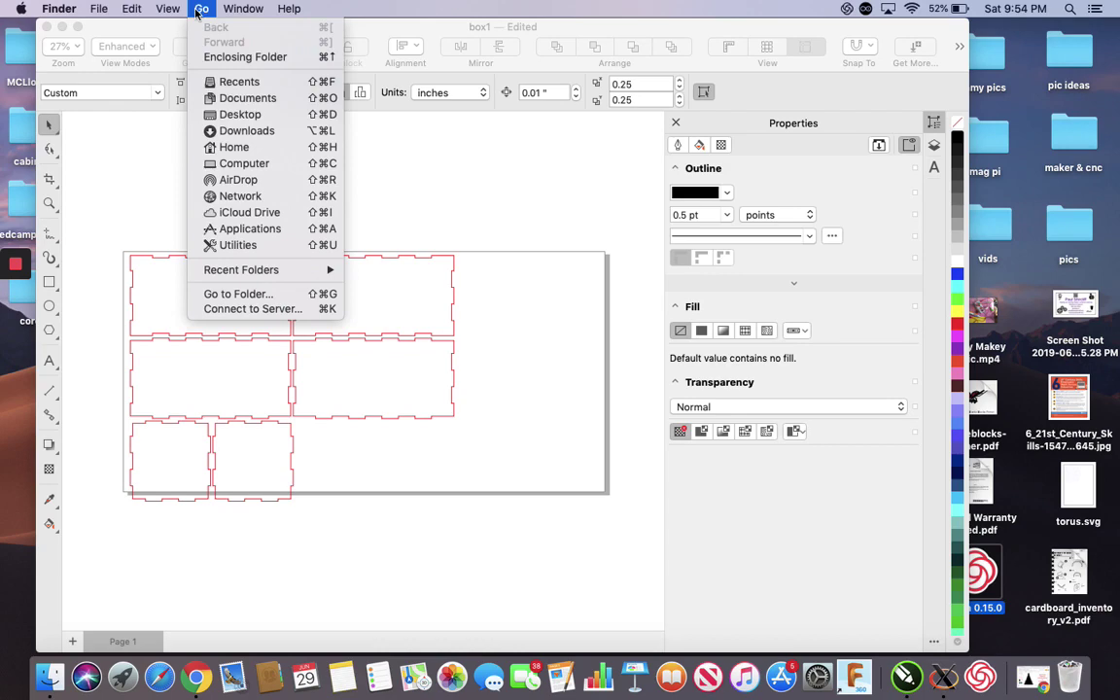
left_click(242, 134)
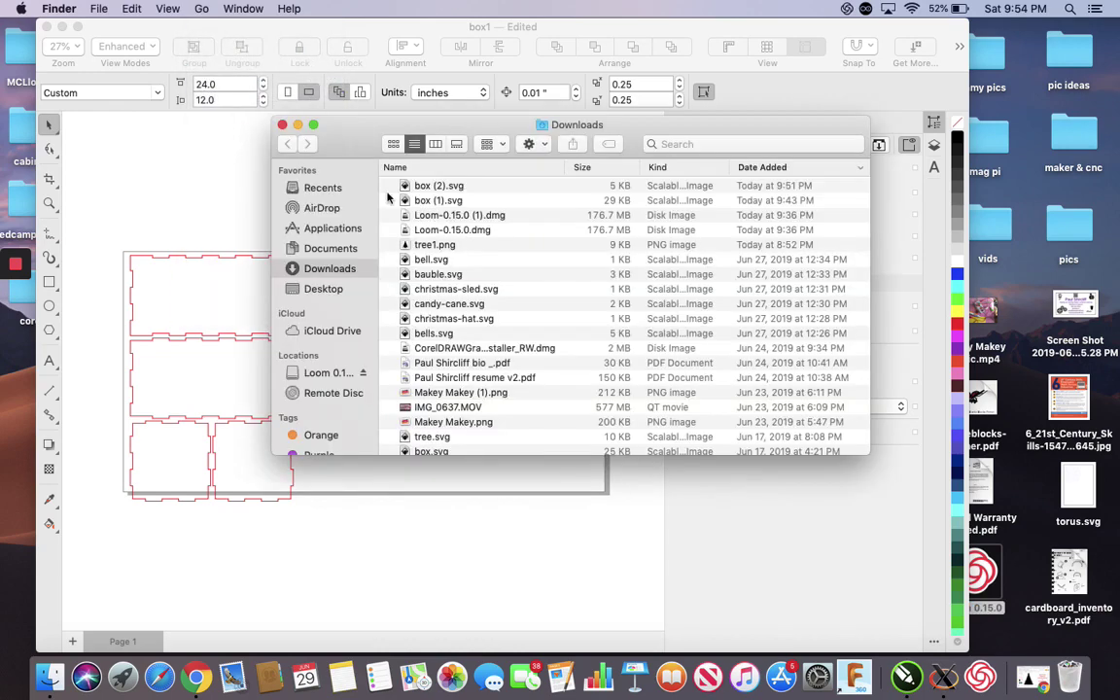
mouse_move(405, 246)
left_mouse_down()
mouse_move(265, 310)
mouse_move(207, 304)
left_mouse_up()
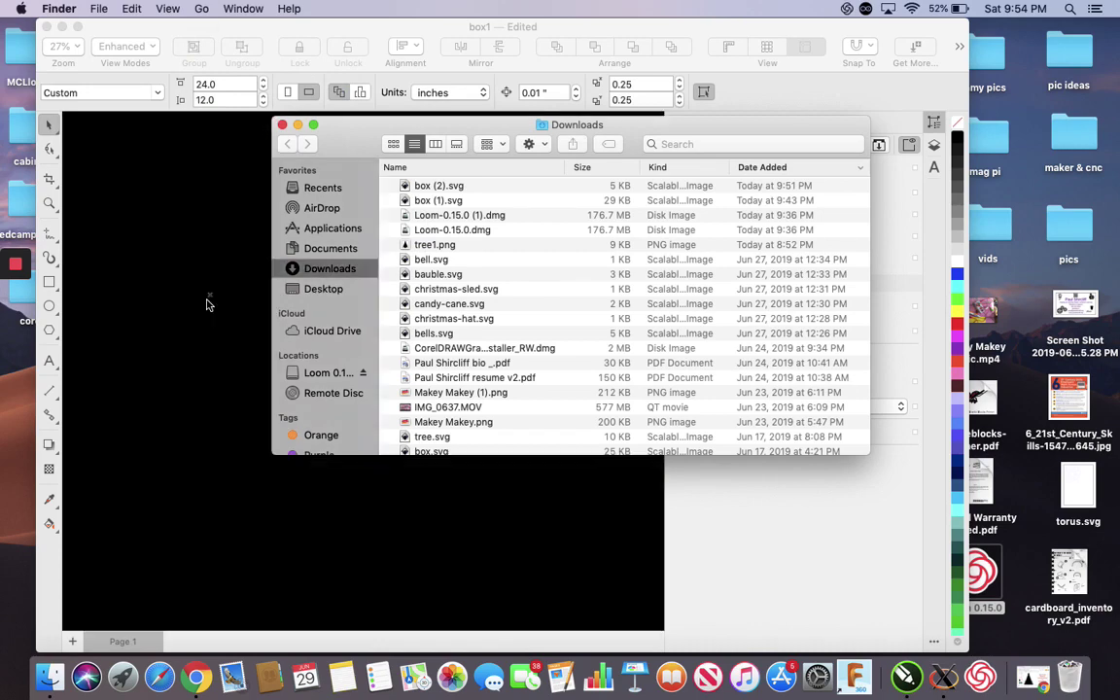
left_click(297, 125)
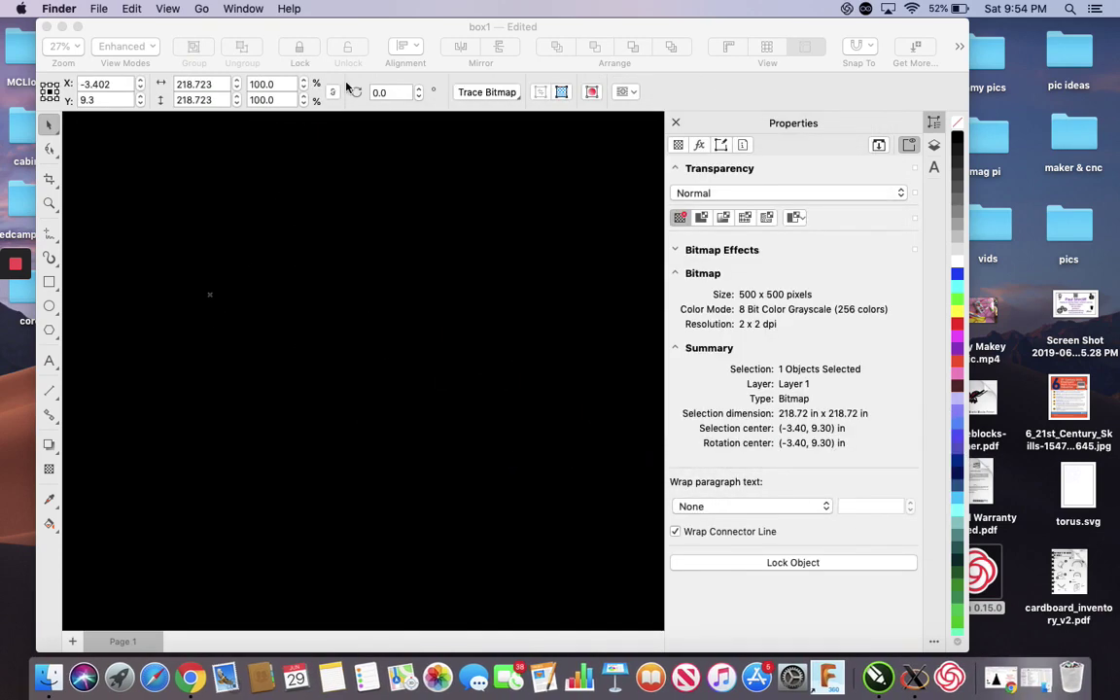
Maximise CorelDRAW and resize the tree1.png bitmap to 5 × 5 in.
left_click(77, 28)
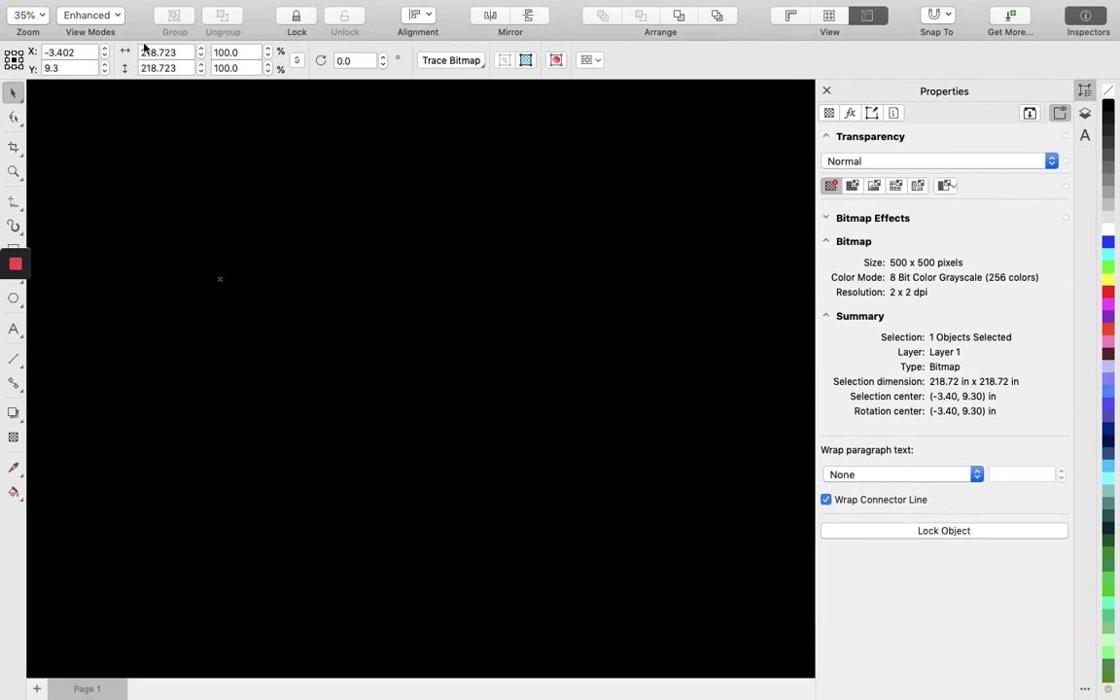
left_click(250, 53)
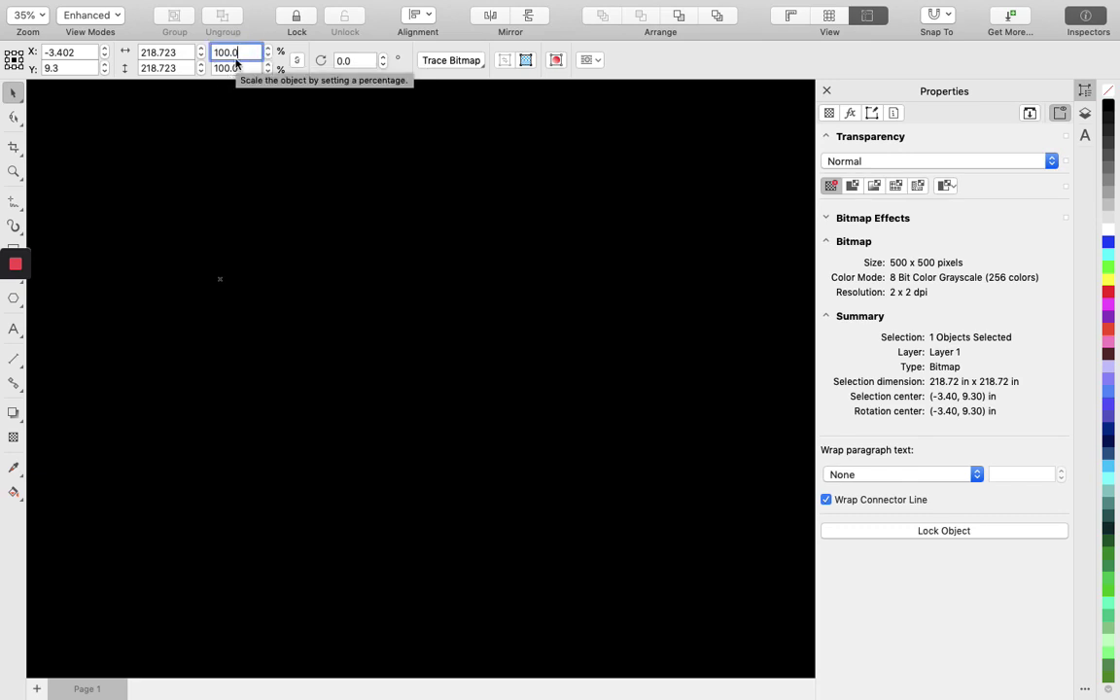
left_click(151, 52)
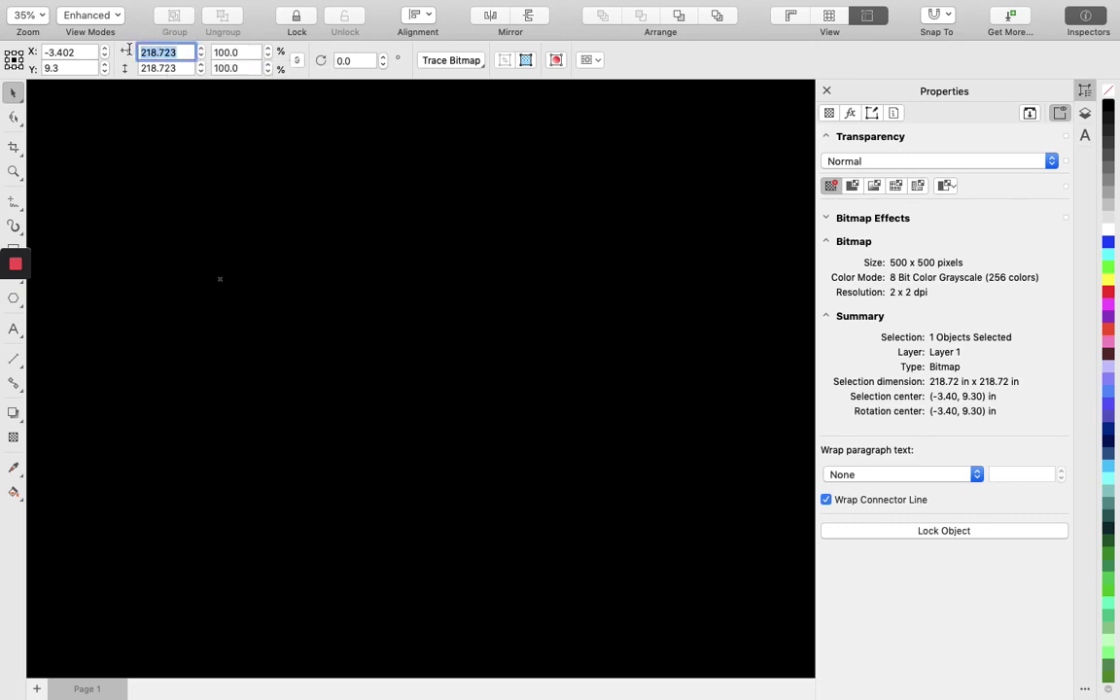
type("5")
key("Tab")
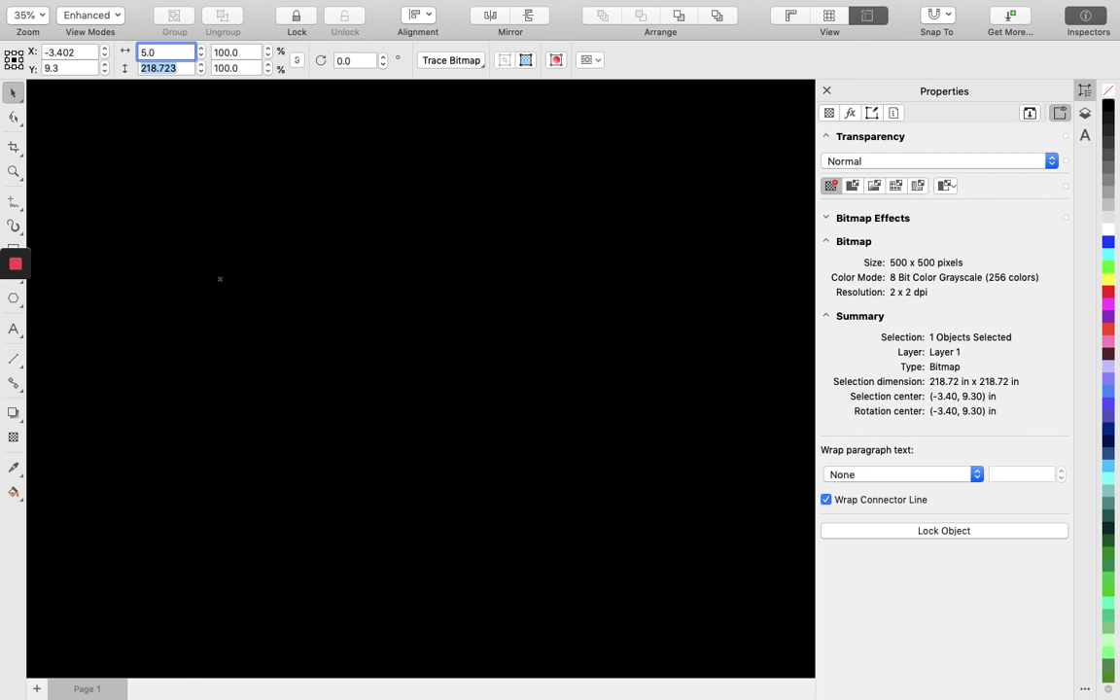
type("4")
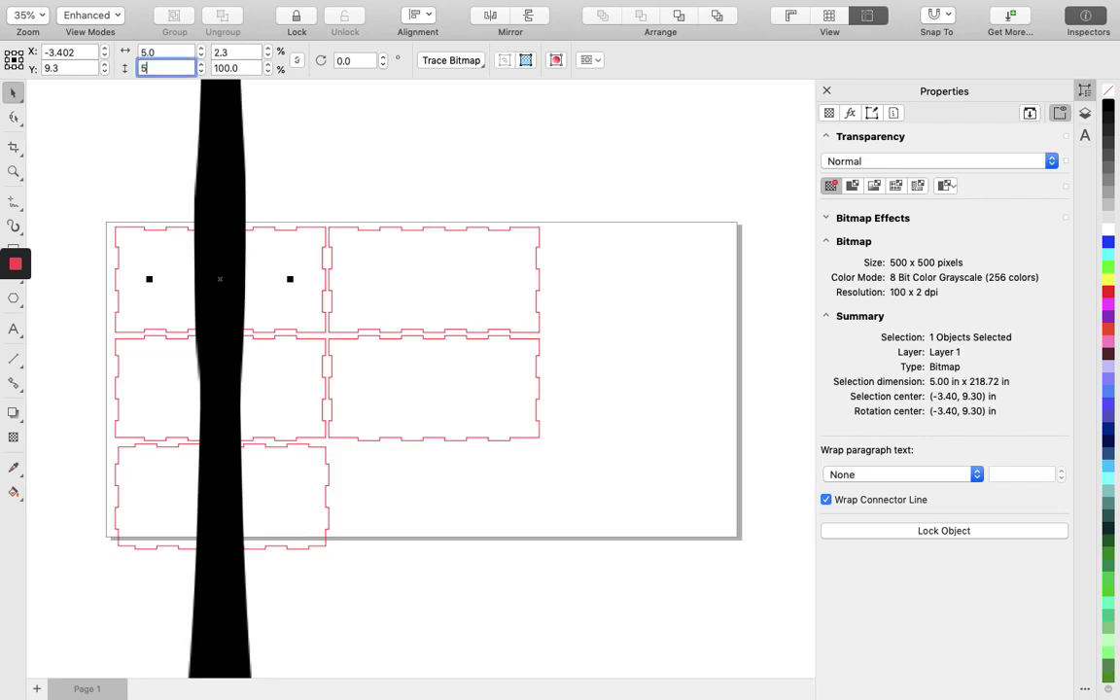
key("Return")
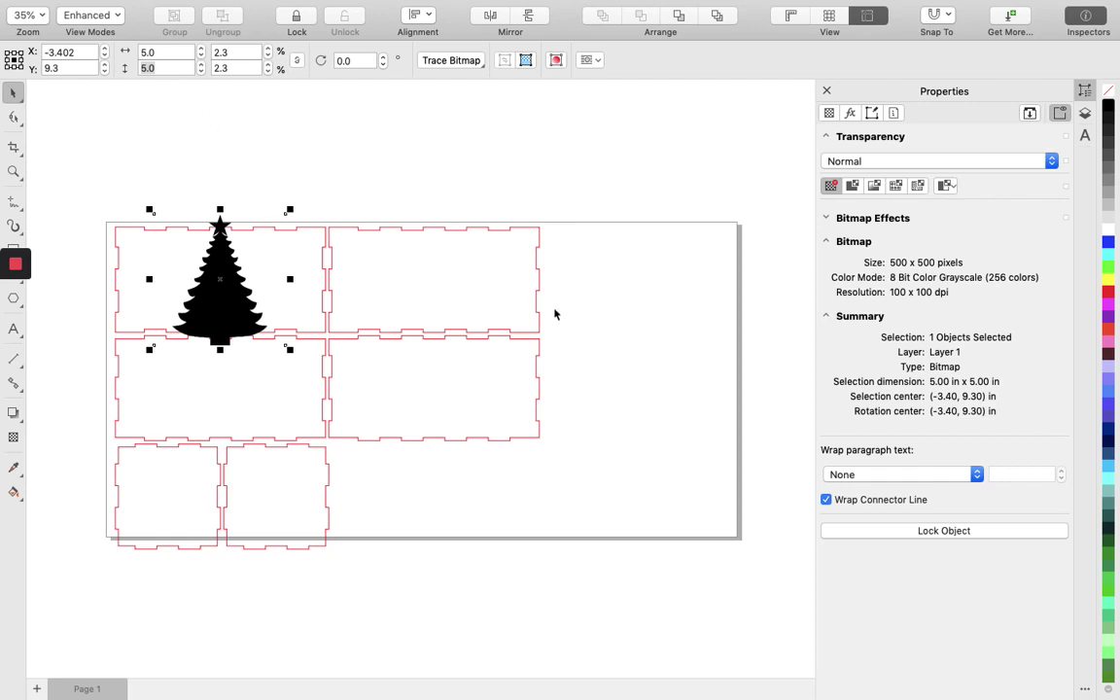
Trace the tree bitmap with Outline Trace > Clipart into a vector tree curve.
left_click(591, 316)
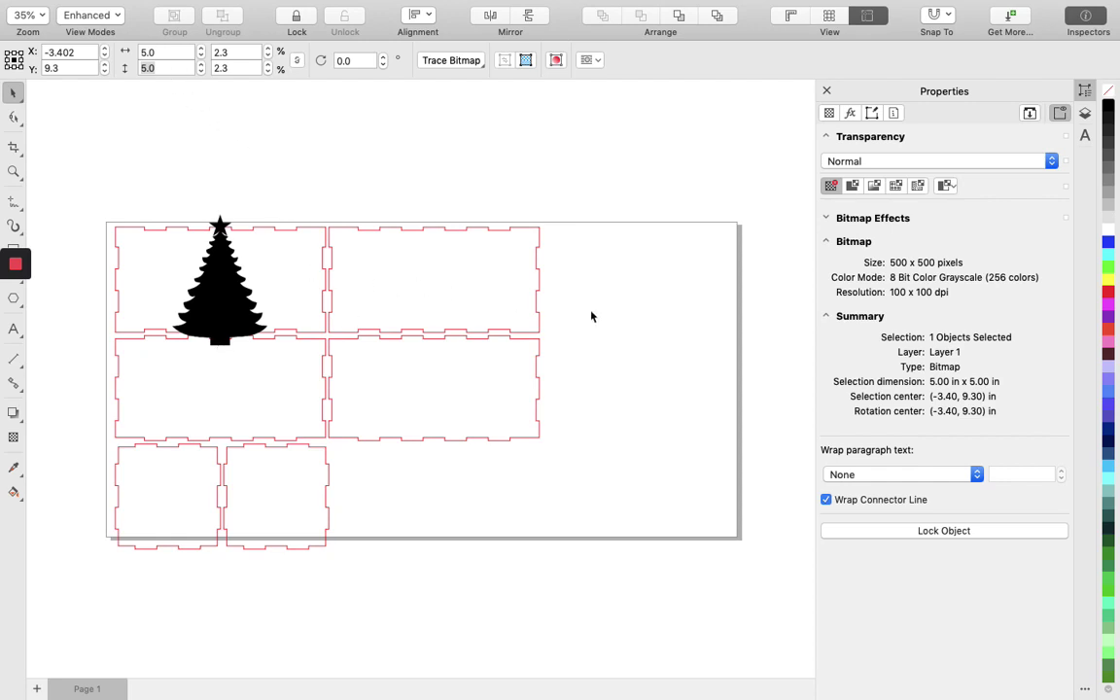
left_click(223, 295)
left_click(477, 61)
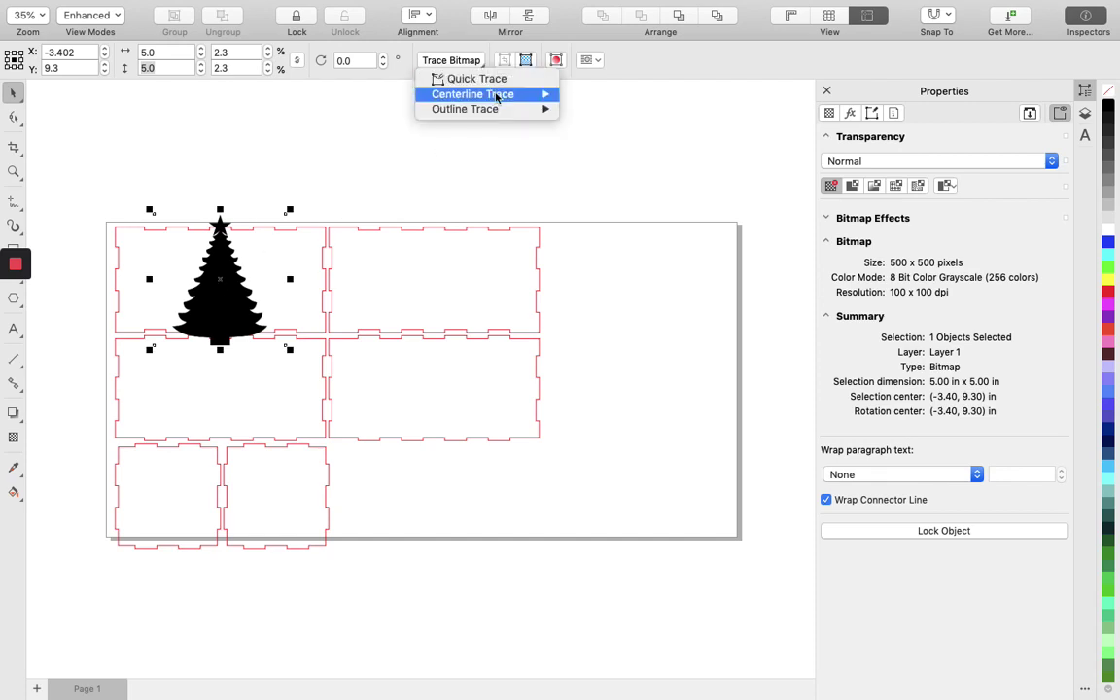
mouse_move(491, 115)
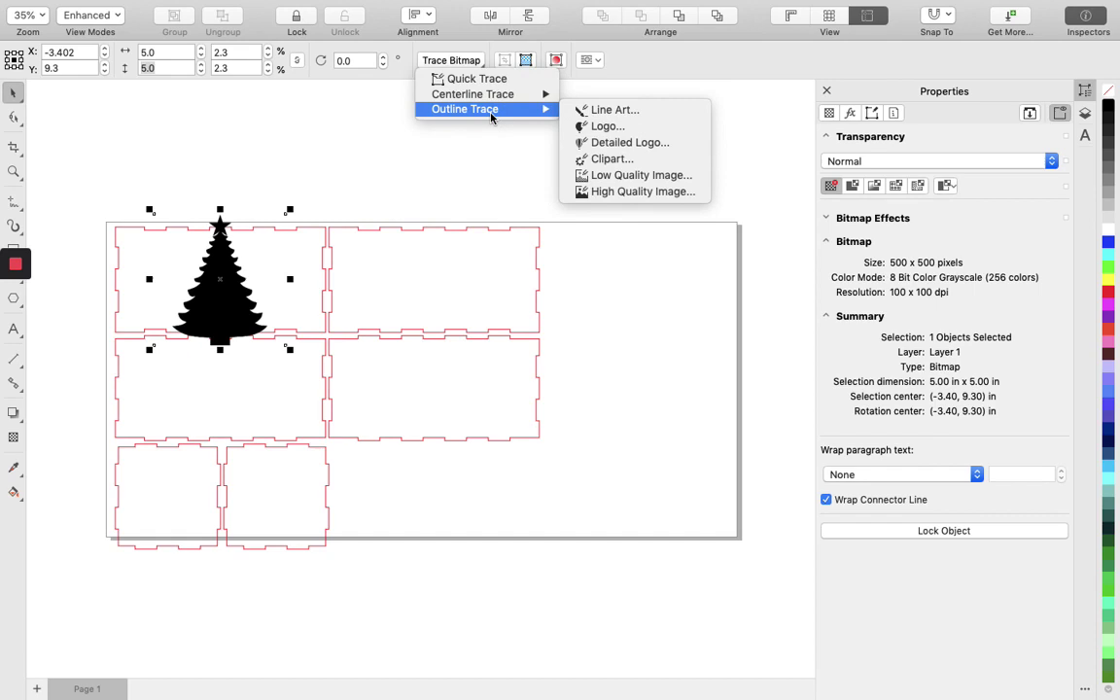
left_click(610, 161)
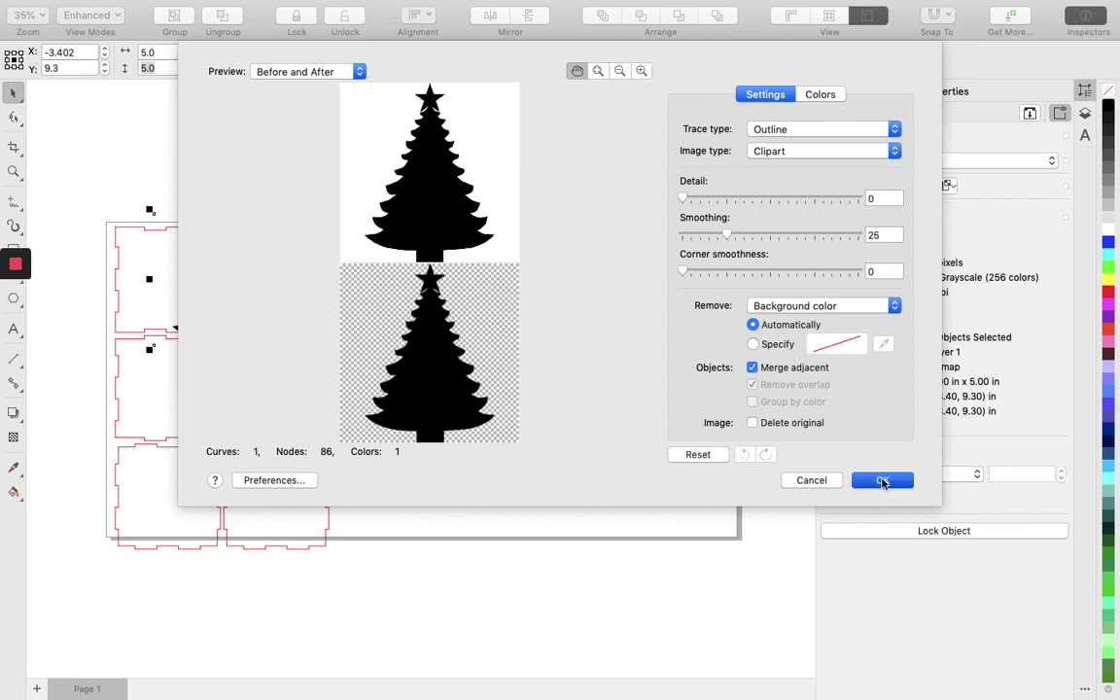
left_click(882, 480)
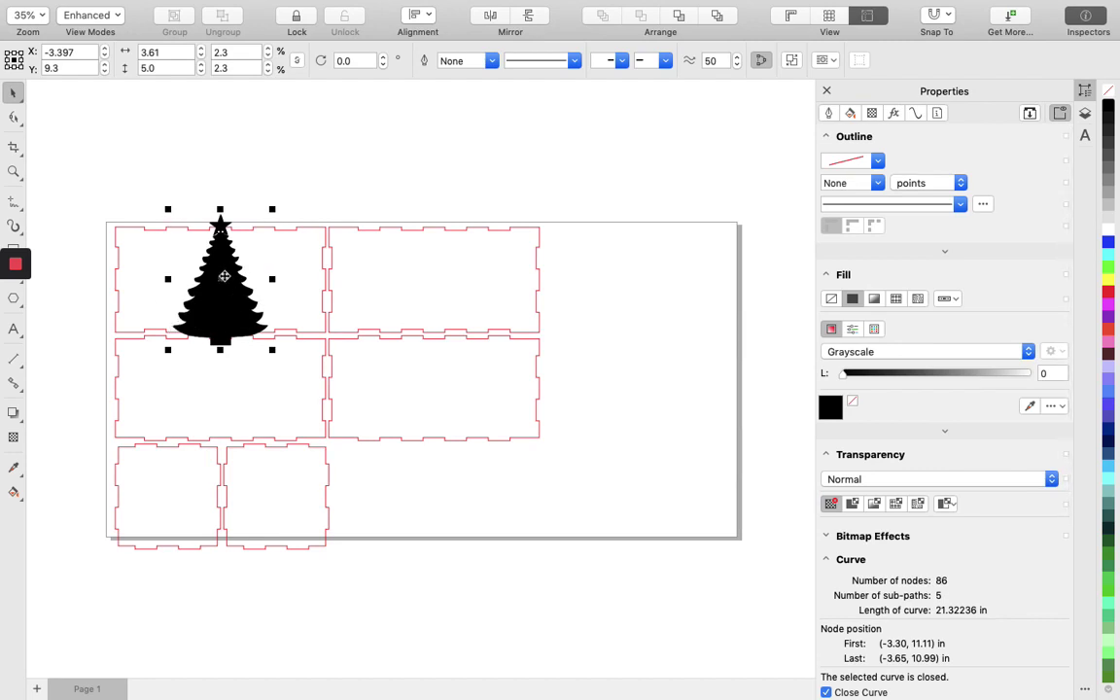
Move the traced tree into the second top panel and delete the original tree bitmap.
left_click_drag(219, 280, 385, 282)
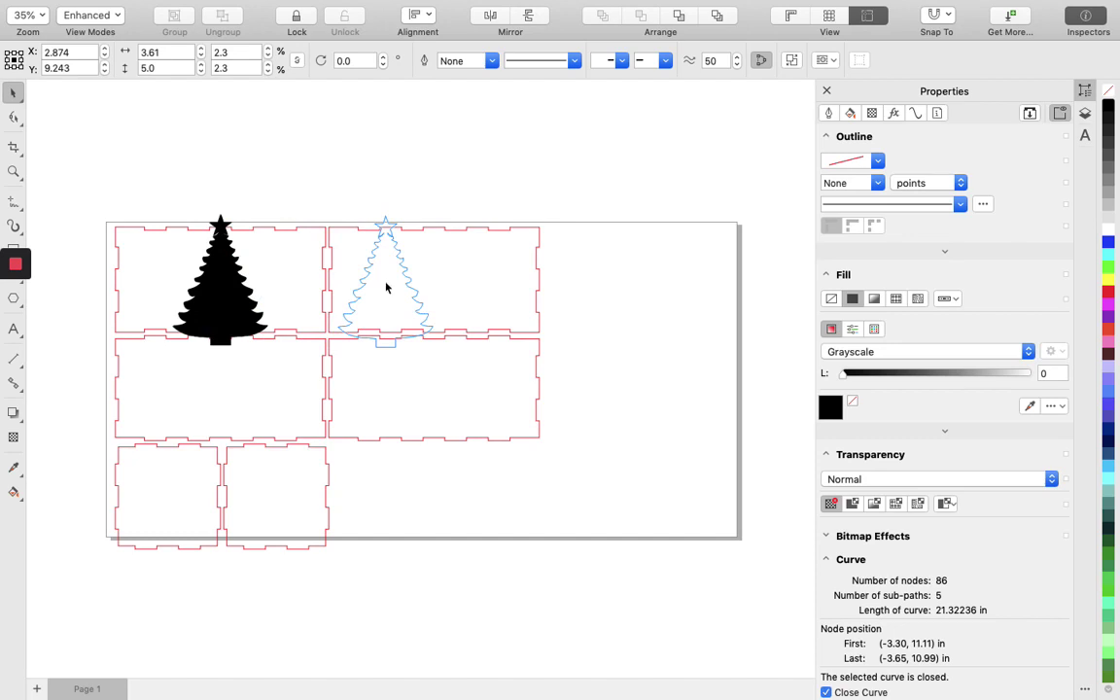
left_click_drag(385, 288, 384, 289)
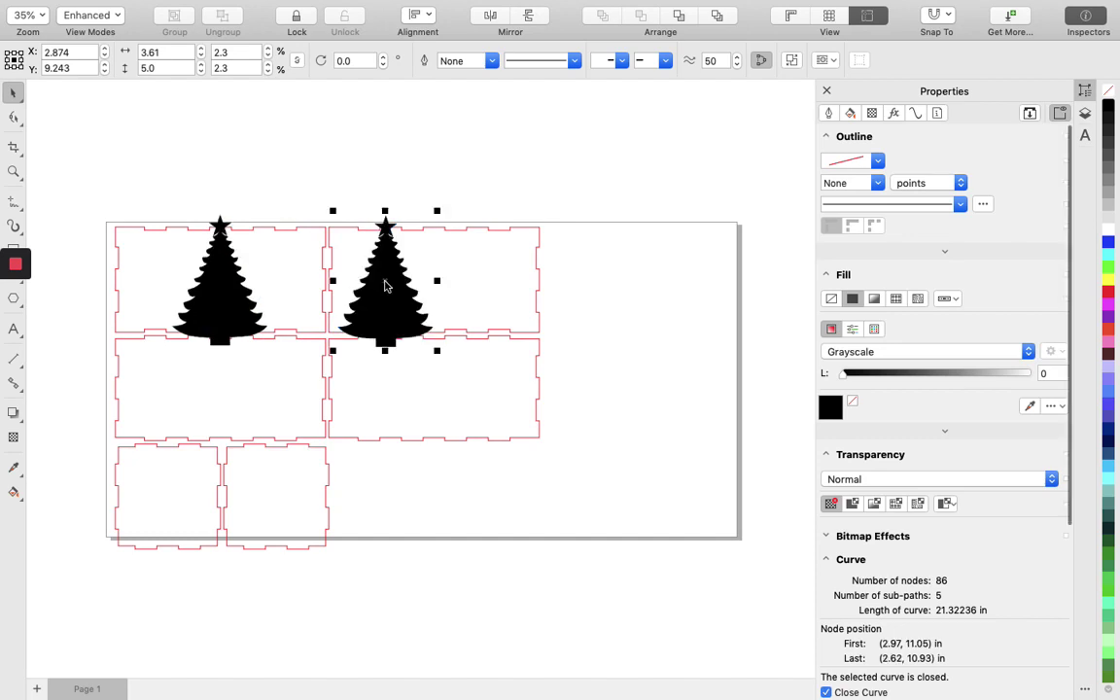
left_click(224, 292)
left_click(120, 347)
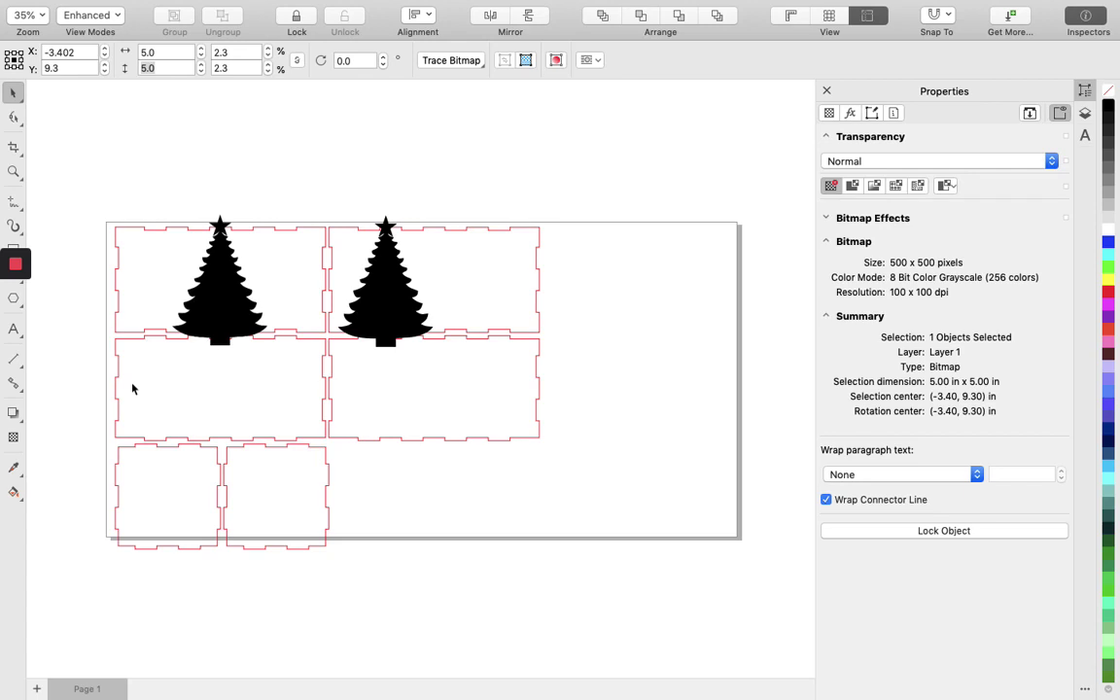
left_click(214, 292)
left_click_drag(225, 288, 215, 306)
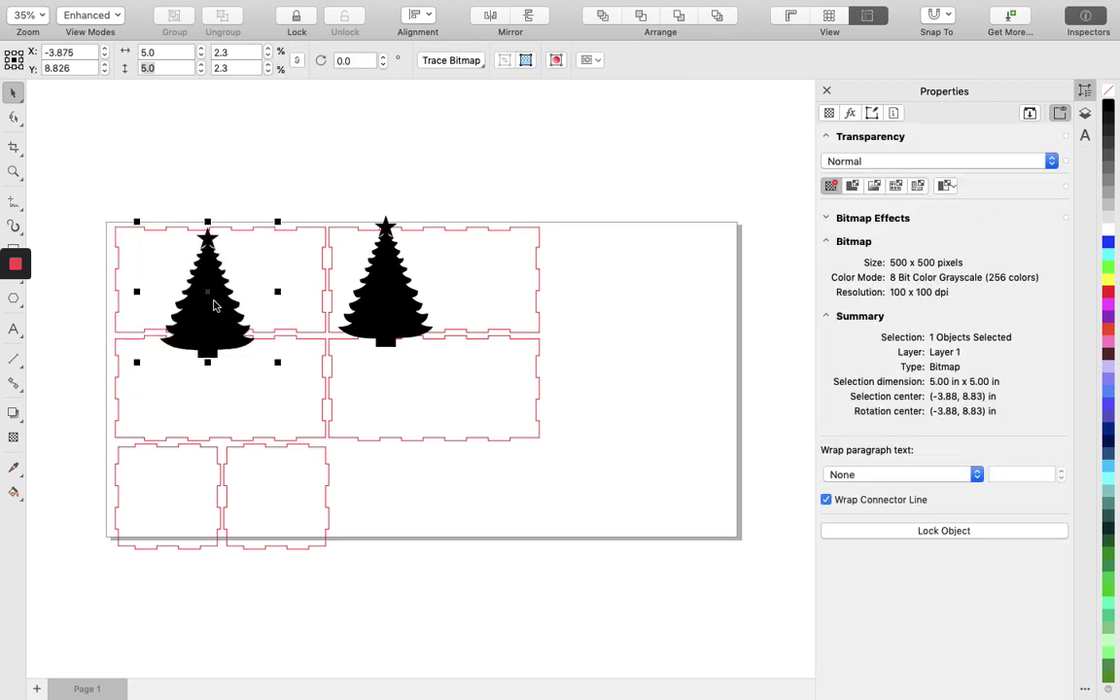
key("Delete")
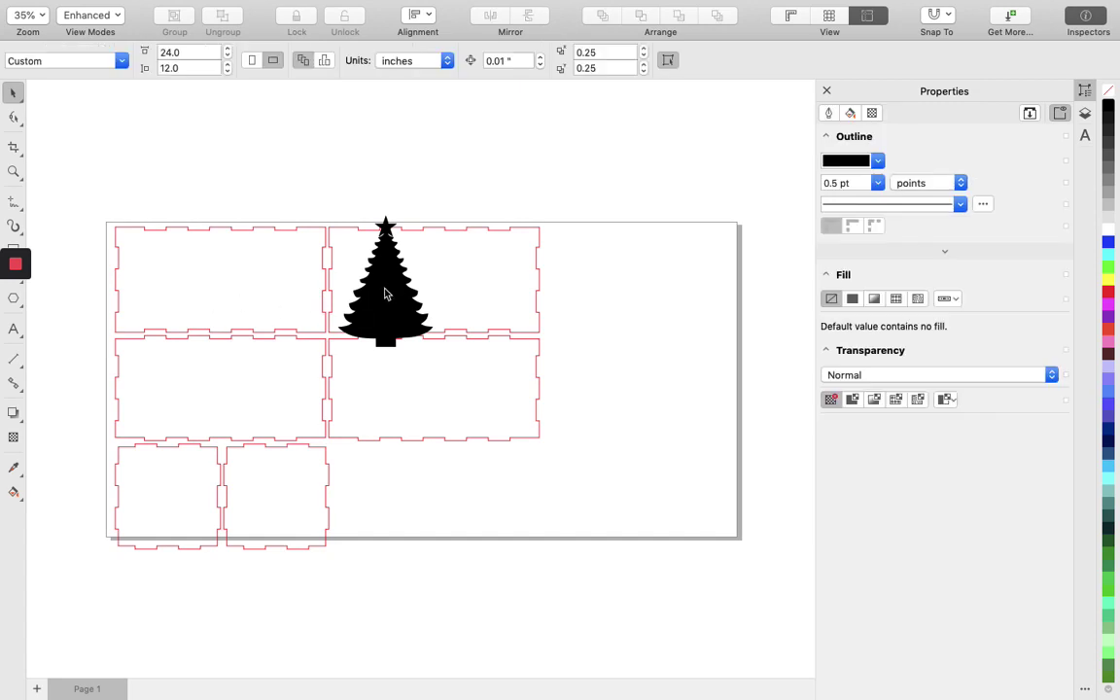
Remove the traced tree's fill and give it a Hairline outline.
left_click(385, 294)
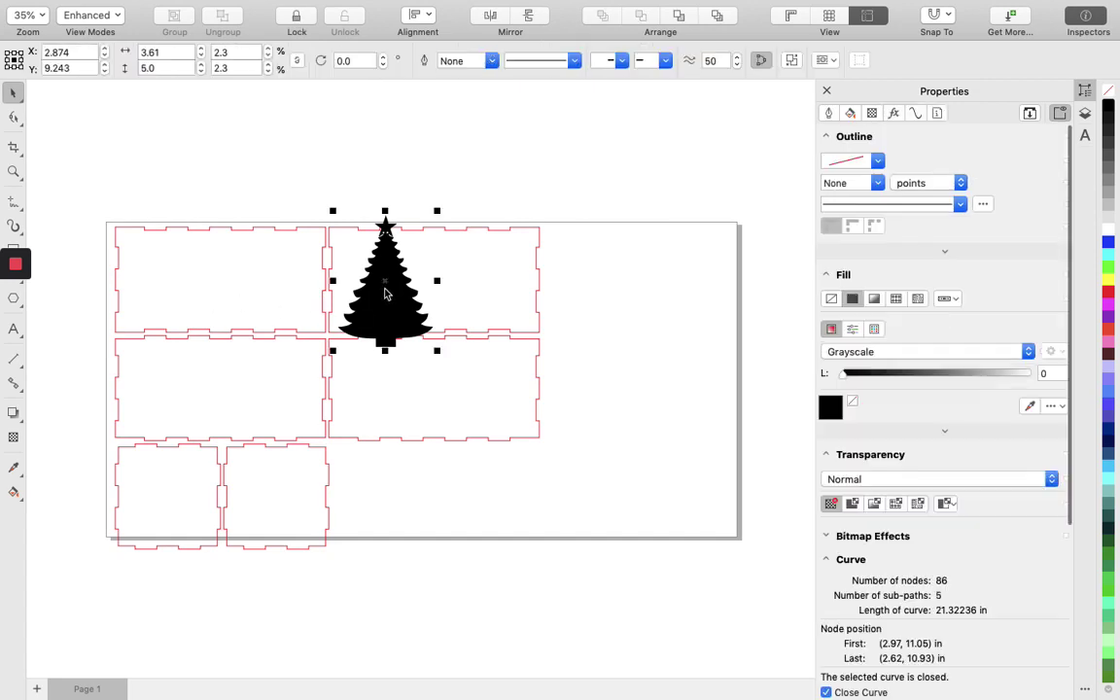
left_click(831, 299)
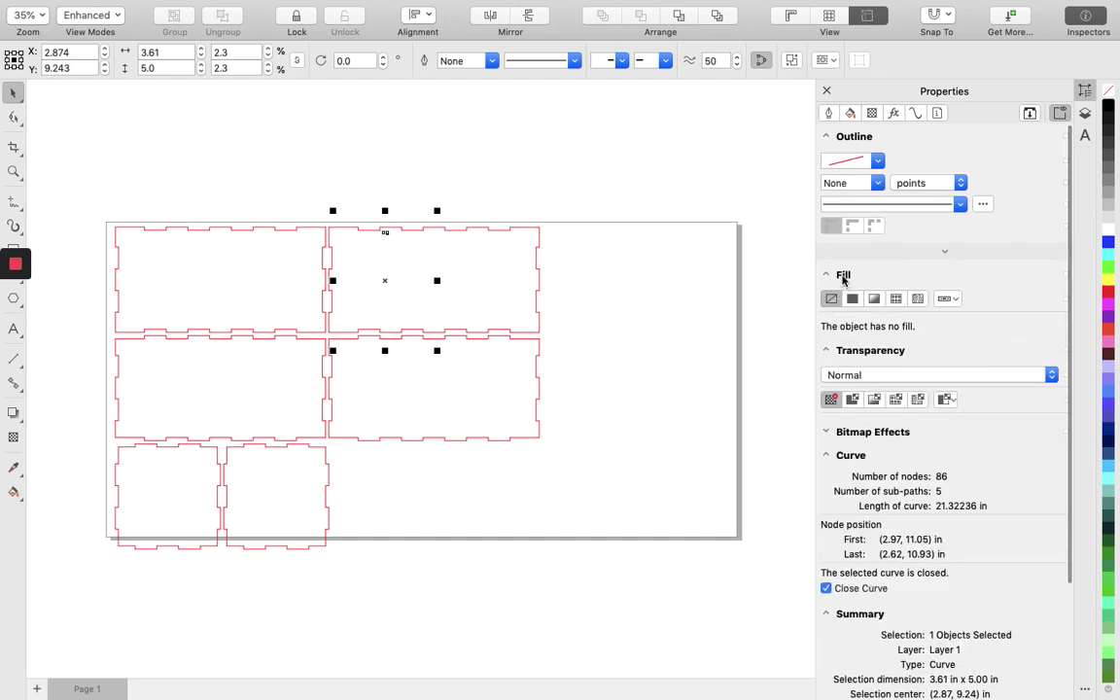
left_click(879, 183)
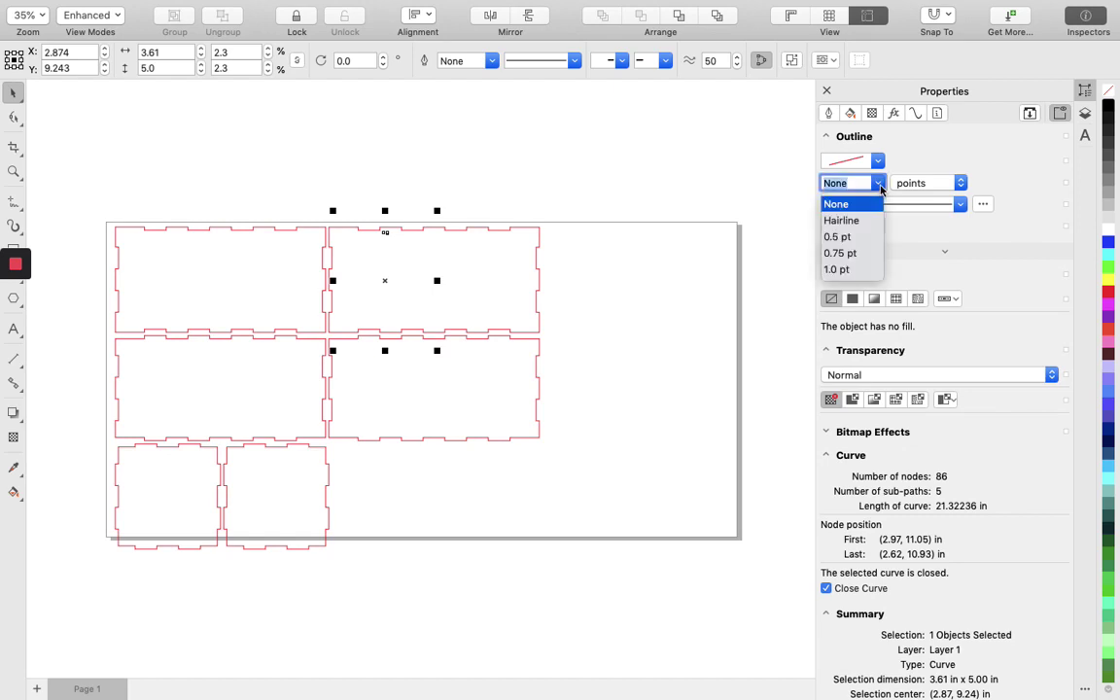
left_click(848, 223)
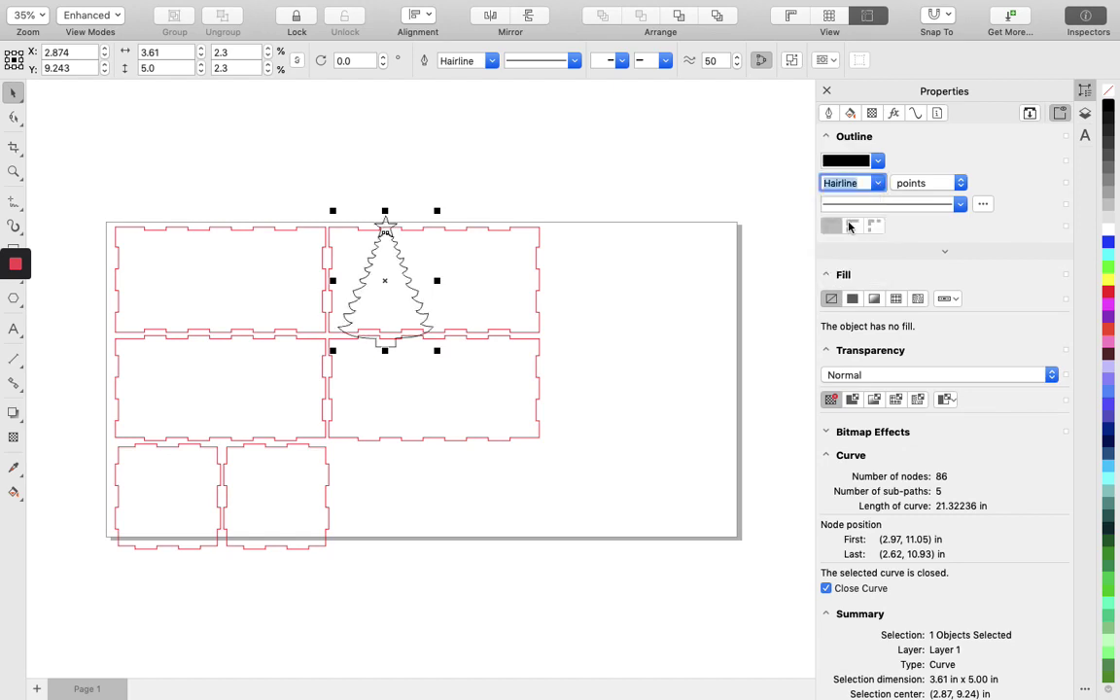
Set the tree's outline colour to pure red, RGB 255,0,0.
left_click(877, 162)
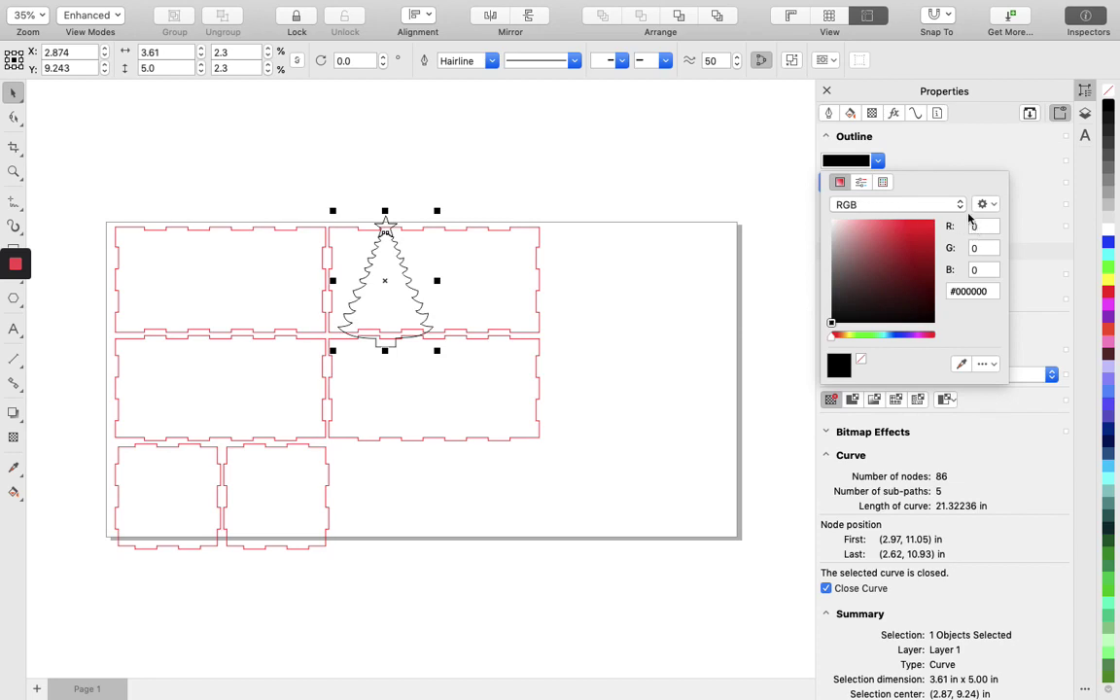
left_click(871, 202)
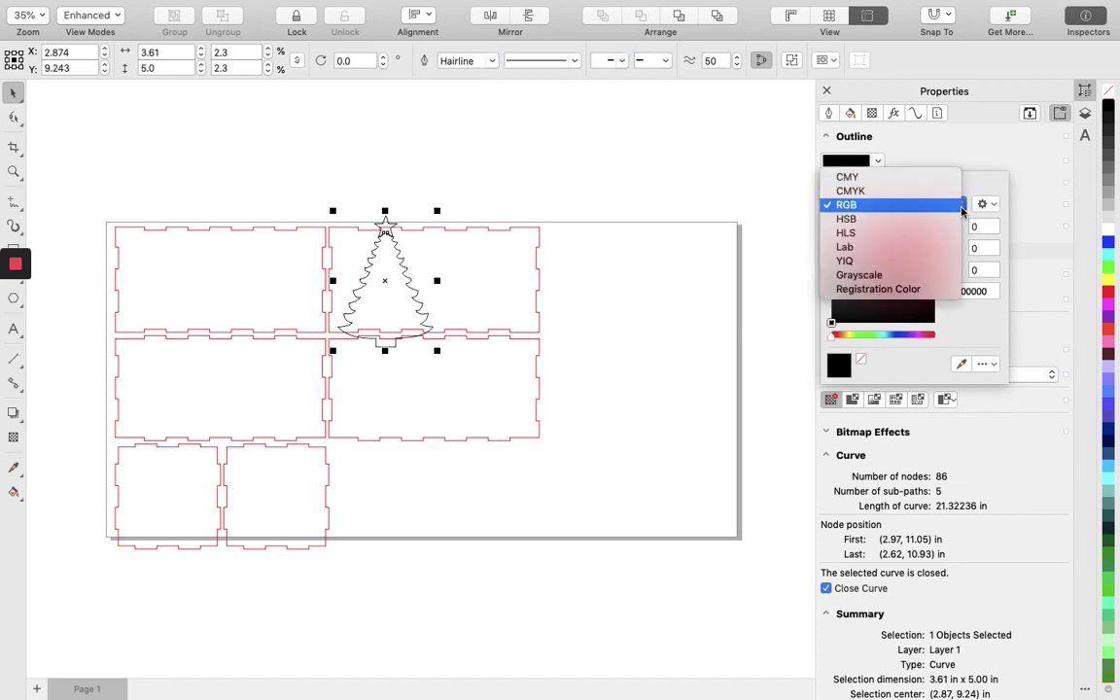
left_click(850, 207)
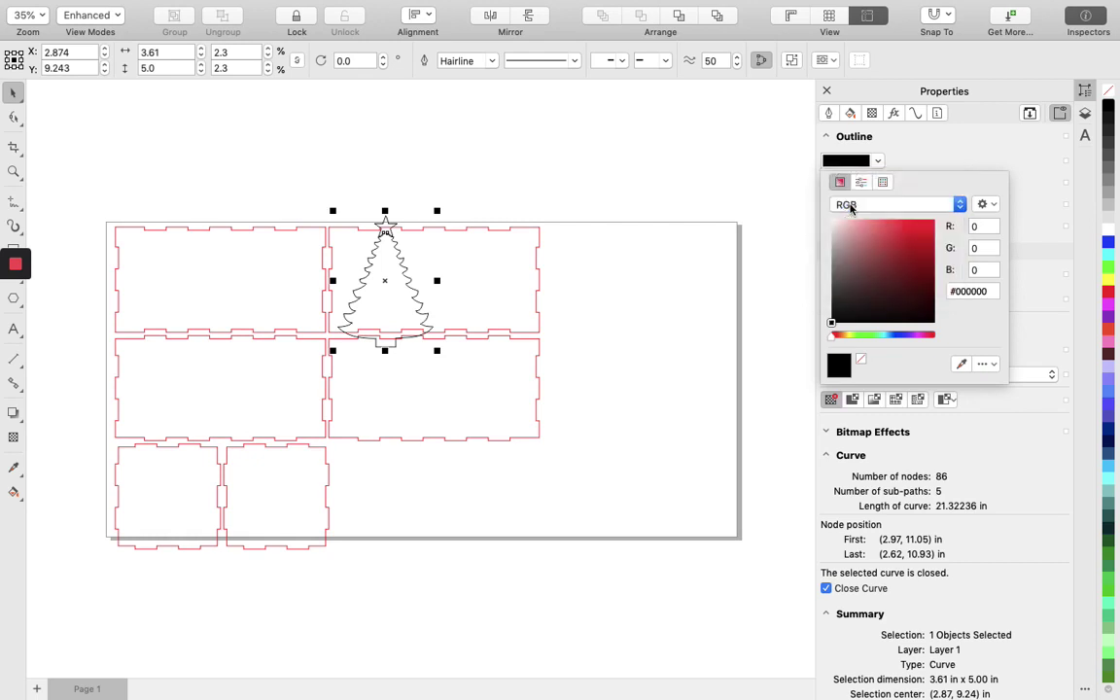
left_click(980, 227)
key("Return")
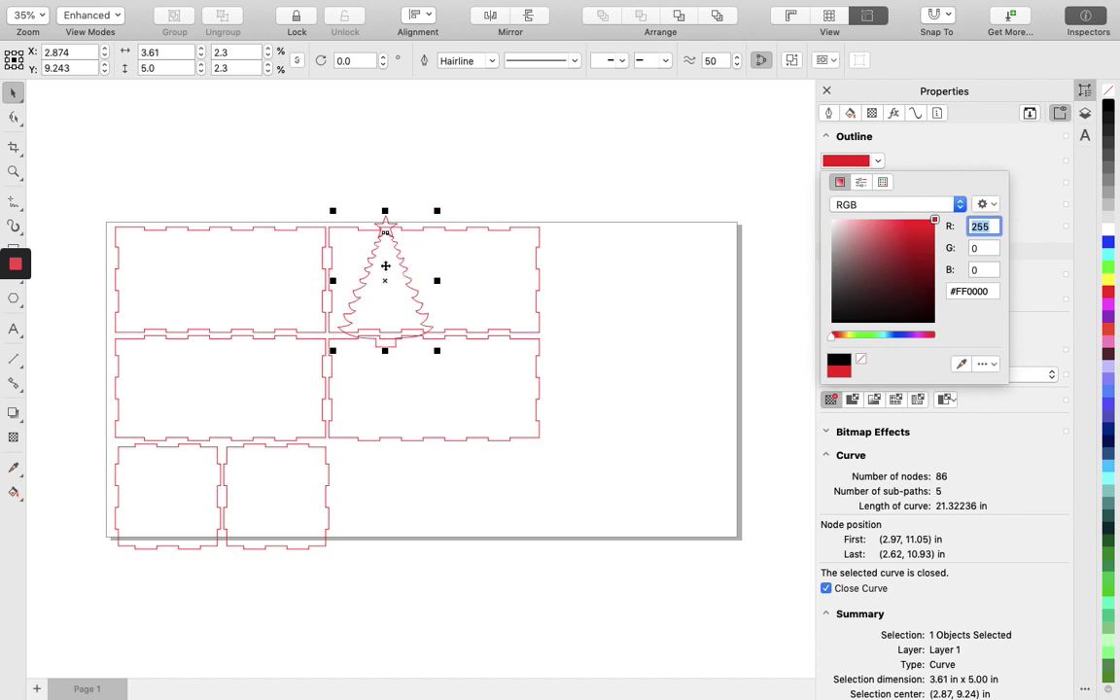
left_click(385, 266)
Rotate the red tree about 86 degrees so it lies on its side.
left_click(387, 253)
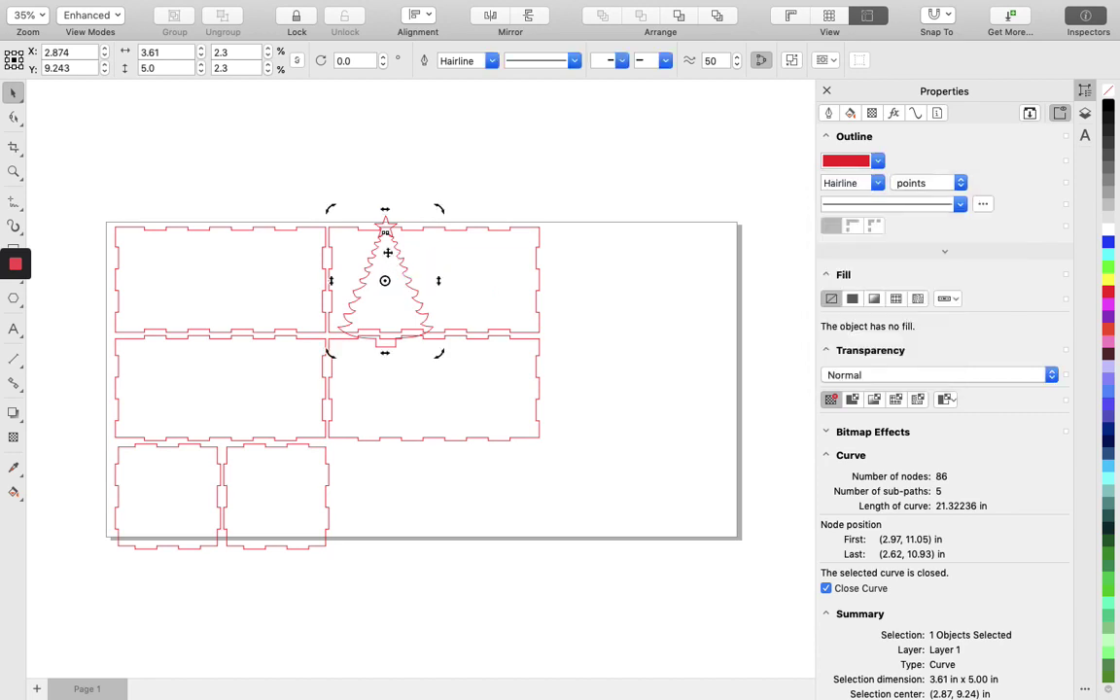
left_click_drag(331, 206, 275, 350)
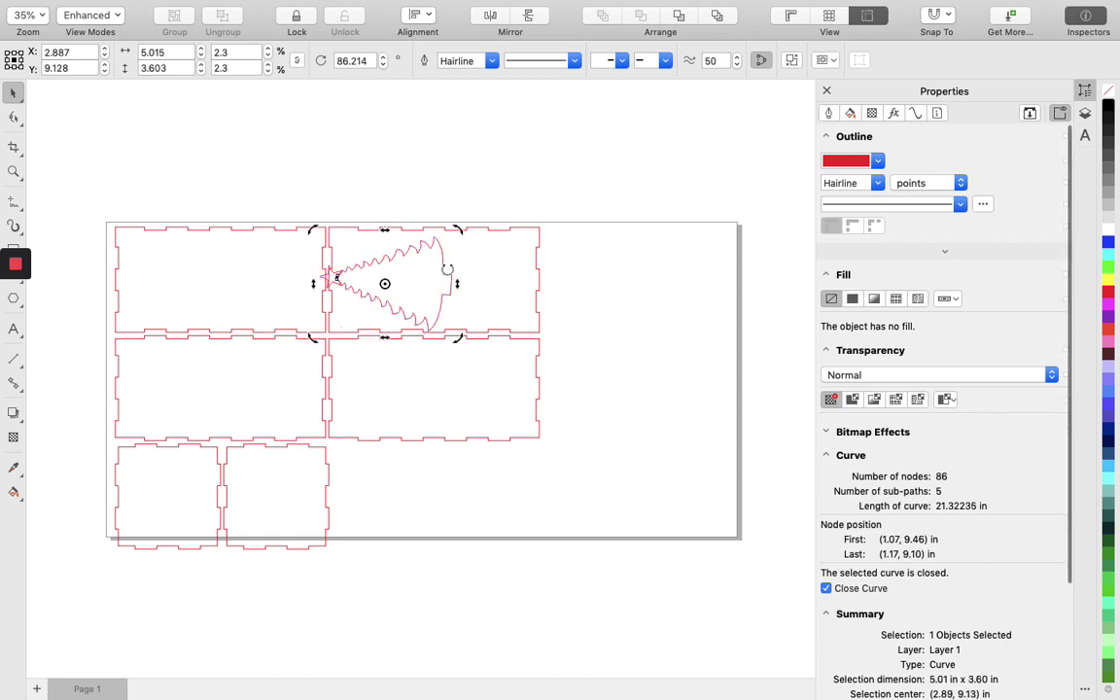
left_click(523, 260)
Move the rotated tree left into the top-left box panel.
left_click(410, 289)
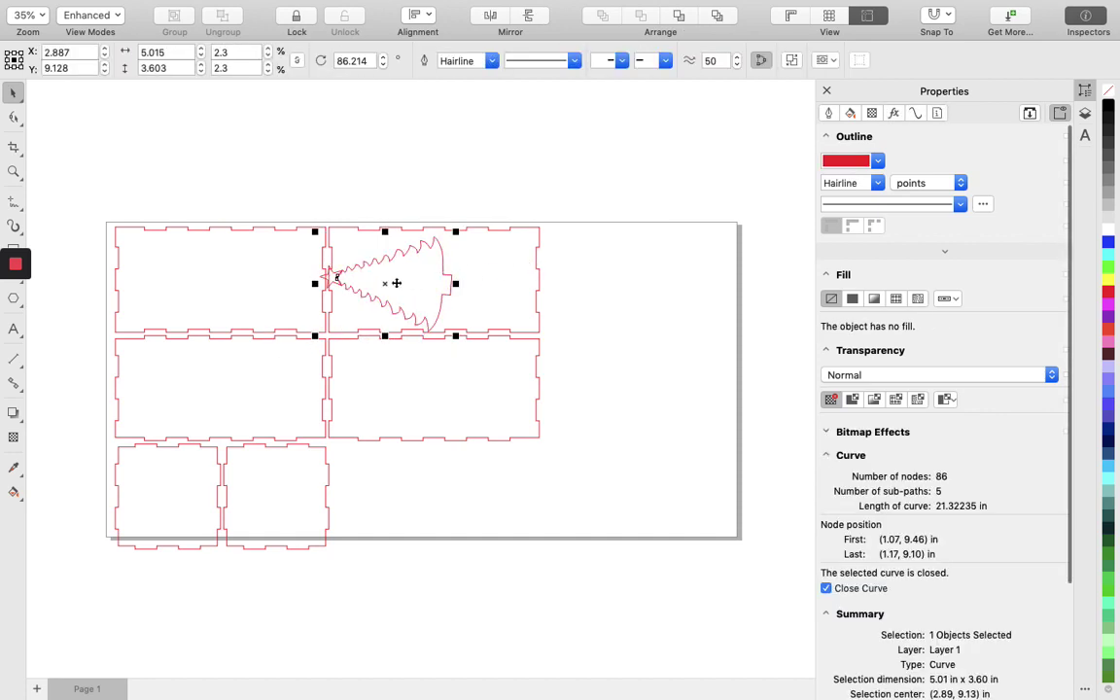
left_click_drag(394, 281, 216, 284)
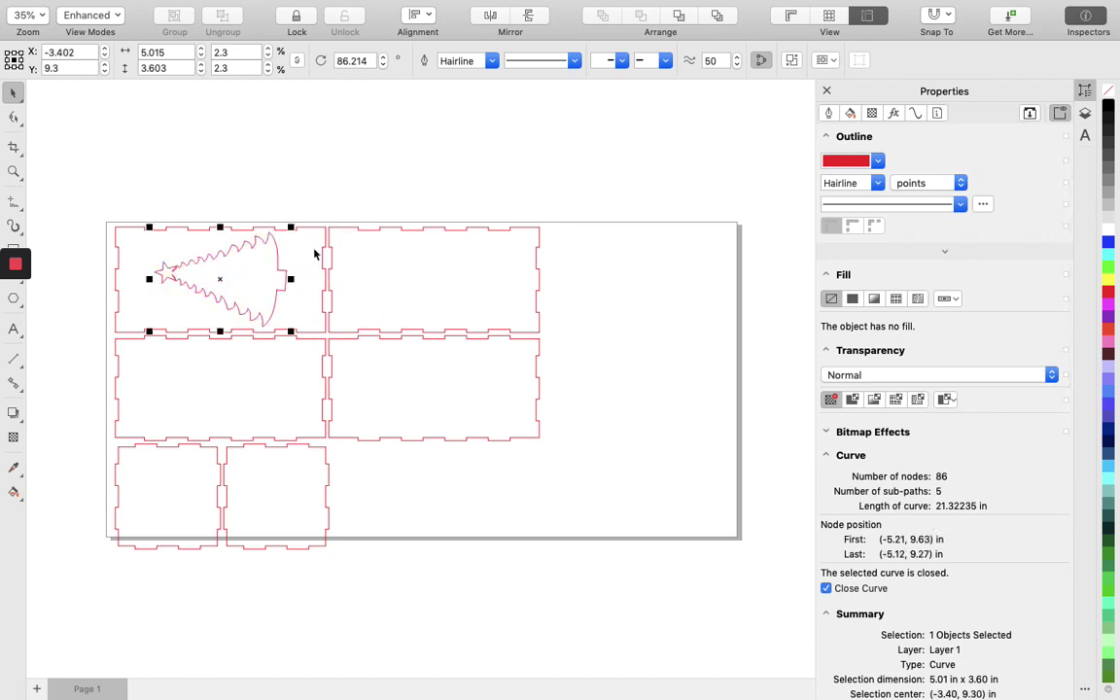
left_click(433, 284)
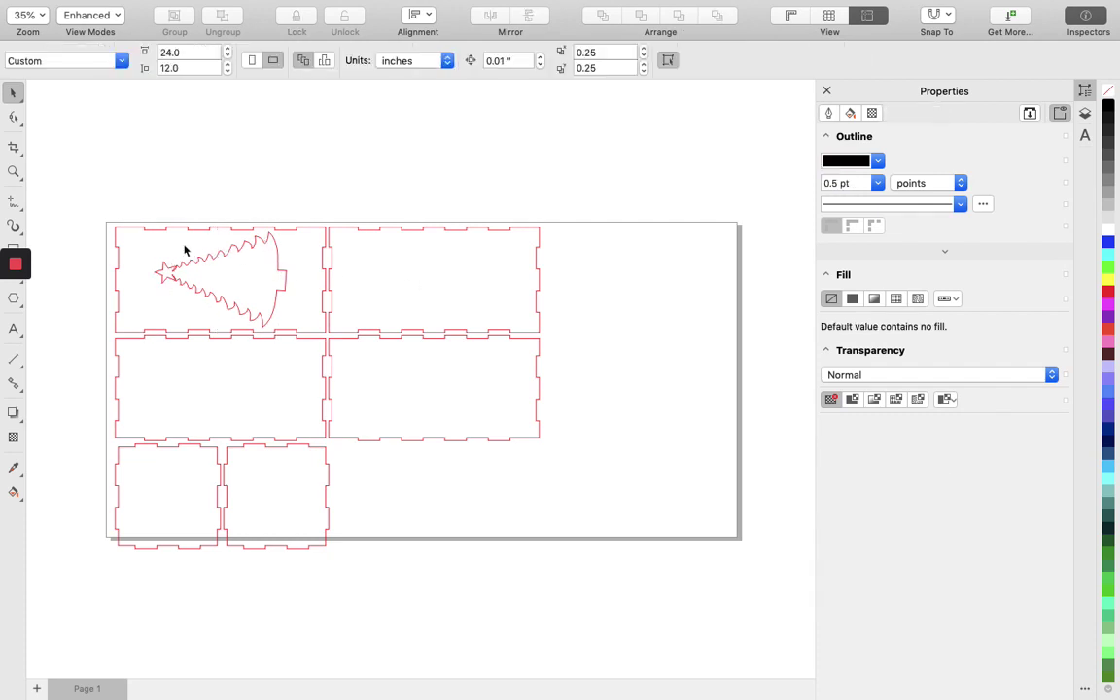
mouse_move(111, 5)
mouse_move(71, 4)
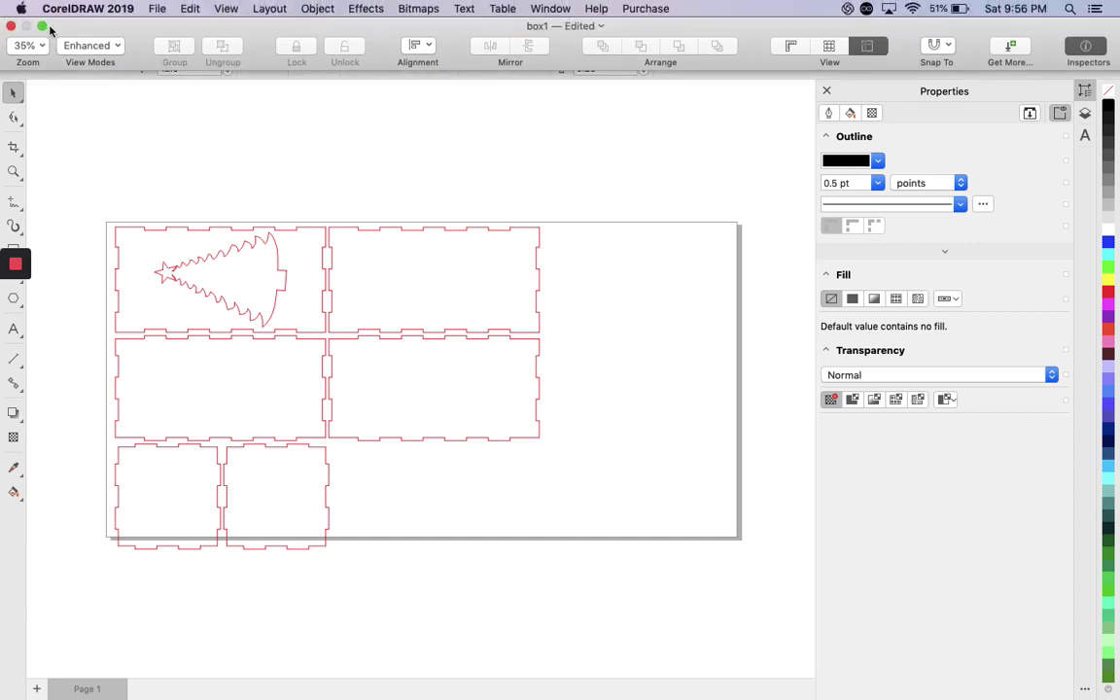
Exit full screen and drag christmas-sled.svg from Downloads into the middle-left panel.
left_click(41, 27)
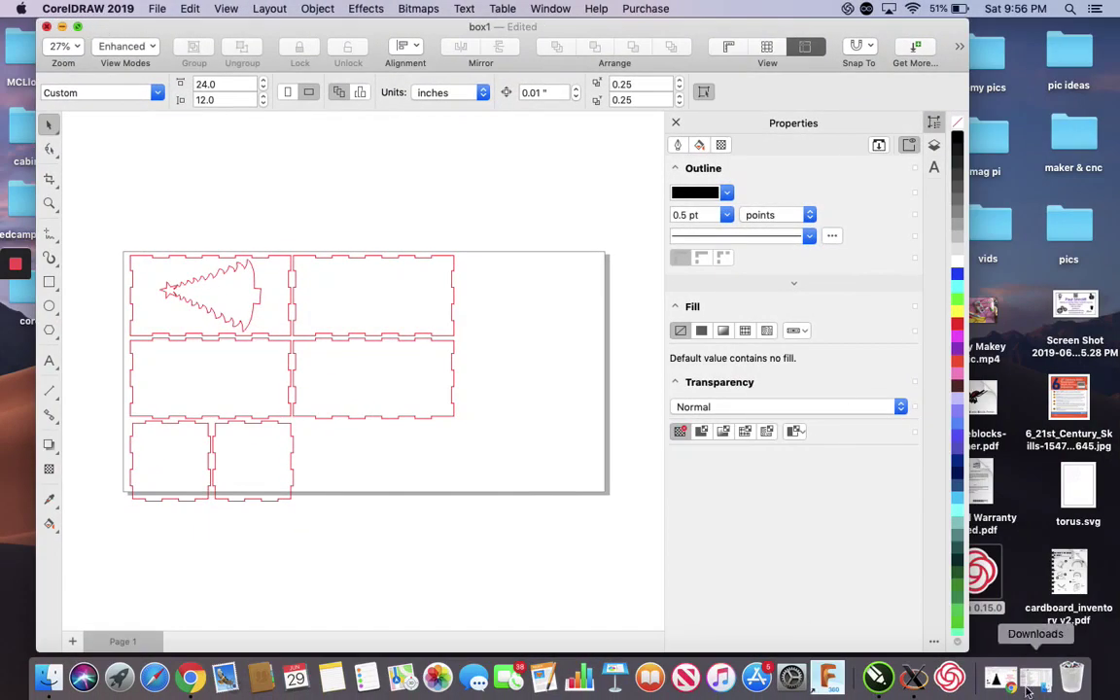
left_click(999, 678)
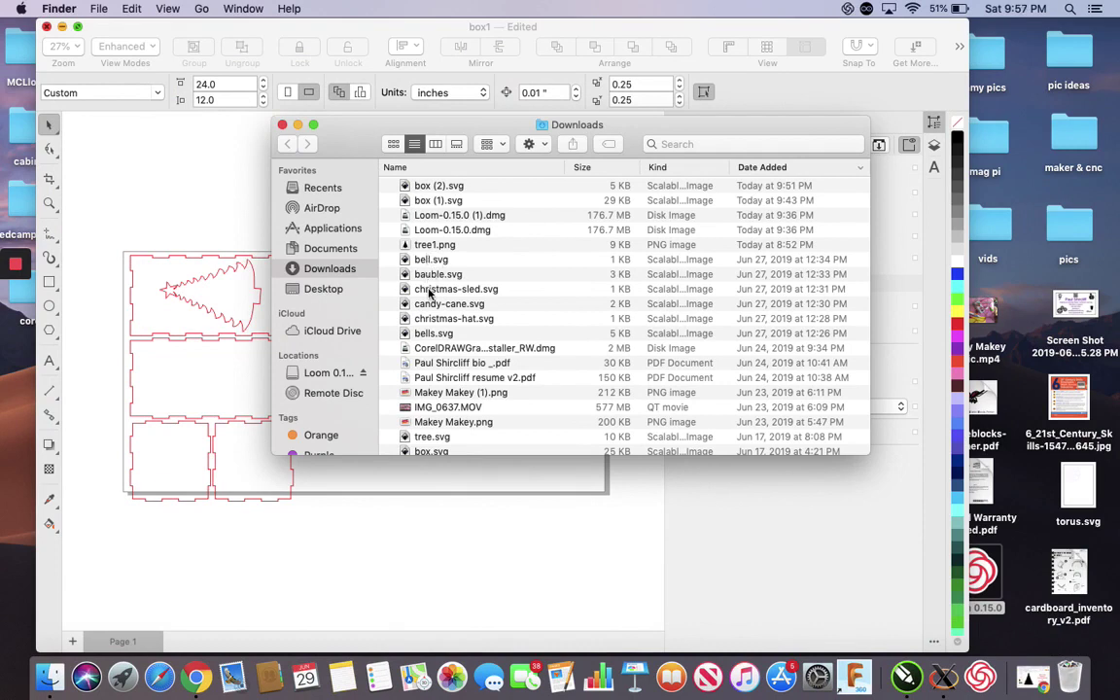
left_click_drag(428, 291, 209, 377)
left_click(298, 127)
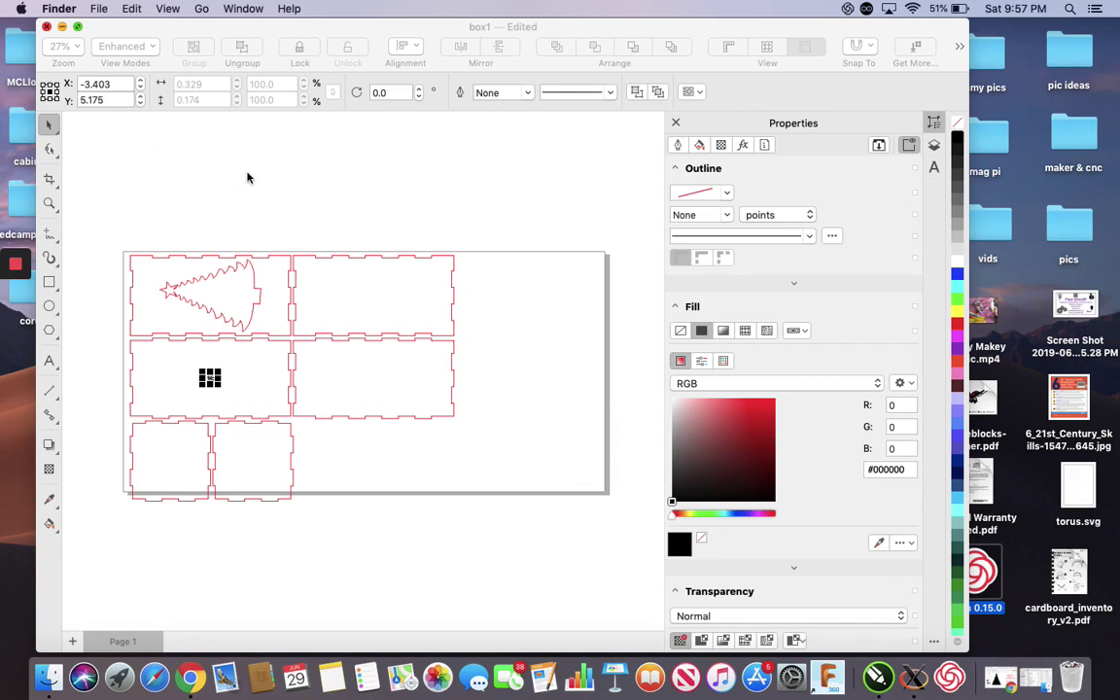
Scale the sled up to about 4.4 × 2.32 in, with the view zoomed to 50%.
left_click(218, 387)
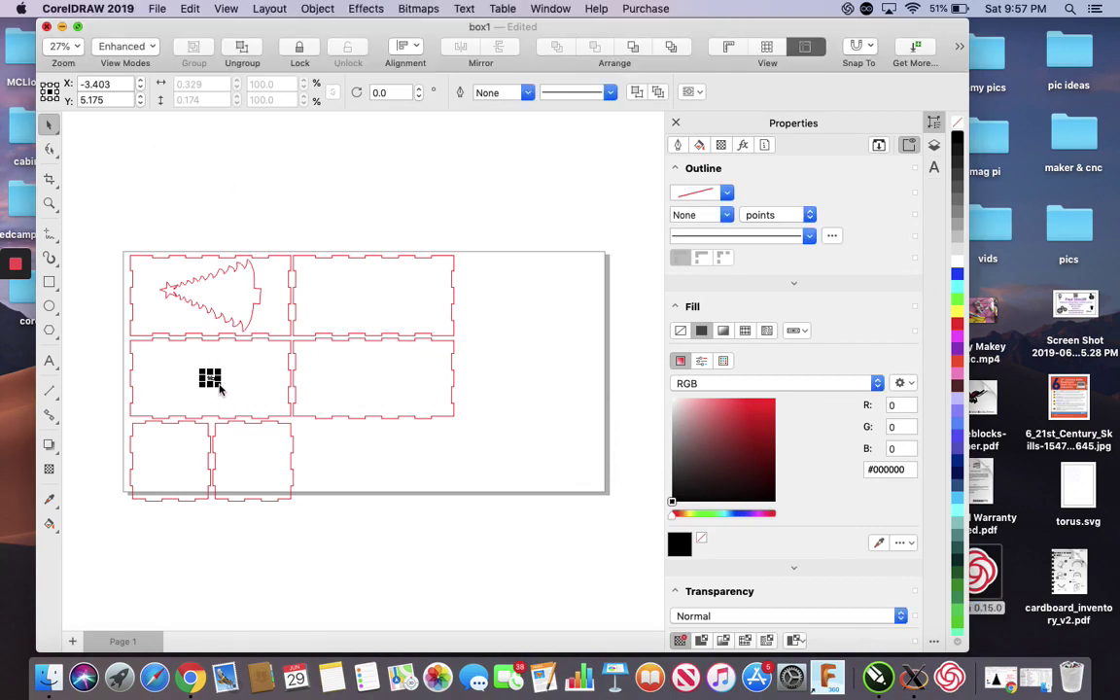
left_click_drag(218, 387, 266, 411)
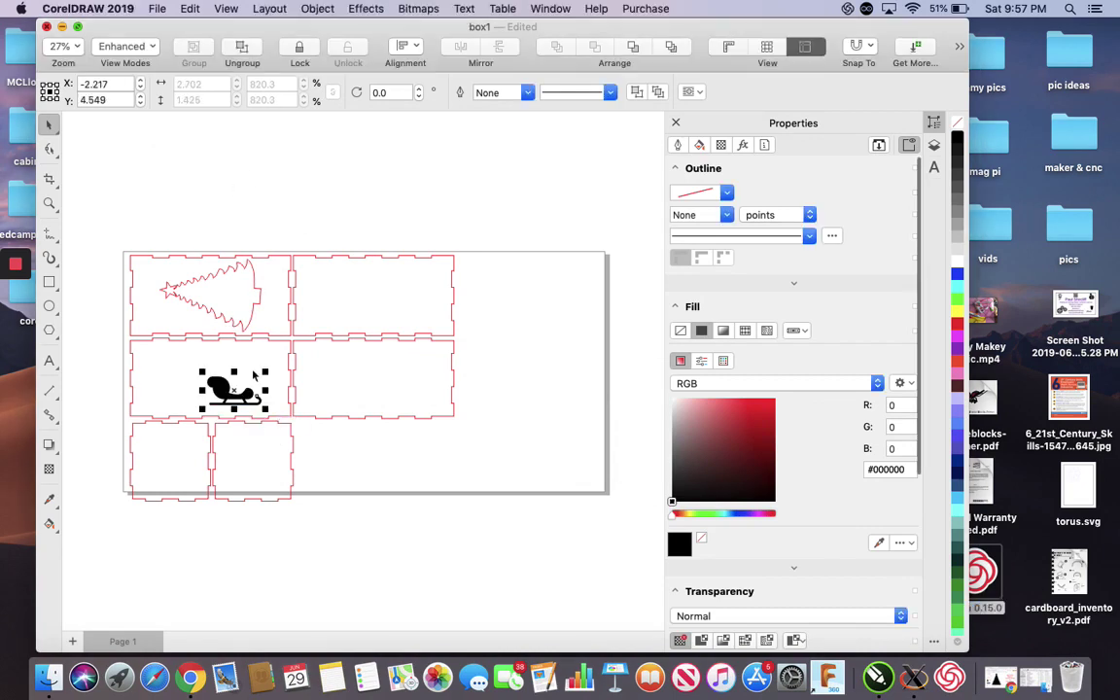
left_click_drag(87, 25, 68, 25)
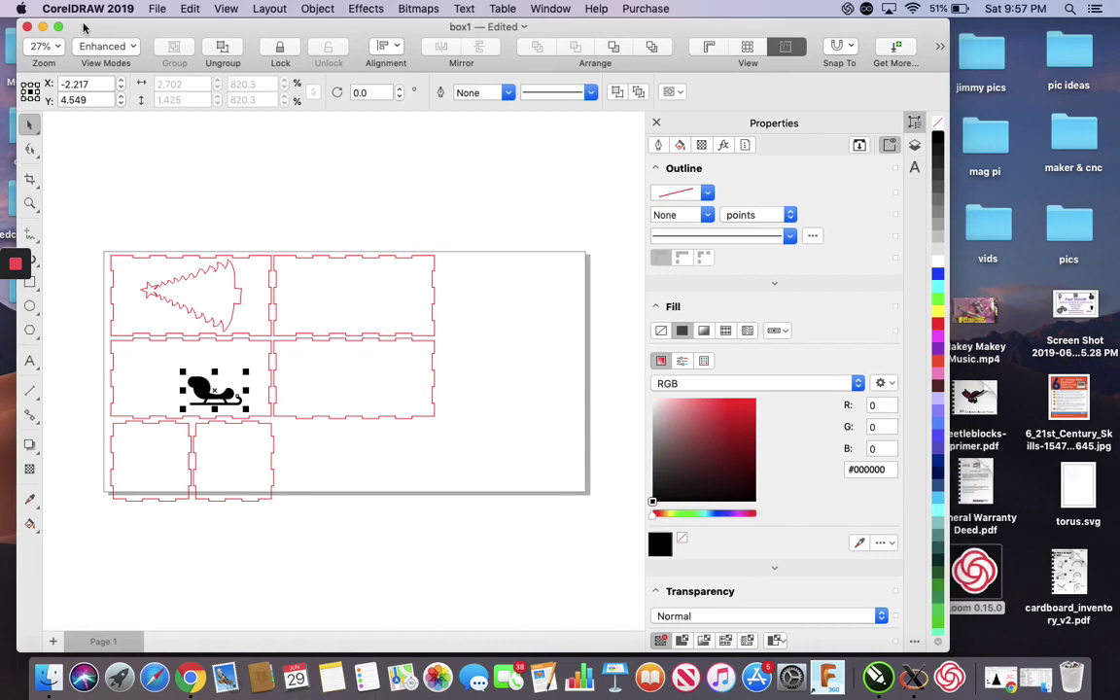
left_click(58, 49)
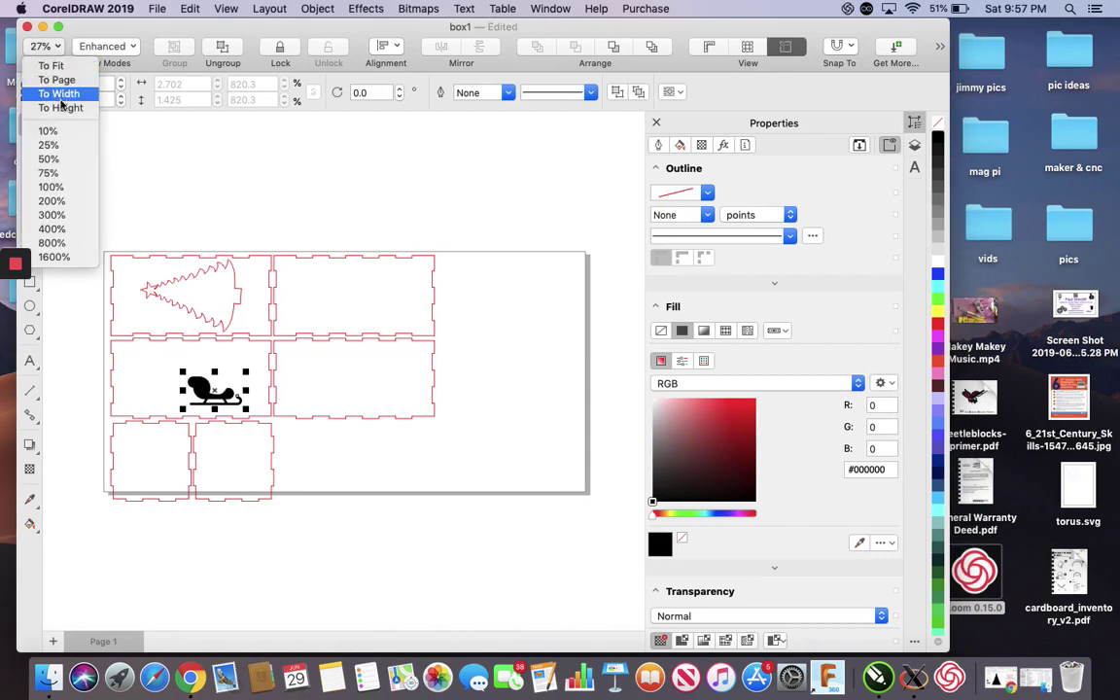
left_click(49, 159)
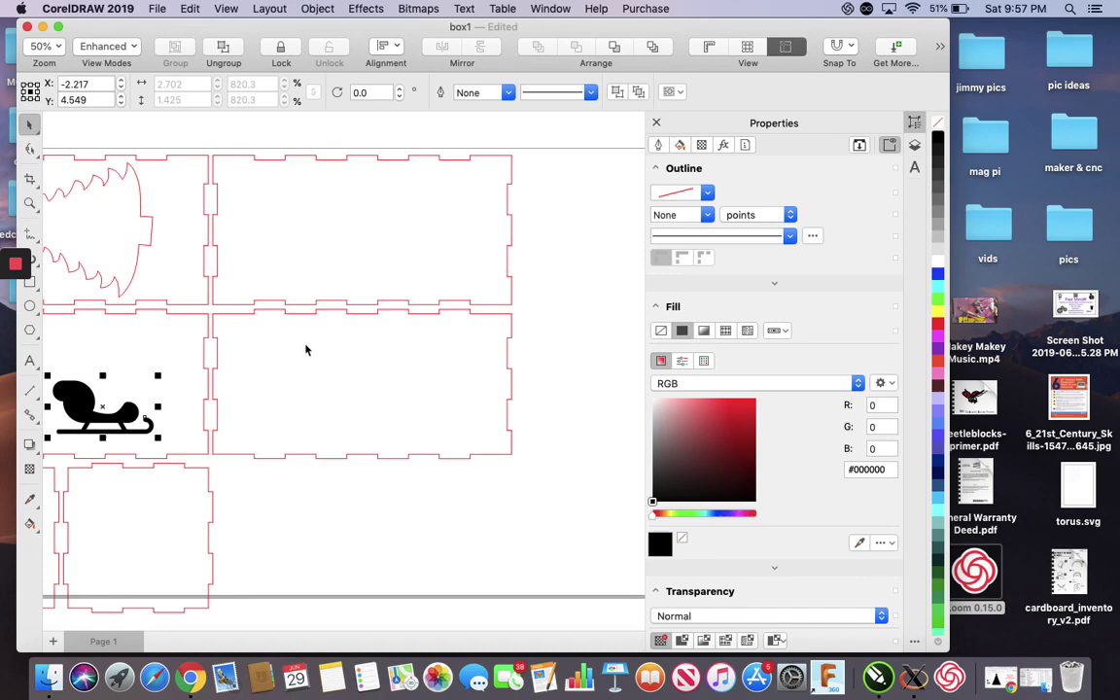
scroll(305, 350, "left", 5)
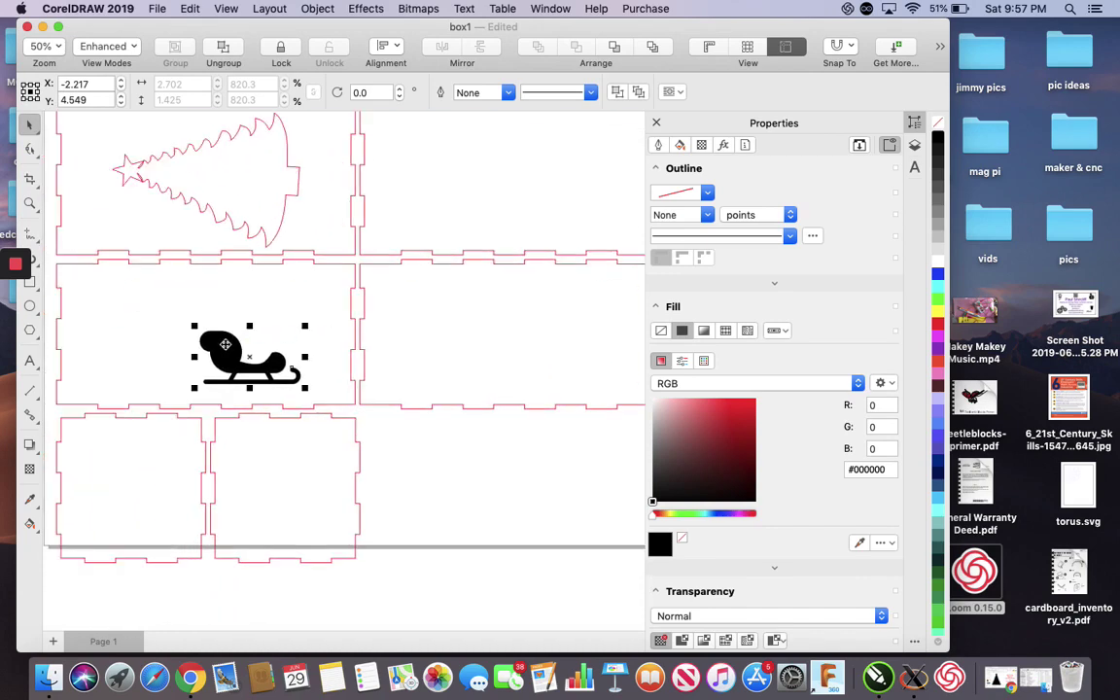
left_click_drag(194, 327, 130, 293)
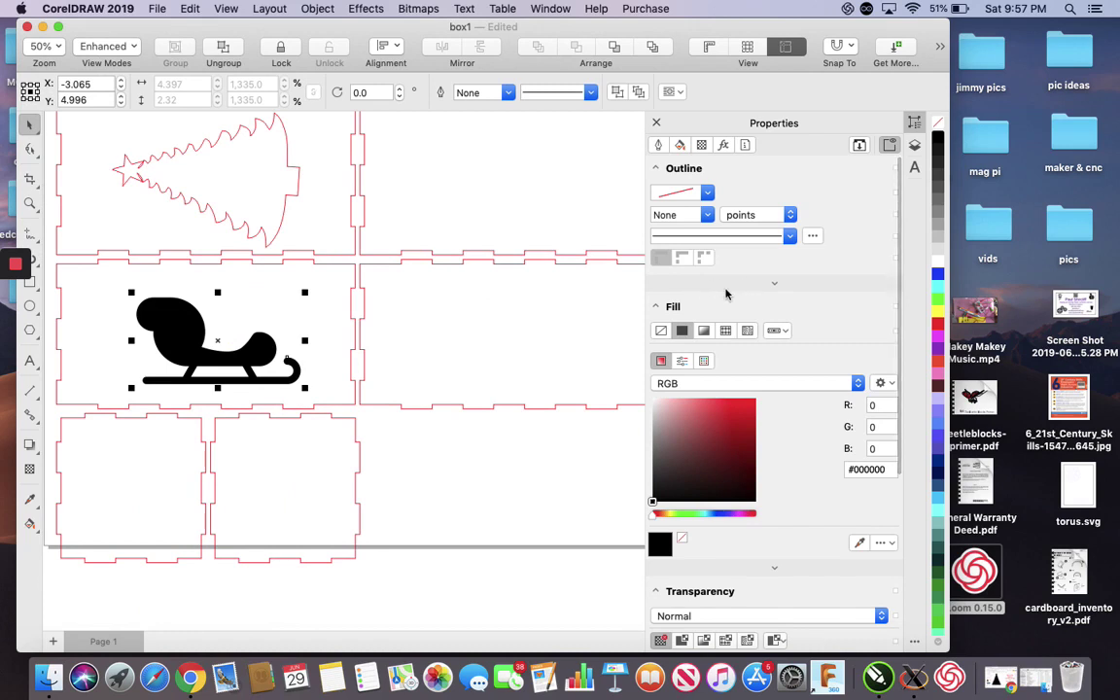
Give the sled no fill and a red (R 255) hairline outline.
left_click(661, 331)
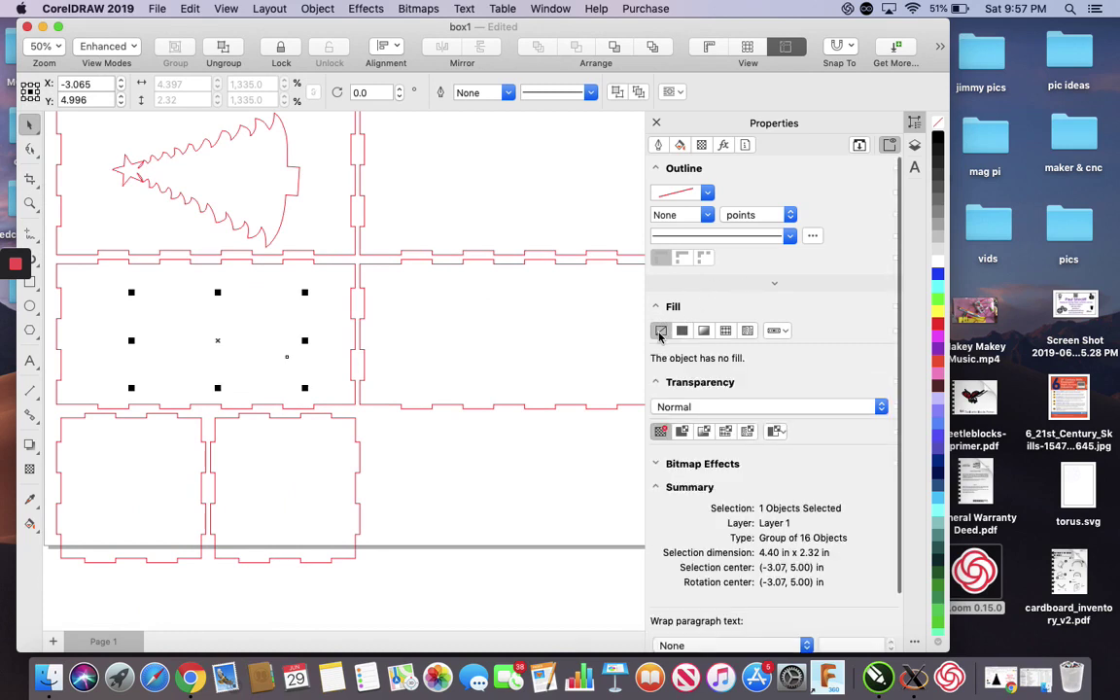
left_click(708, 218)
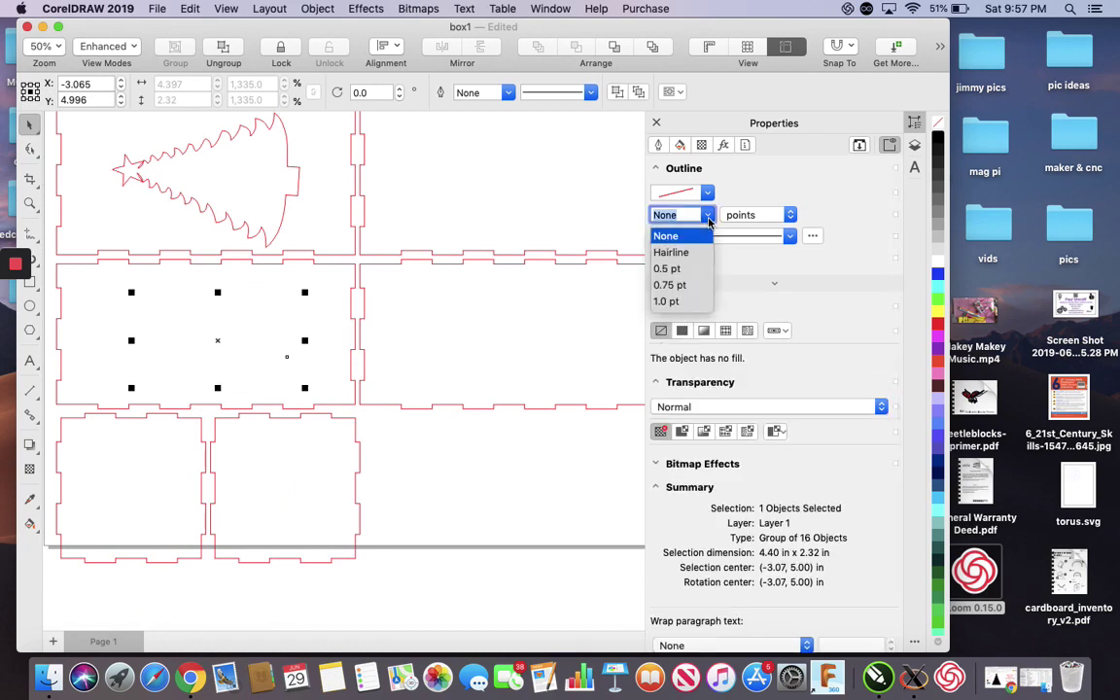
left_click(673, 252)
left_click(708, 194)
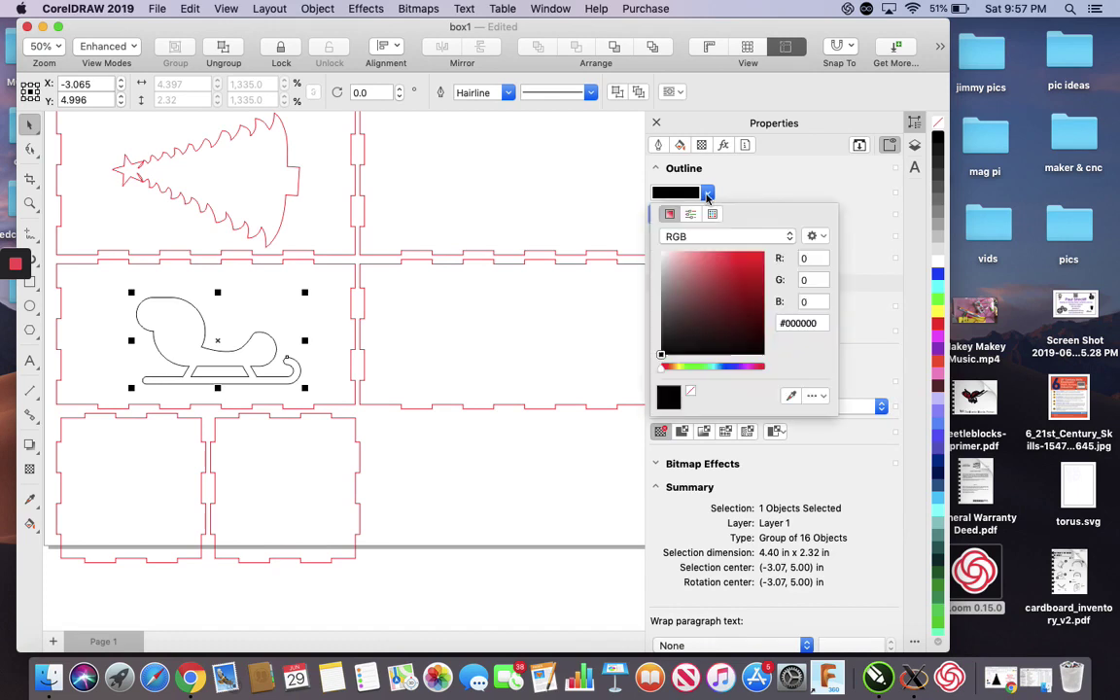
left_click(808, 259)
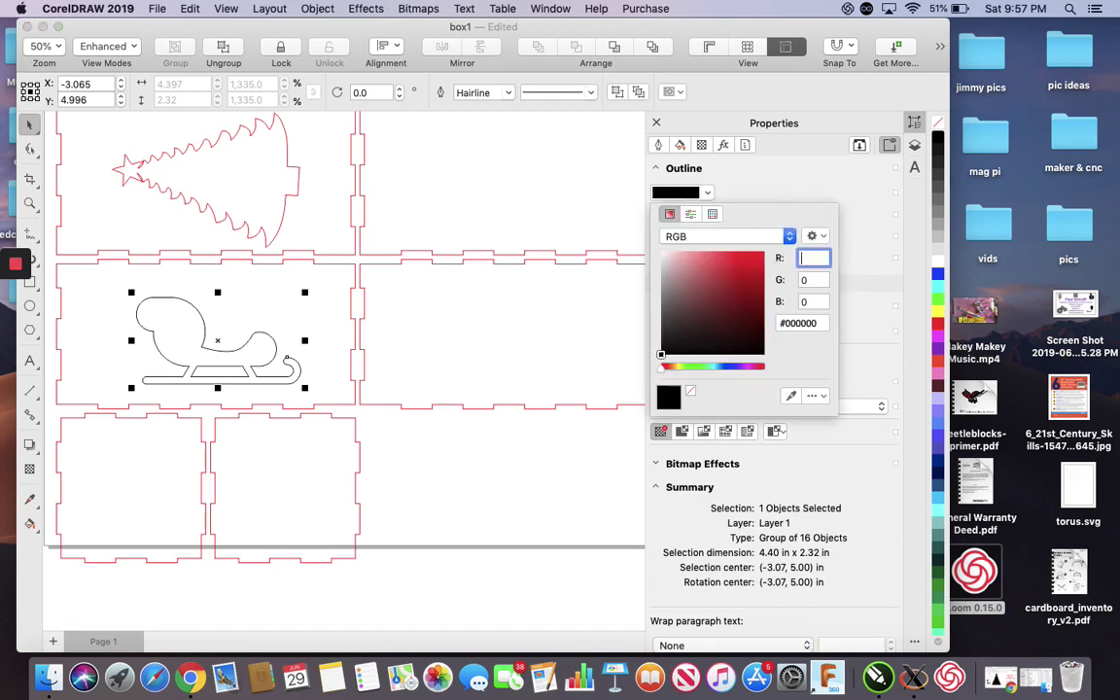
key("Return")
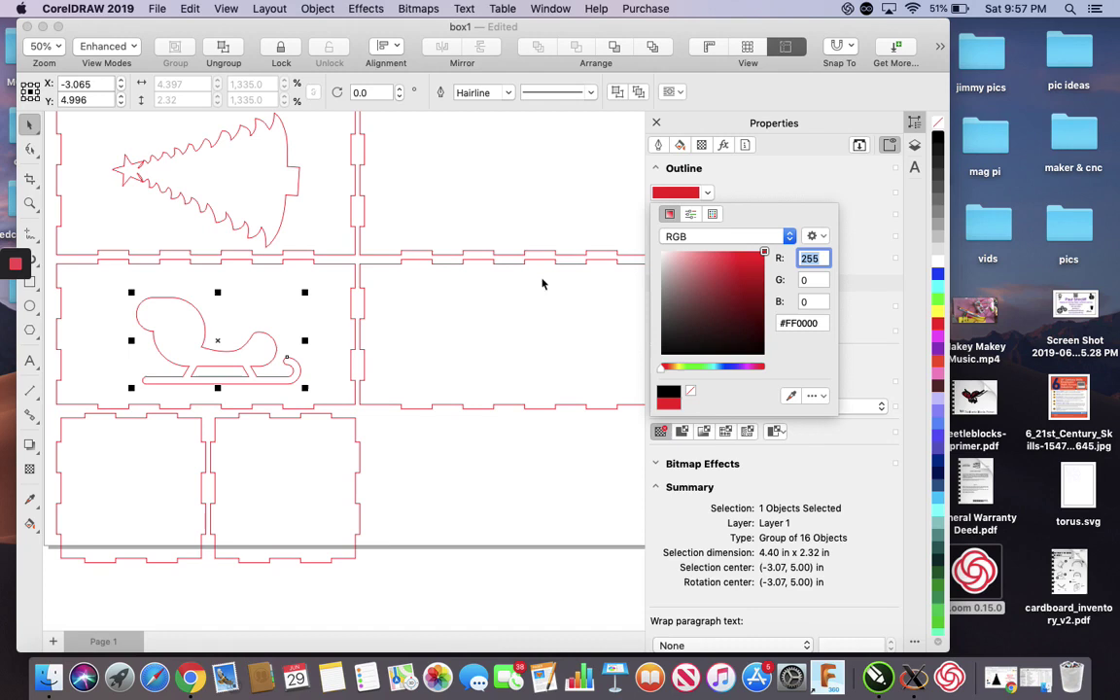
left_click(420, 334)
Rotate the sled about 178° so it sits roughly upside down.
left_click(231, 320)
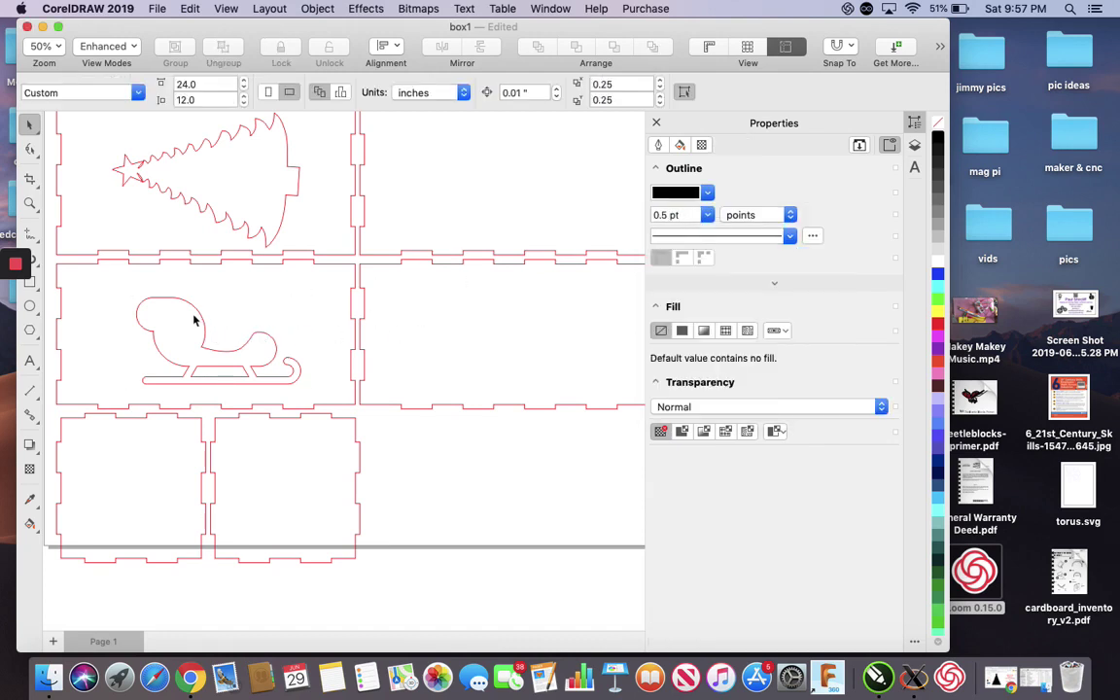
left_click(192, 310)
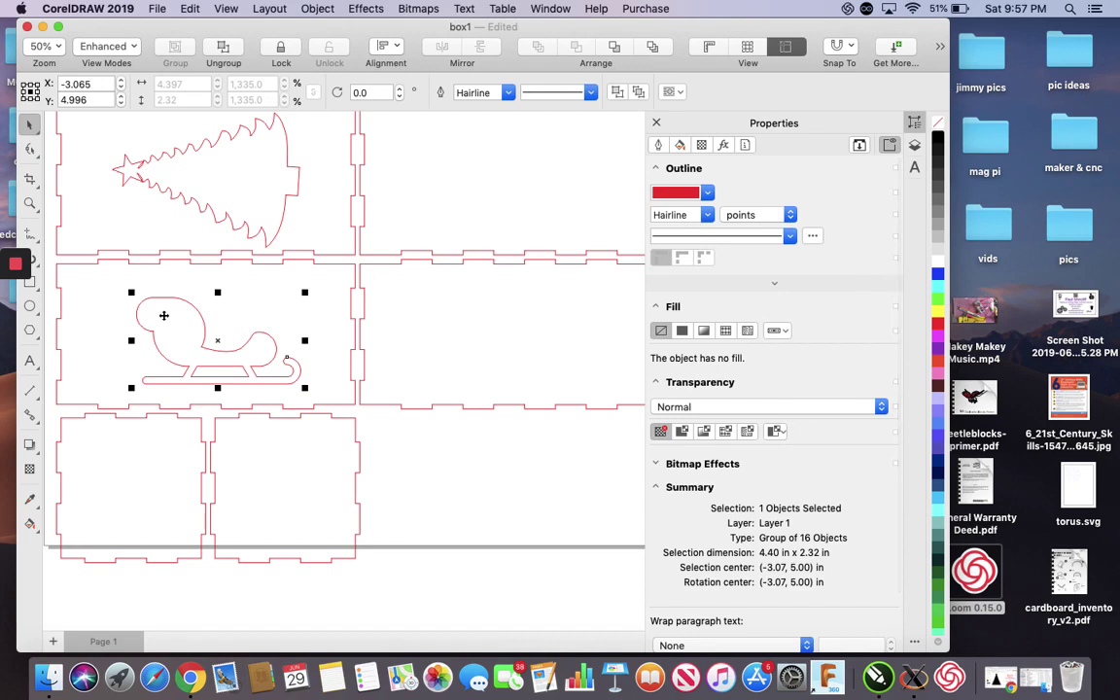
left_click(164, 315)
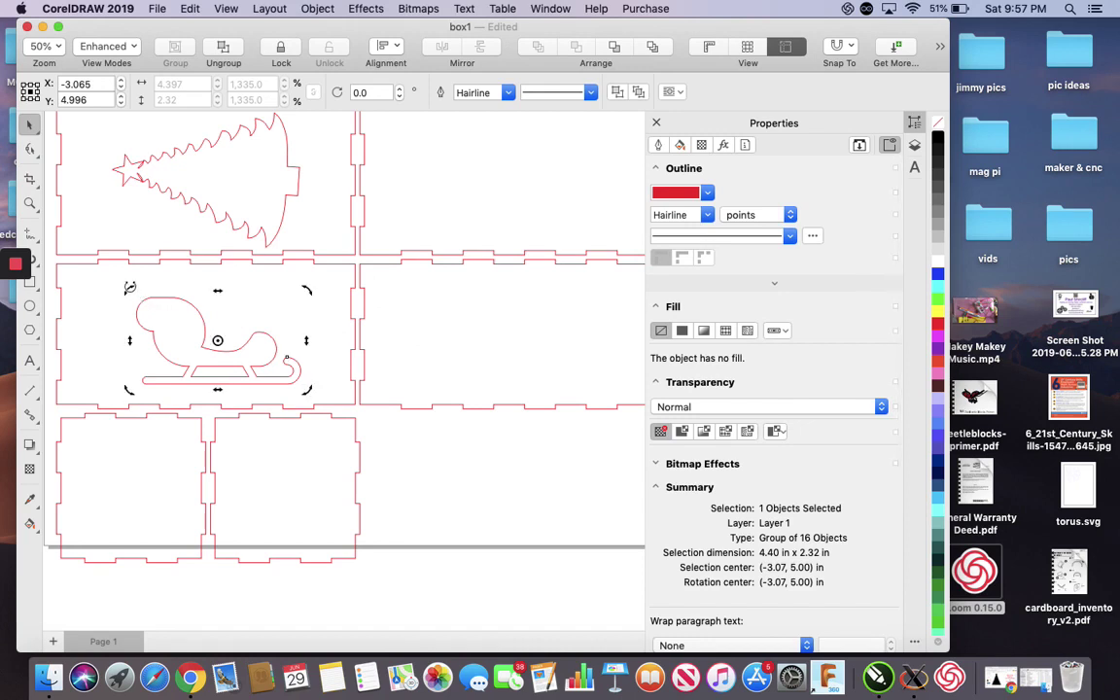
left_click_drag(129, 288, 299, 358)
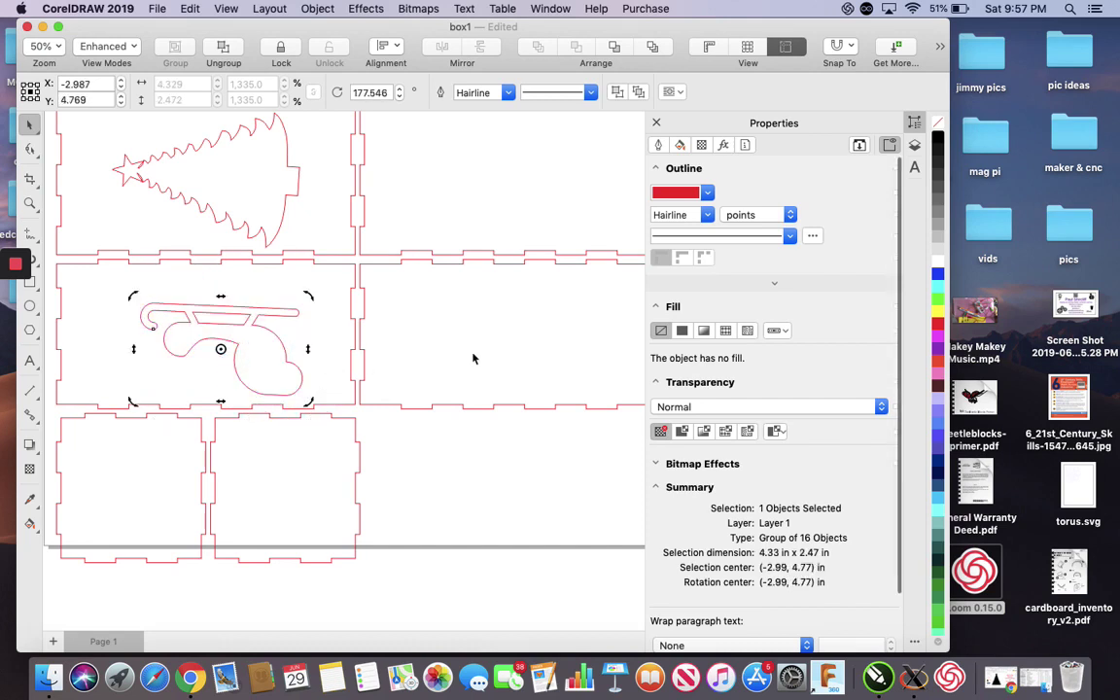
left_click(492, 347)
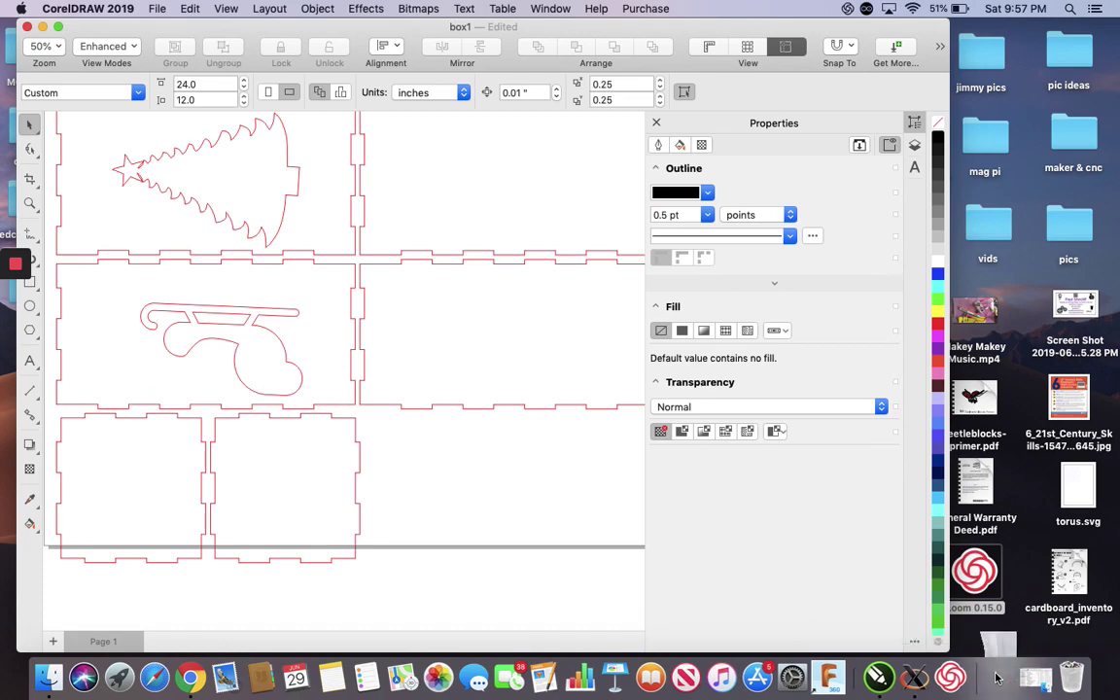
Show slide 8 'Find svg 's' in Google Slides, then switch to the Flaticon tab.
left_click(1002, 677)
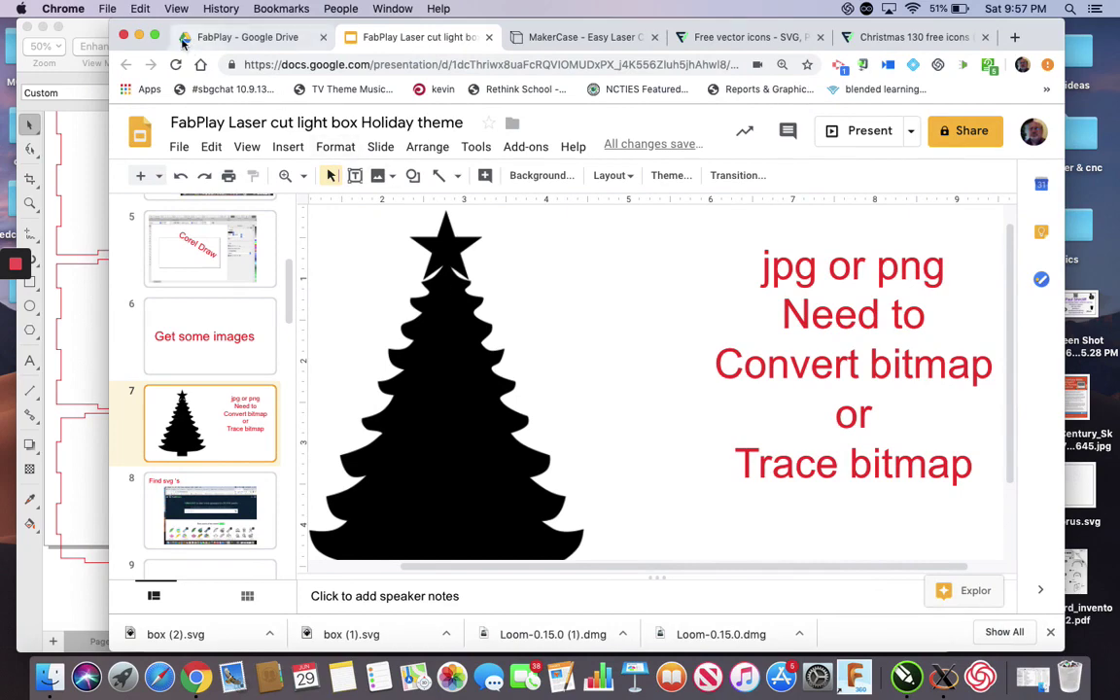
left_click_drag(41, 190, 34, 186)
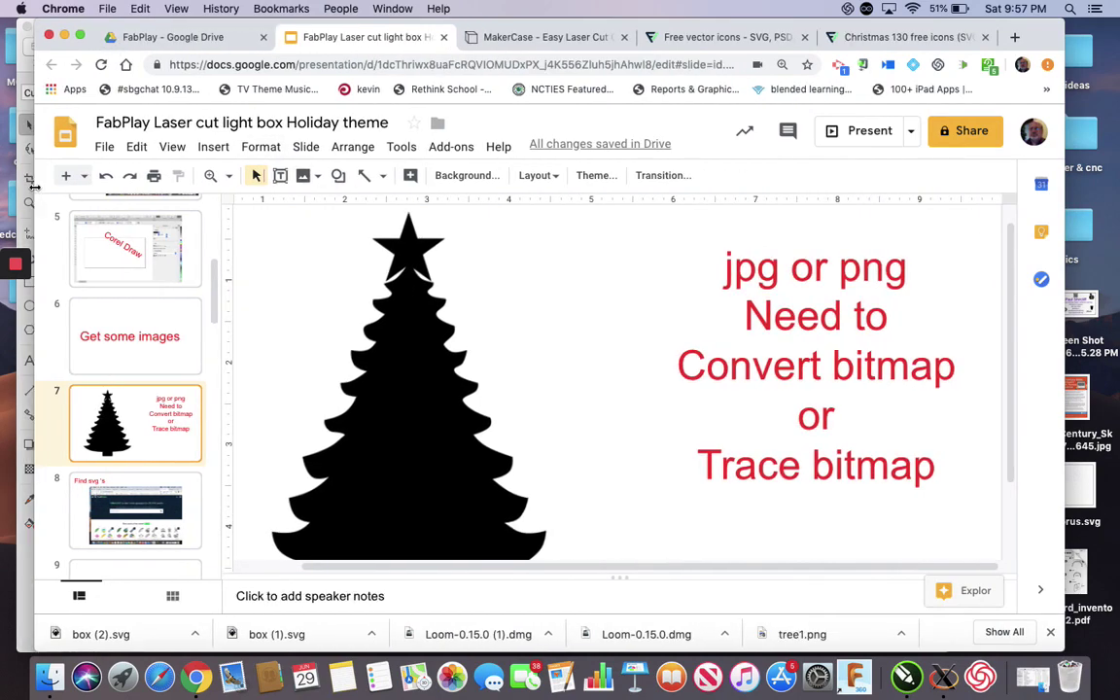
left_click(124, 496)
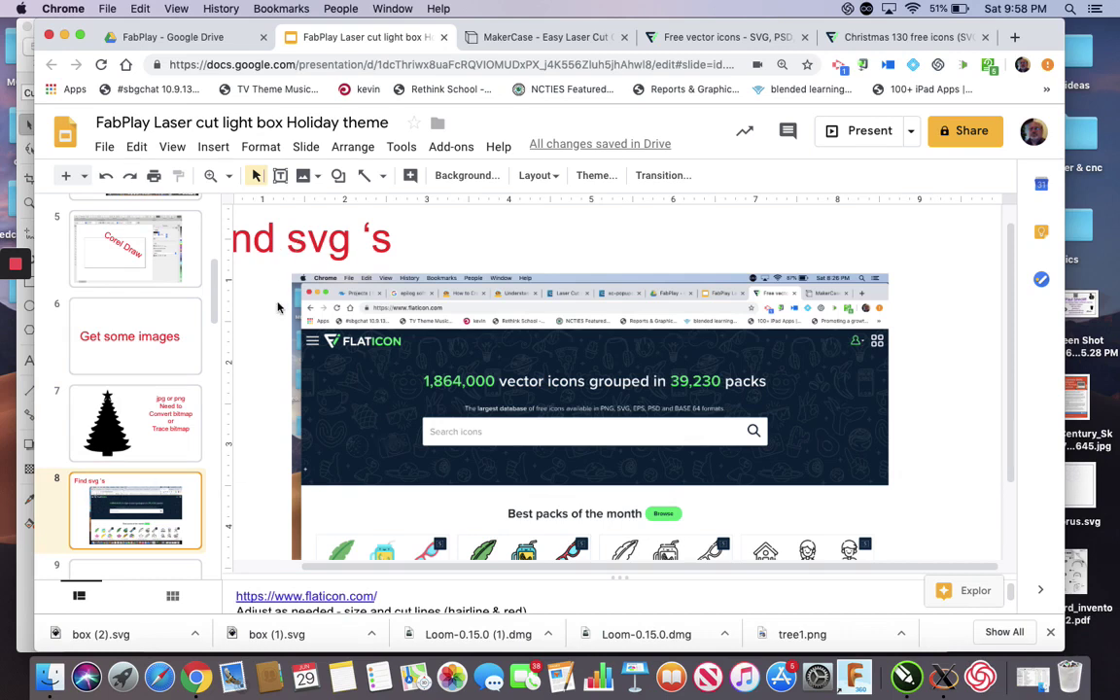
scroll(332, 290, "left", 1)
scroll(331, 290, "left", 3)
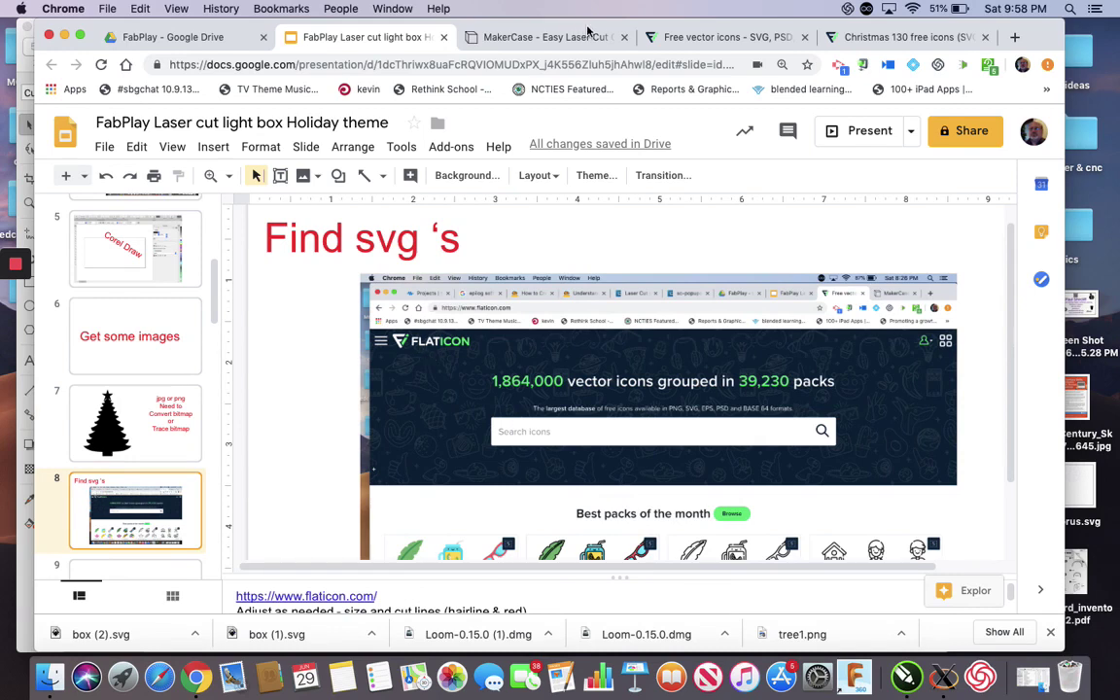
left_click(717, 39)
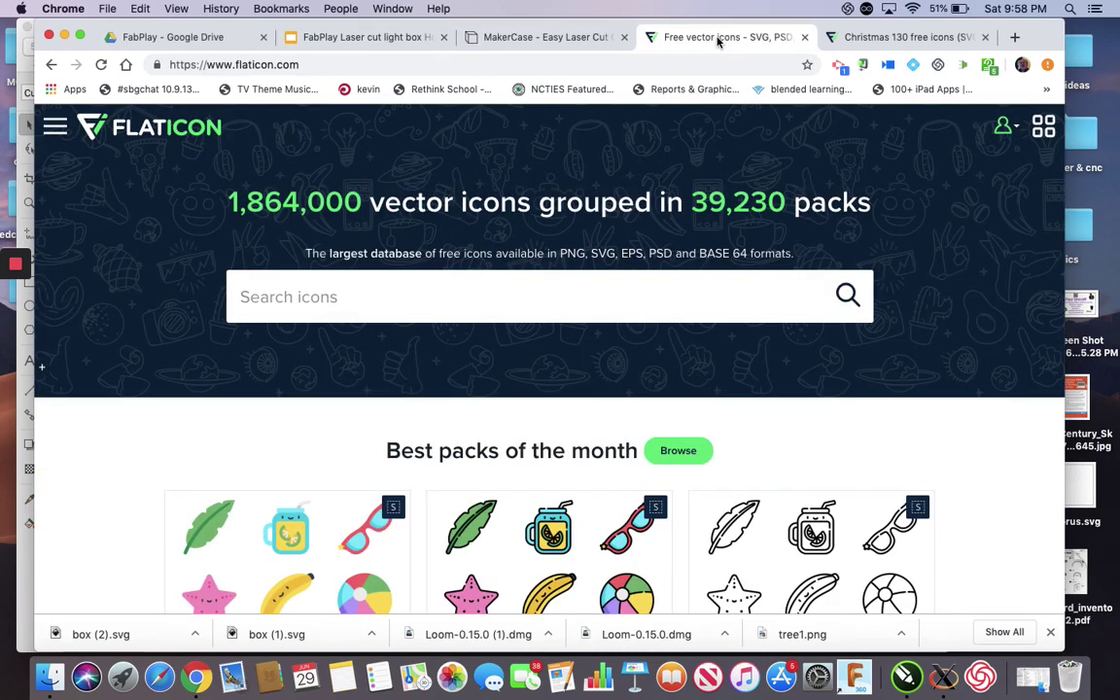
Browse the Christmas icon pack and look over the Christmas baubles icon's details.
left_click(890, 39)
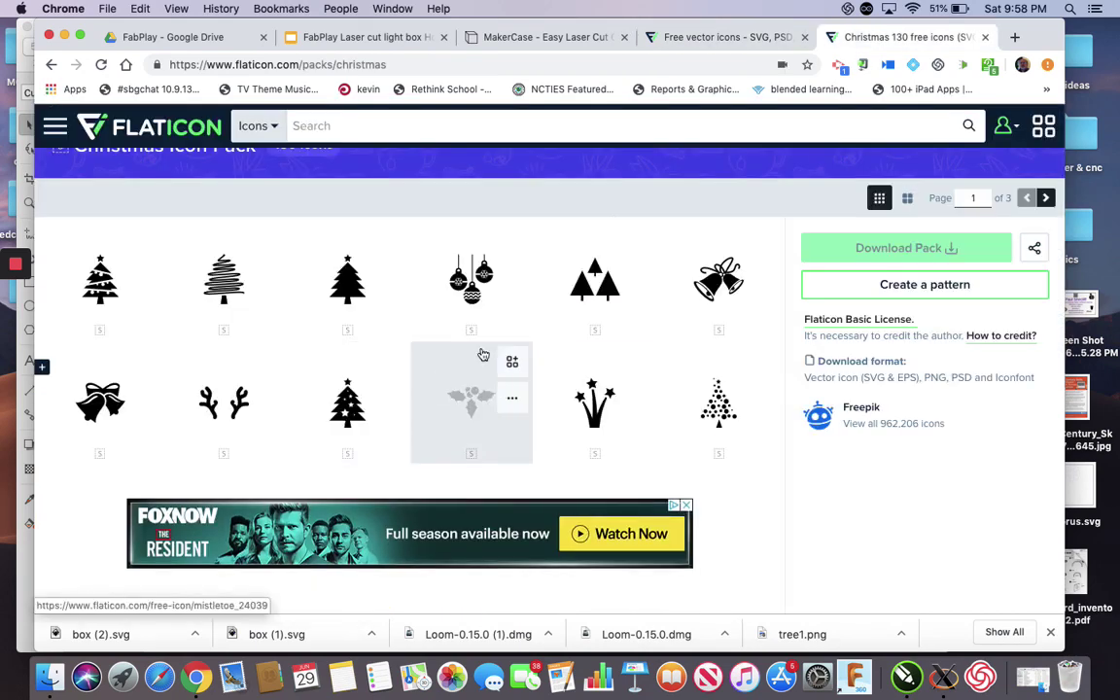
left_click(468, 287)
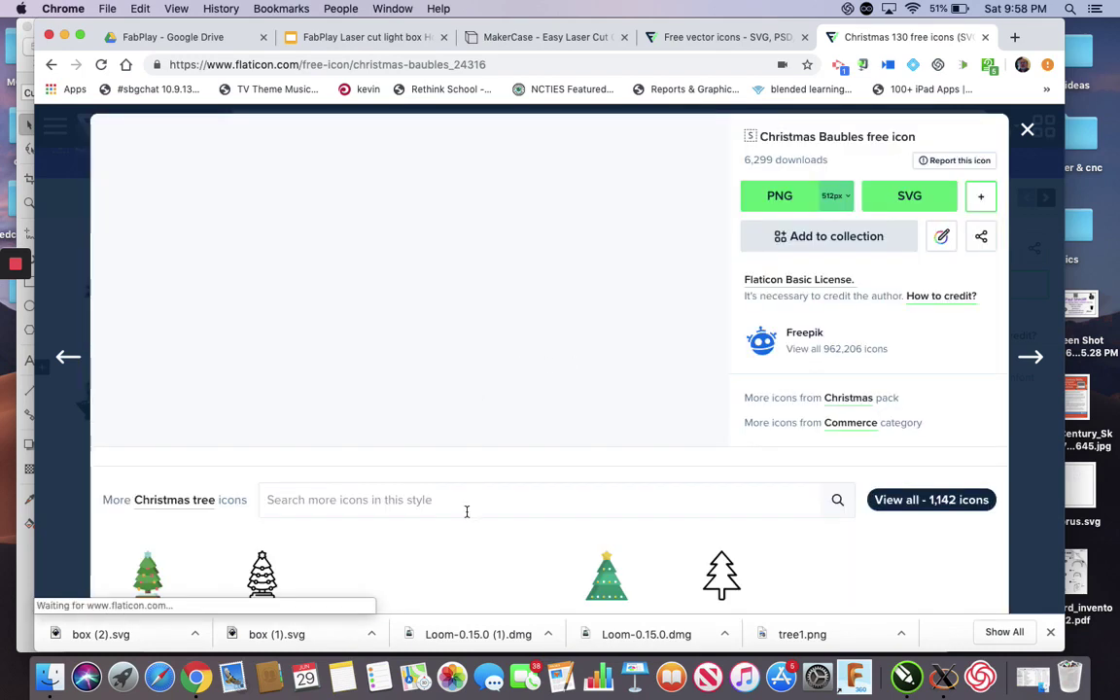
scroll(503, 402, "down", 7)
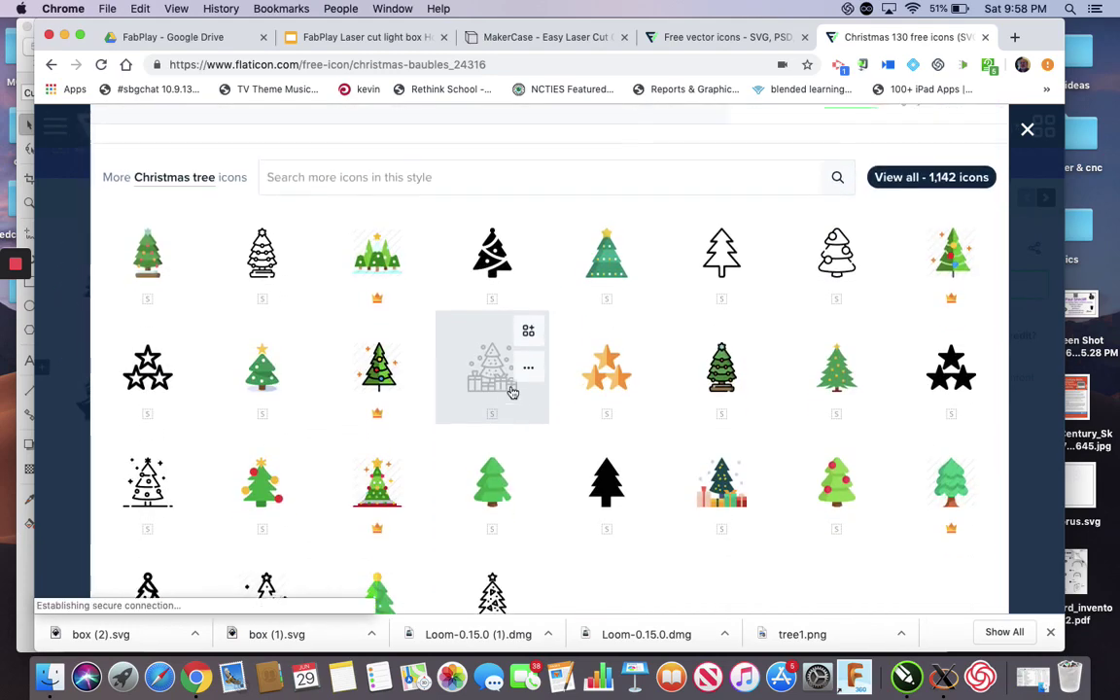
scroll(513, 392, "up", 3)
scroll(512, 392, "up", 1)
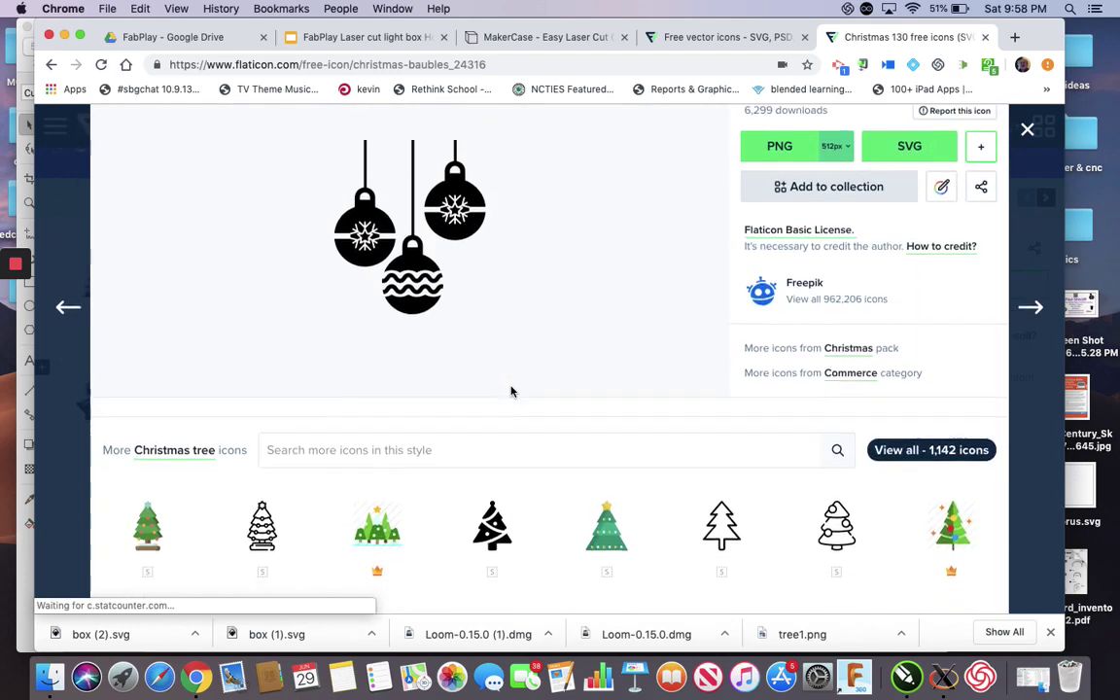
scroll(513, 392, "down", 4)
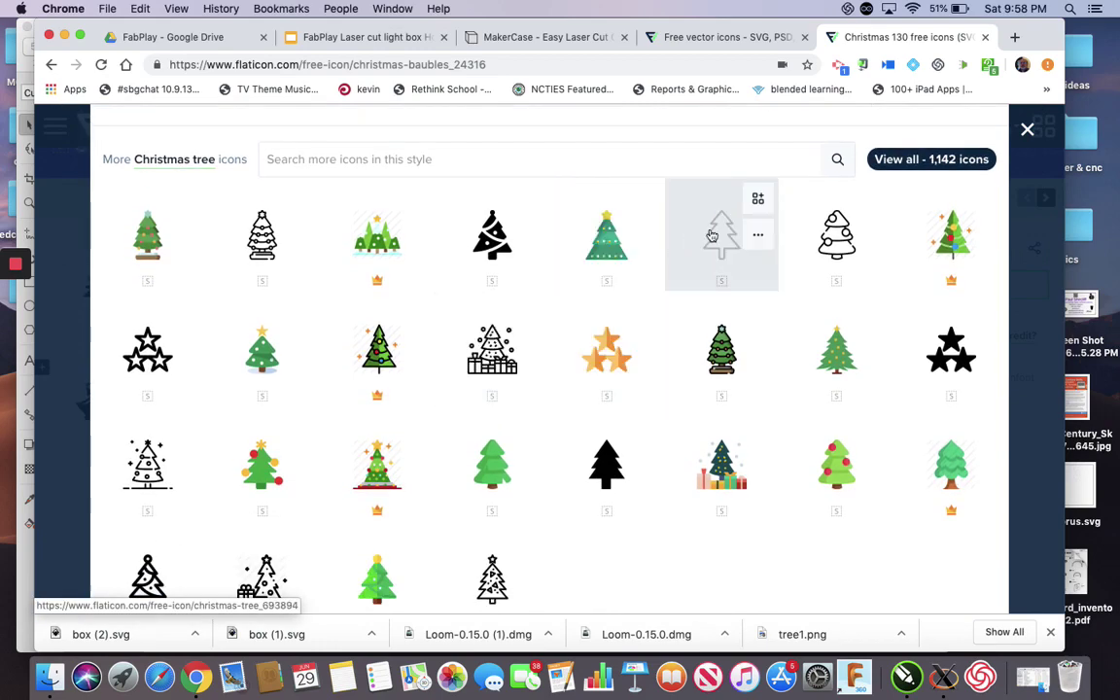
Download the outline Christmas tree icon free as christmas-tree.svg.
left_click(718, 236)
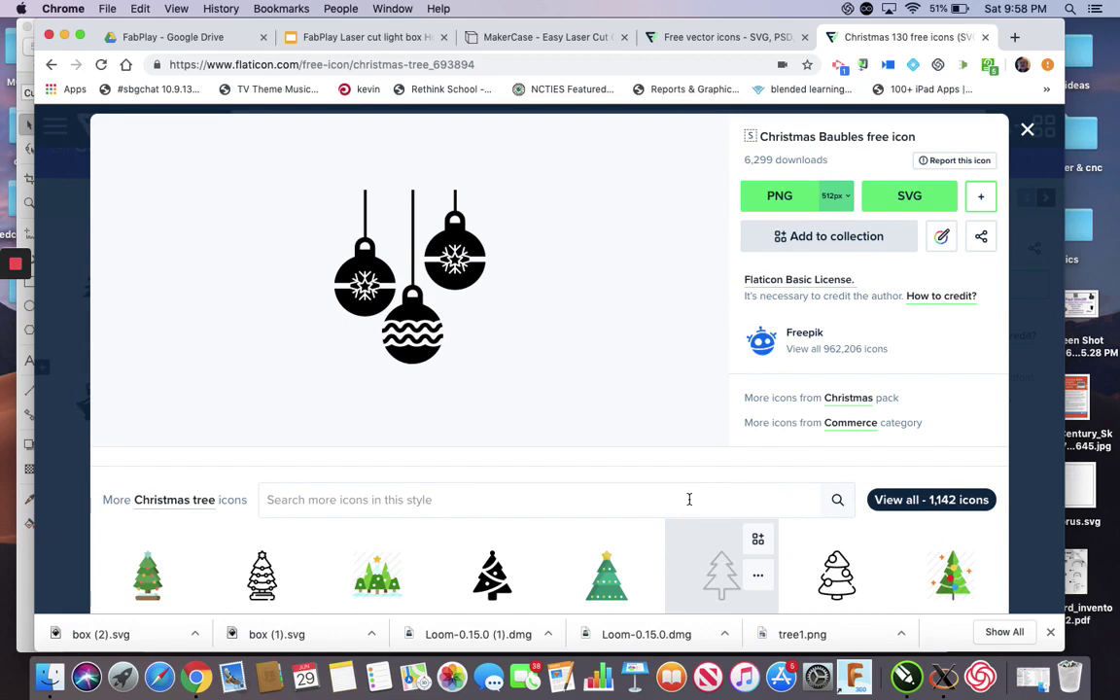
left_click(720, 574)
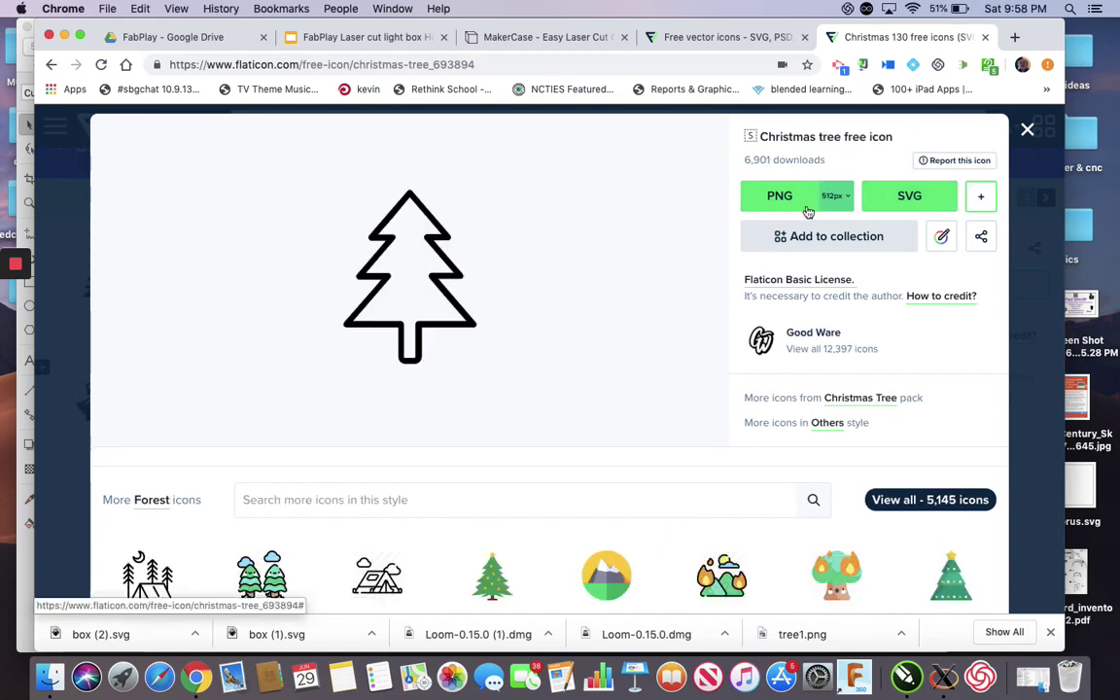
left_click(906, 195)
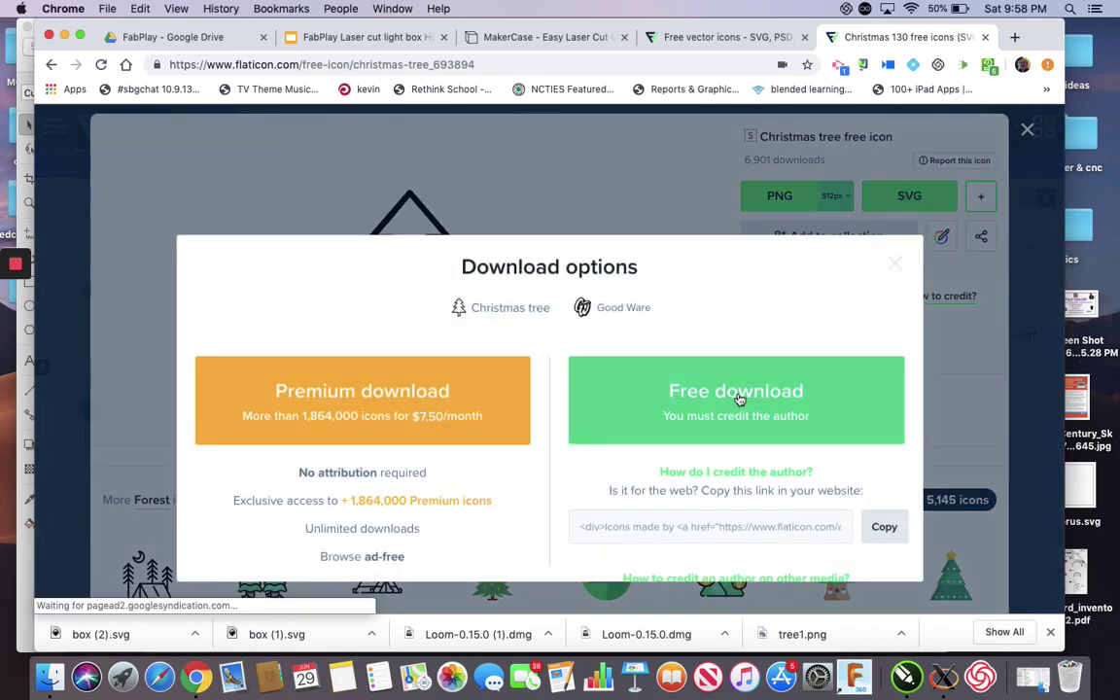
left_click(739, 397)
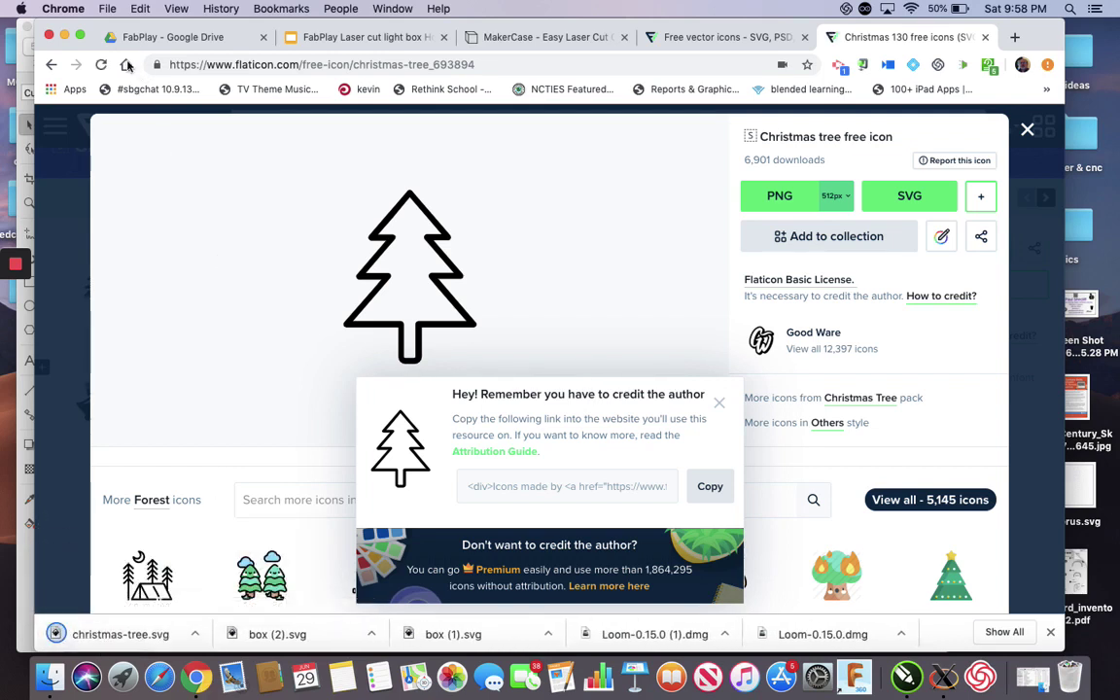
In the FabPlay presentation, step through slides 9–12, ending on the Epilog engraver settings slide.
left_click(338, 44)
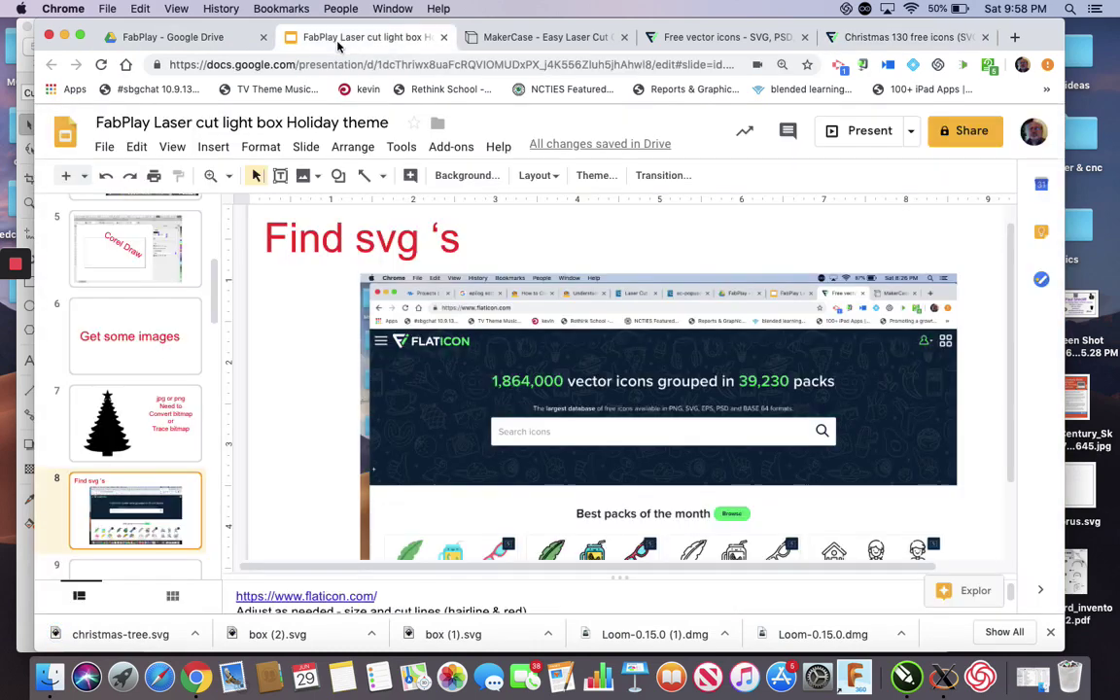
scroll(107, 487, "down", 5)
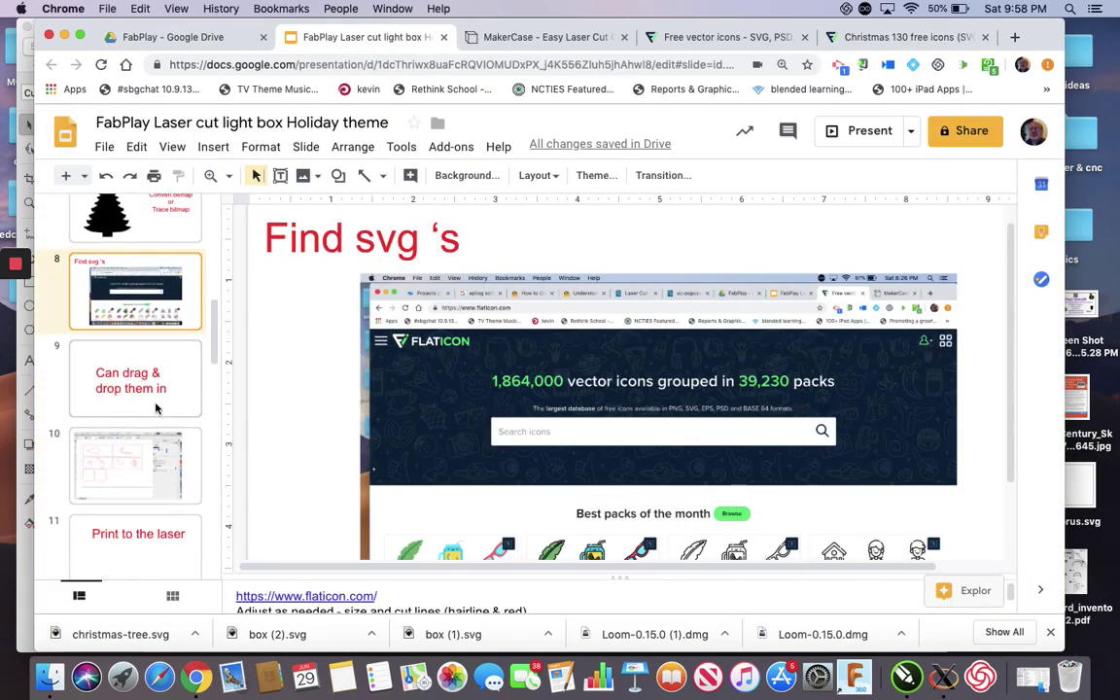
left_click(140, 362)
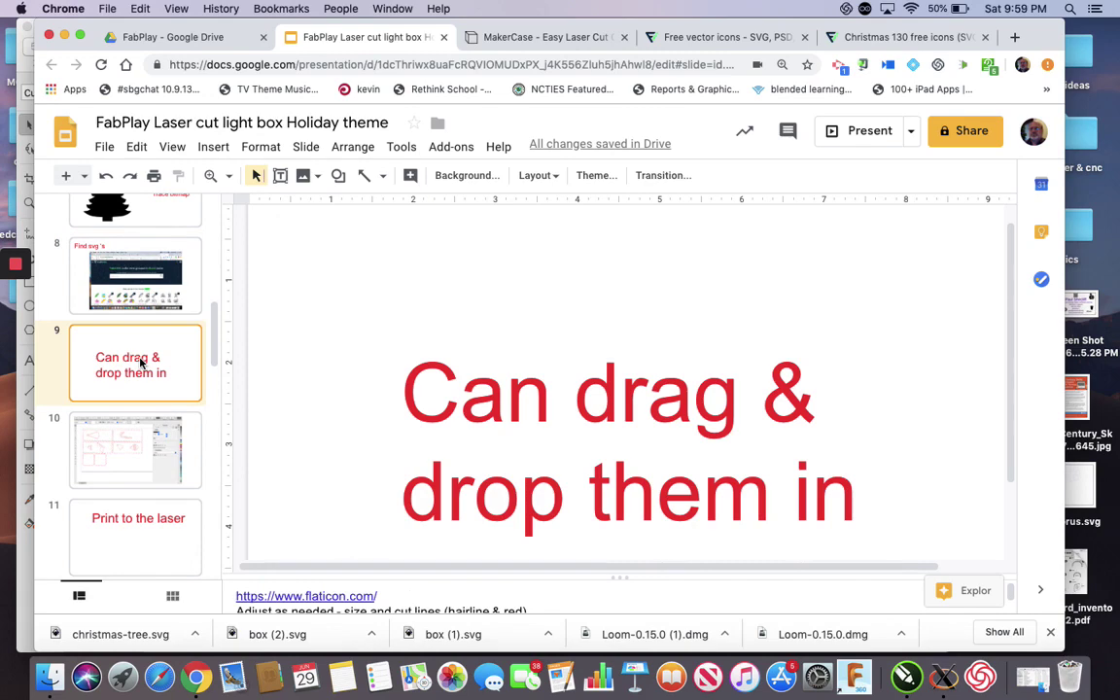
left_click(125, 441)
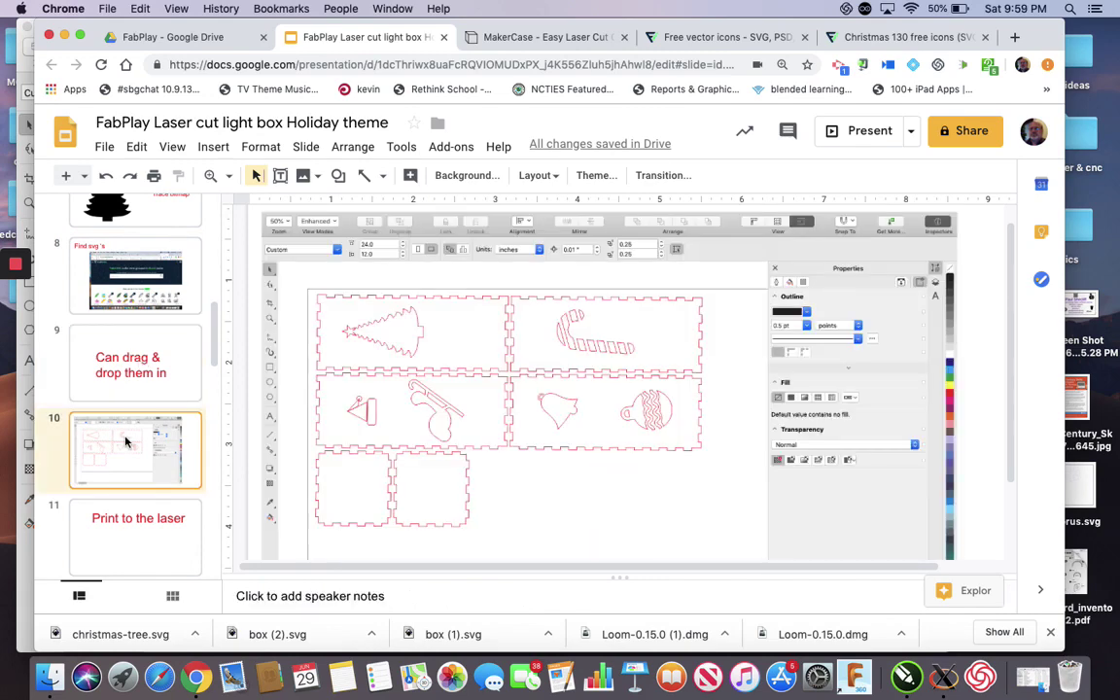
scroll(125, 442, "down", 4)
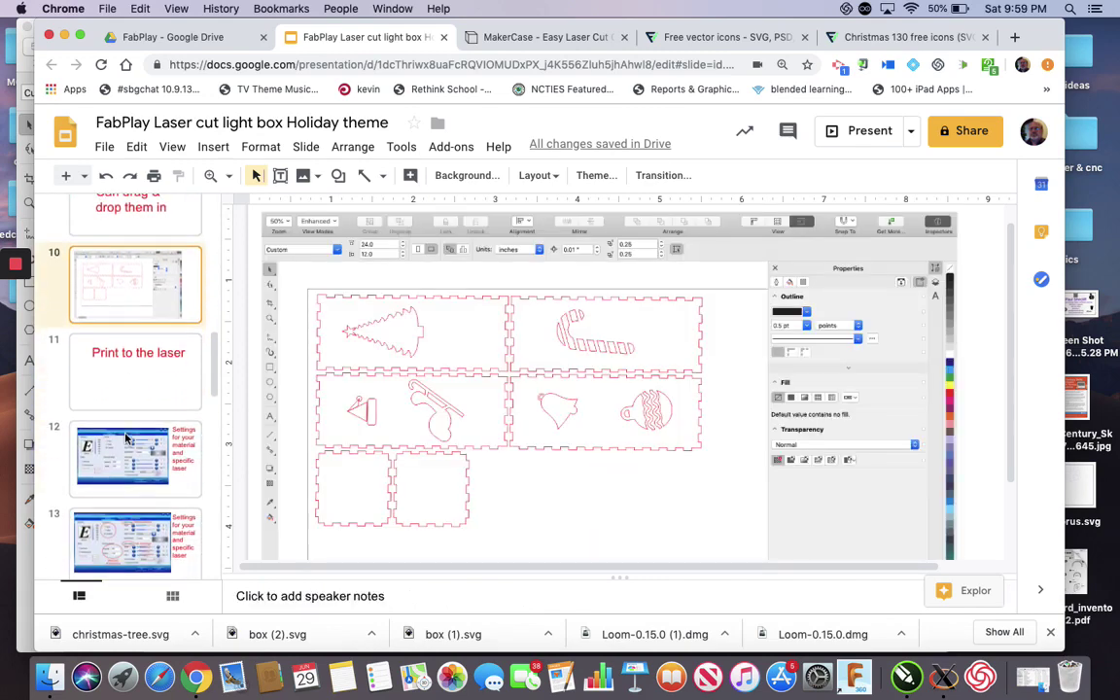
left_click(124, 370)
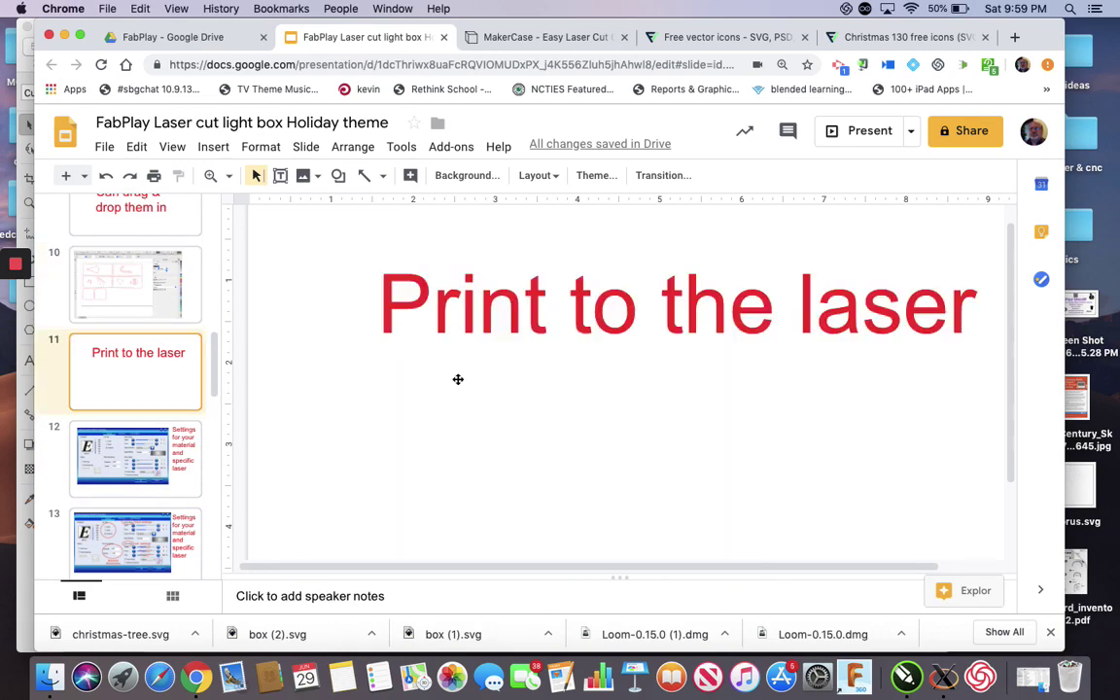
left_click(141, 456)
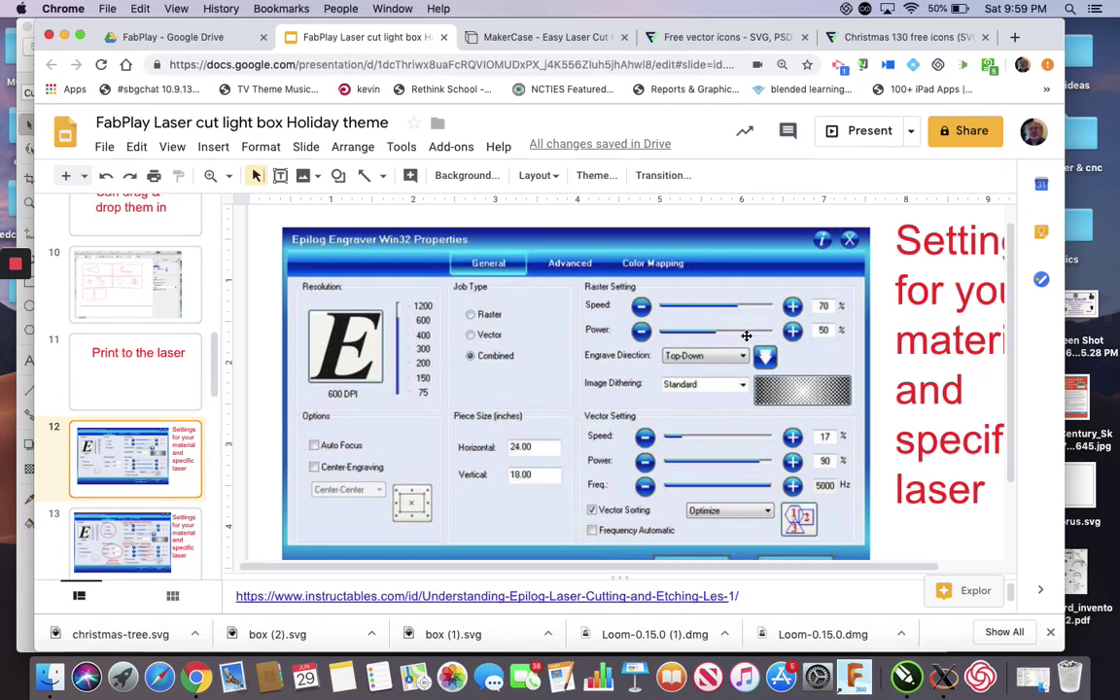
View slide 13's annotated laser settings, then slide 14's Epilog laser-cutter bed photo.
scroll(124, 419, "down", 3)
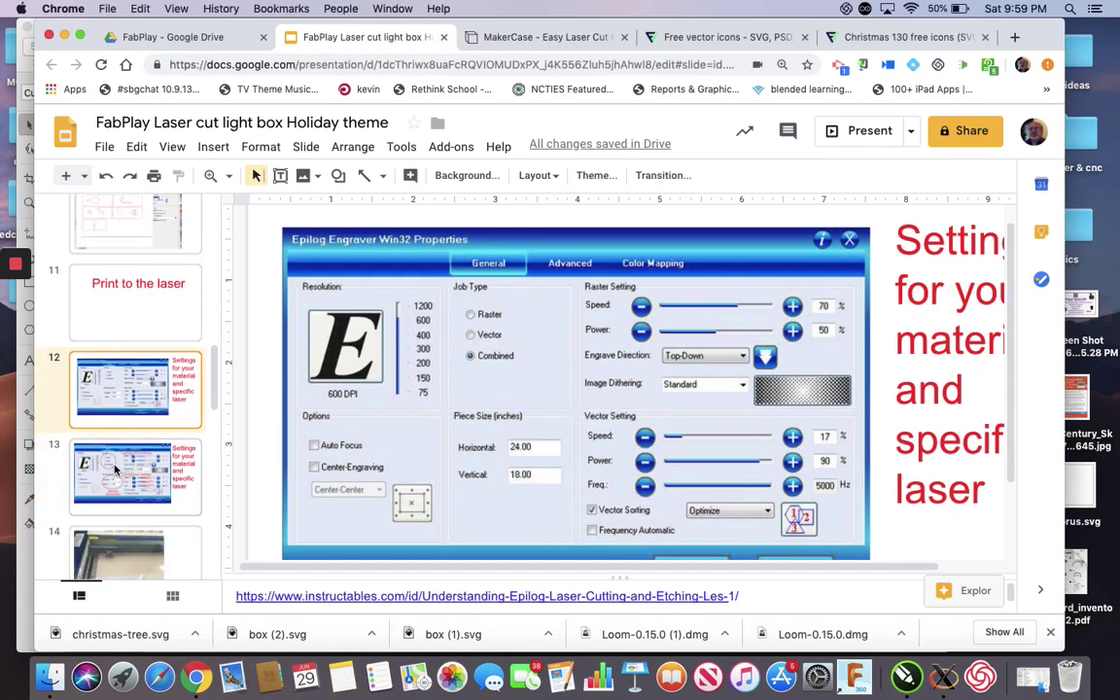
left_click(115, 470)
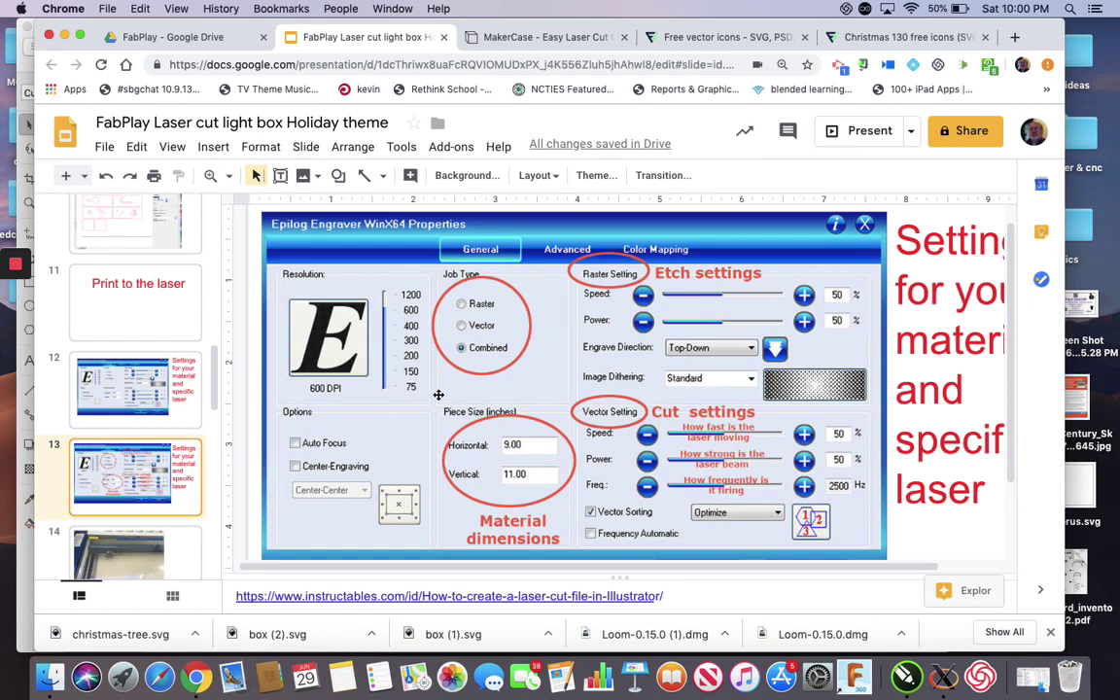
scroll(439, 394, "right", 3)
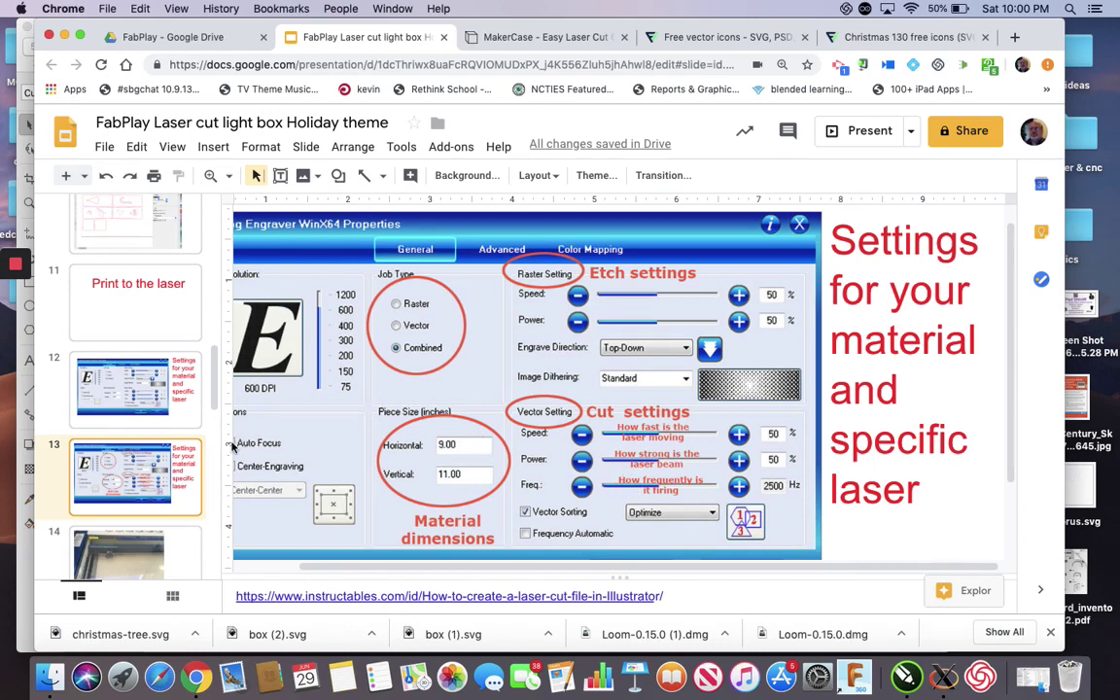
scroll(138, 506, "down", 1)
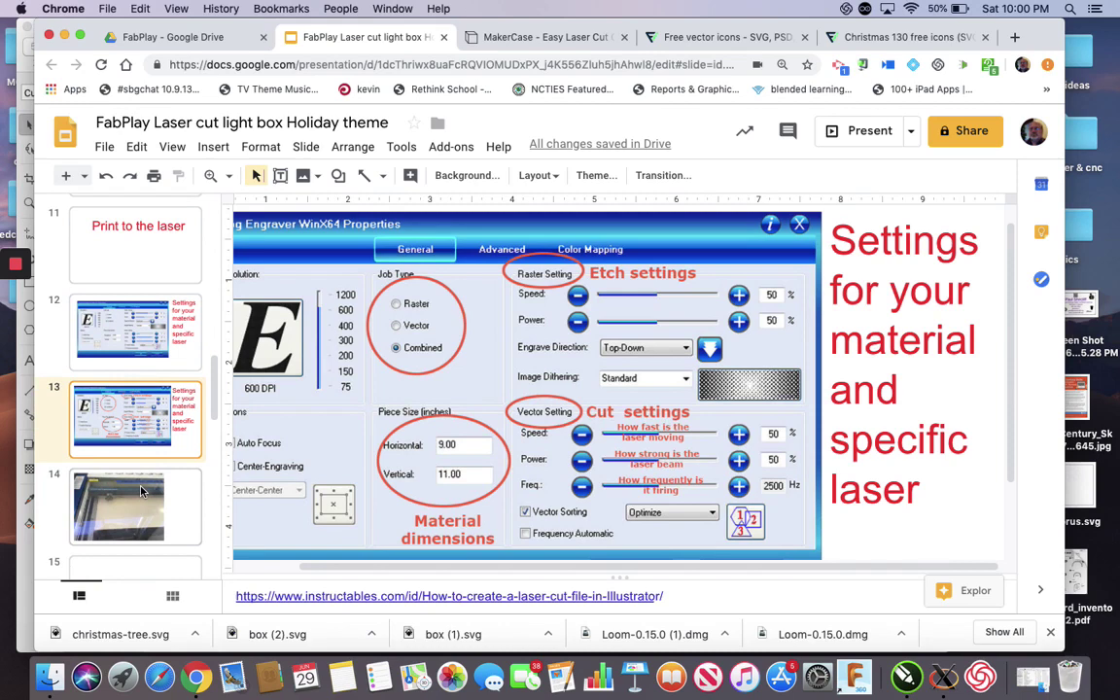
left_click(139, 491)
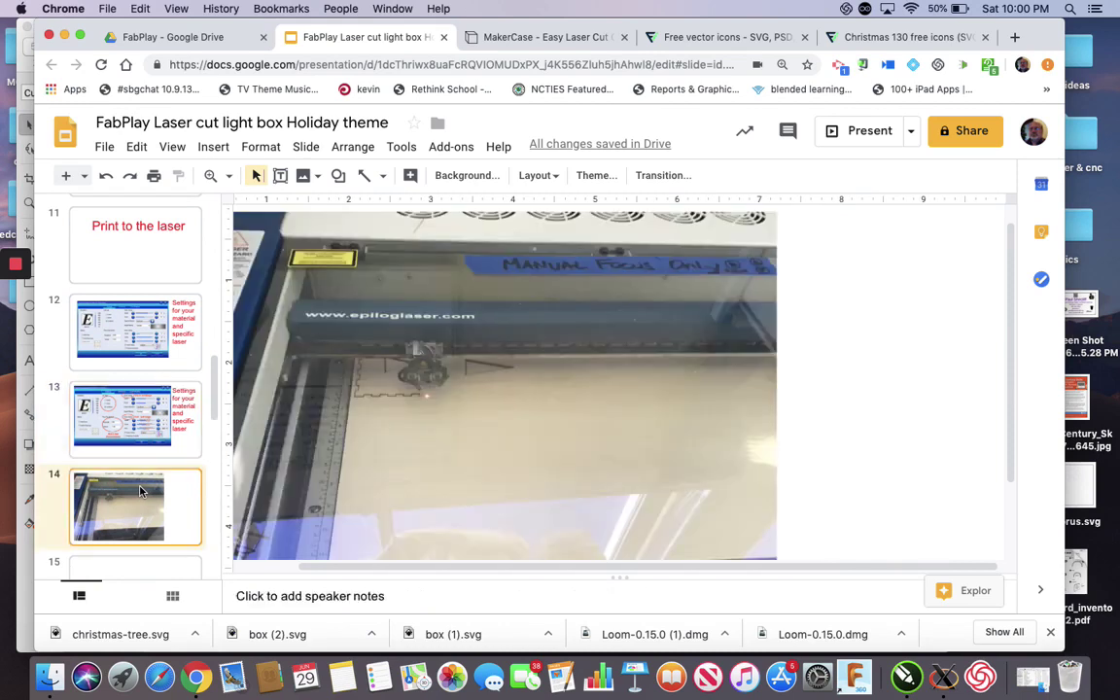
Show slide 16, the finished wooden panels with candy cane, tree, ornament and bell cutouts.
scroll(139, 491, "down", 3)
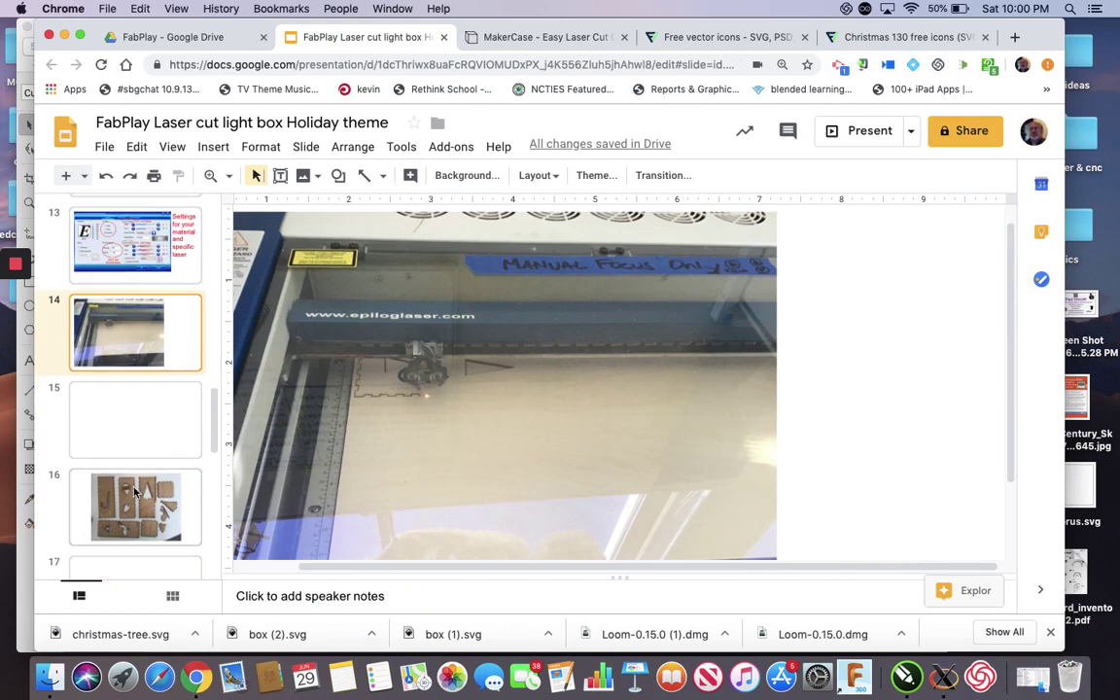
left_click(125, 496)
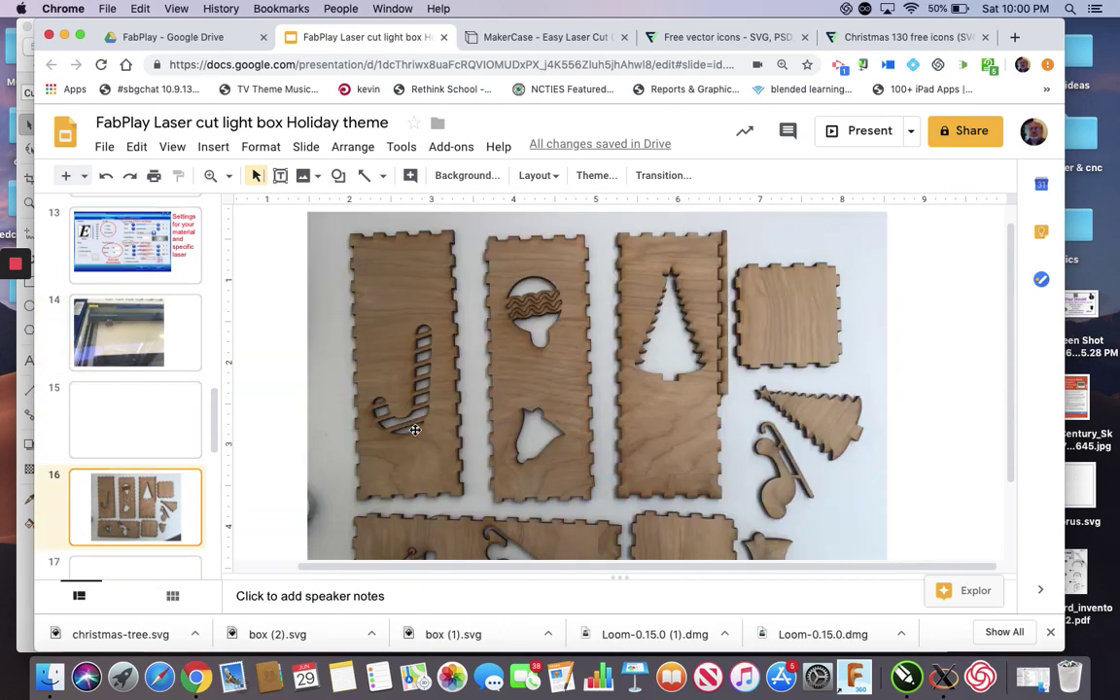
scroll(416, 431, "down", 2)
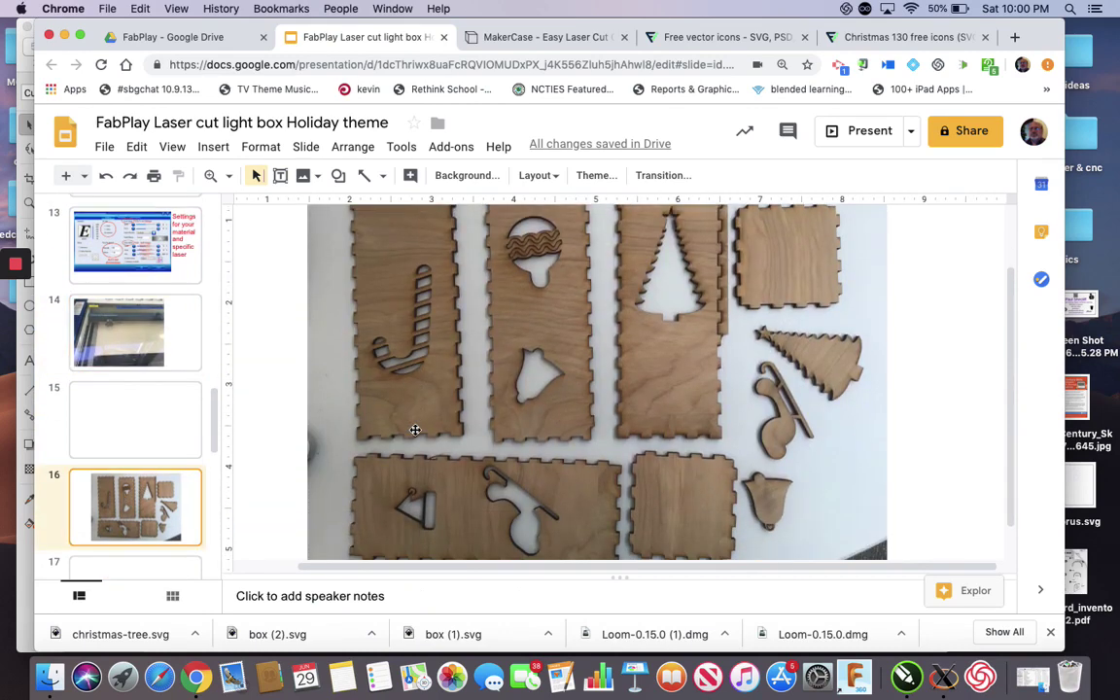
scroll(155, 397, "up", 3)
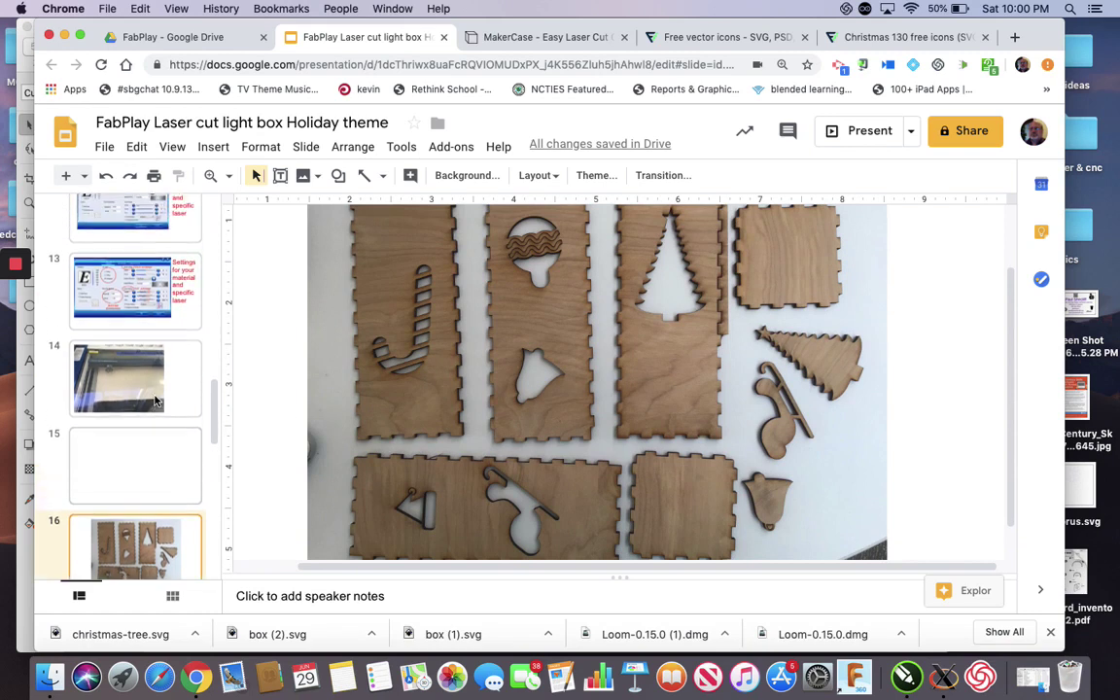
scroll(156, 399, "up", 3)
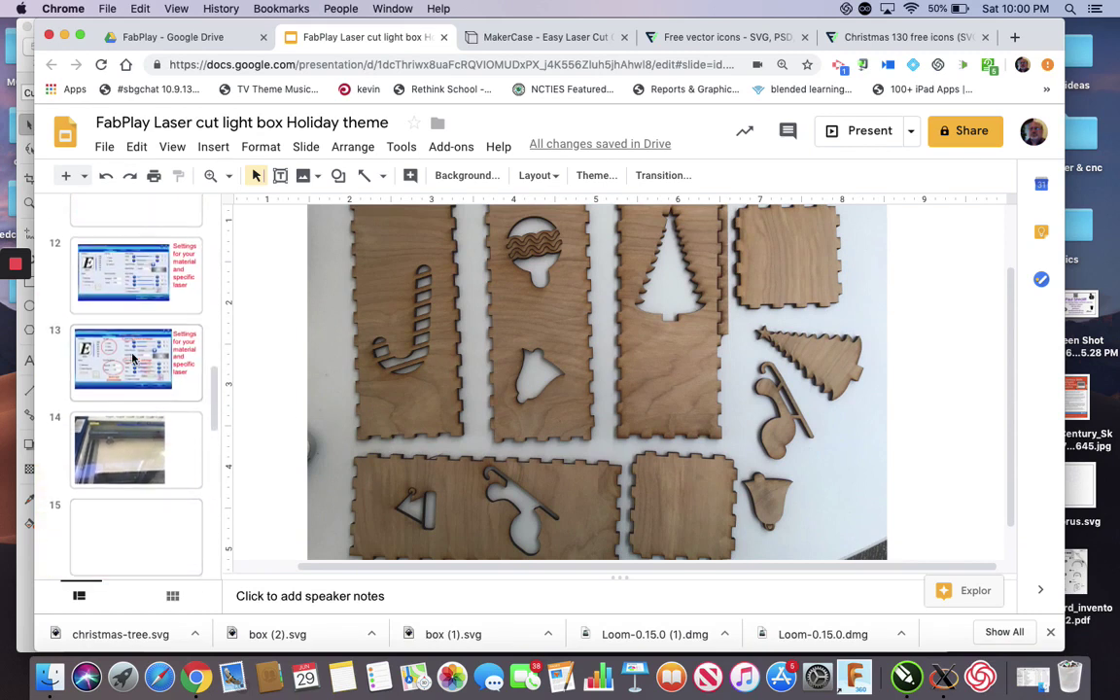
mouse_move(15, 265)
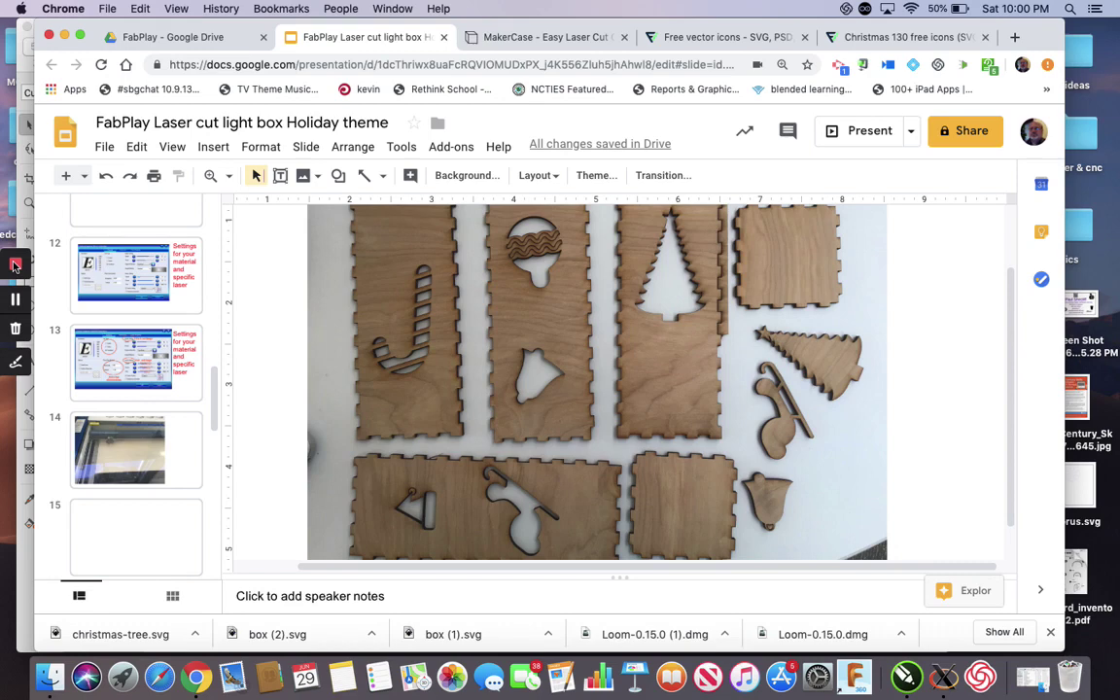